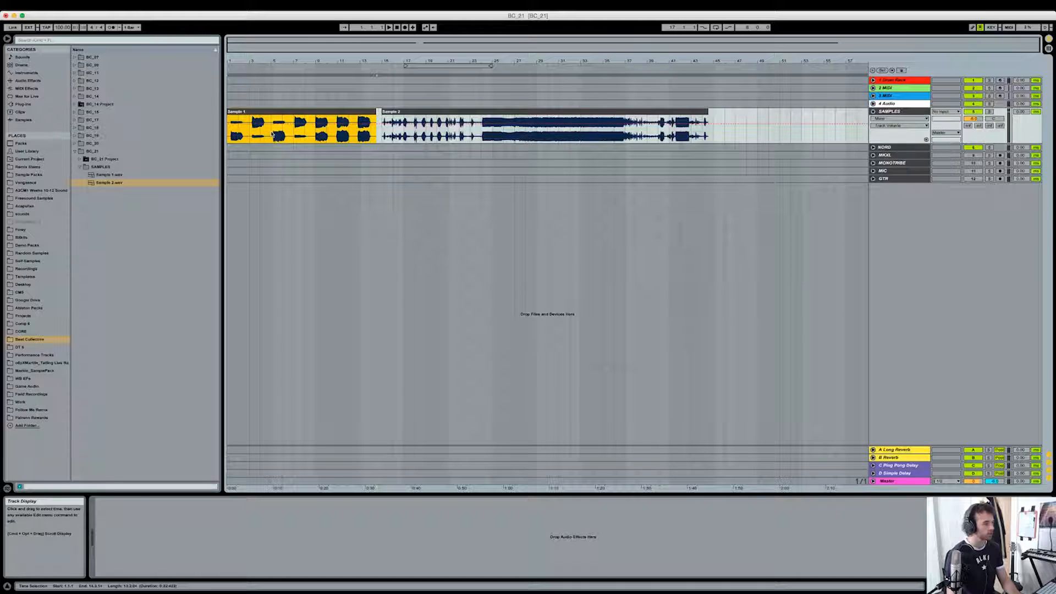
# - Audition the Sample 1 clip on the SAMPLES track from about bar 12
pyautogui.moveTo(263, 56); pyautogui.dragTo(260, 143)
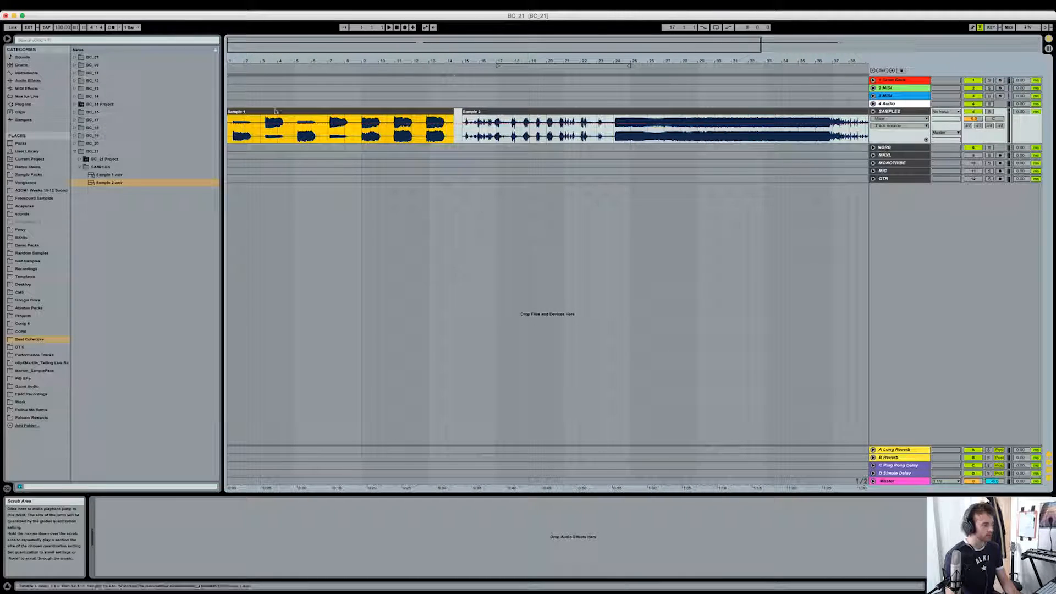
pyautogui.click(260, 143)
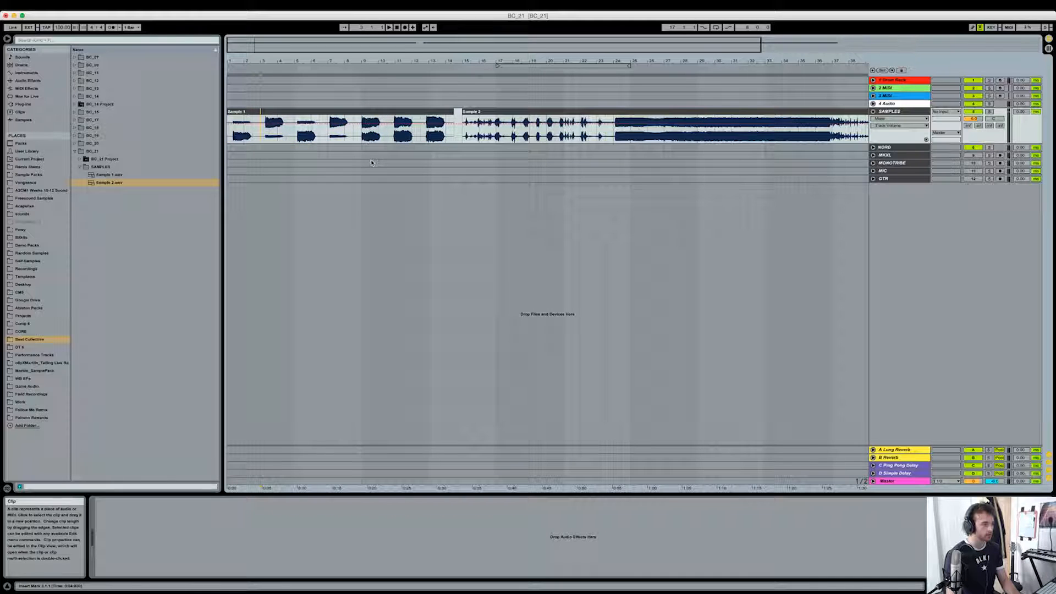
pyautogui.click(421, 69)
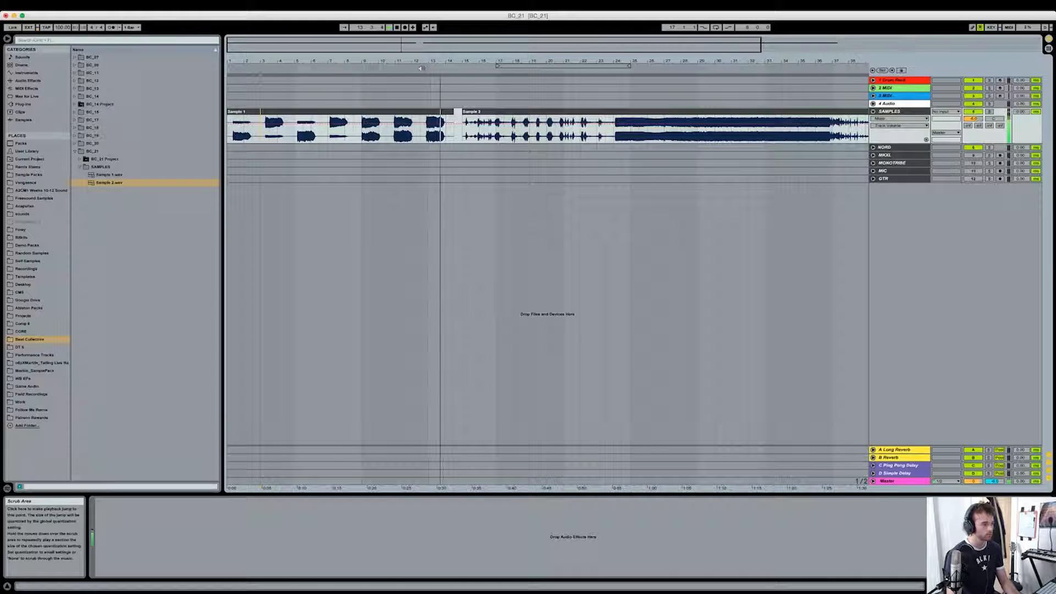
# - Split the Sample 2 clip at bars 24 and 37, around its long sustained section
pyautogui.hscroll(4, 541, 141)
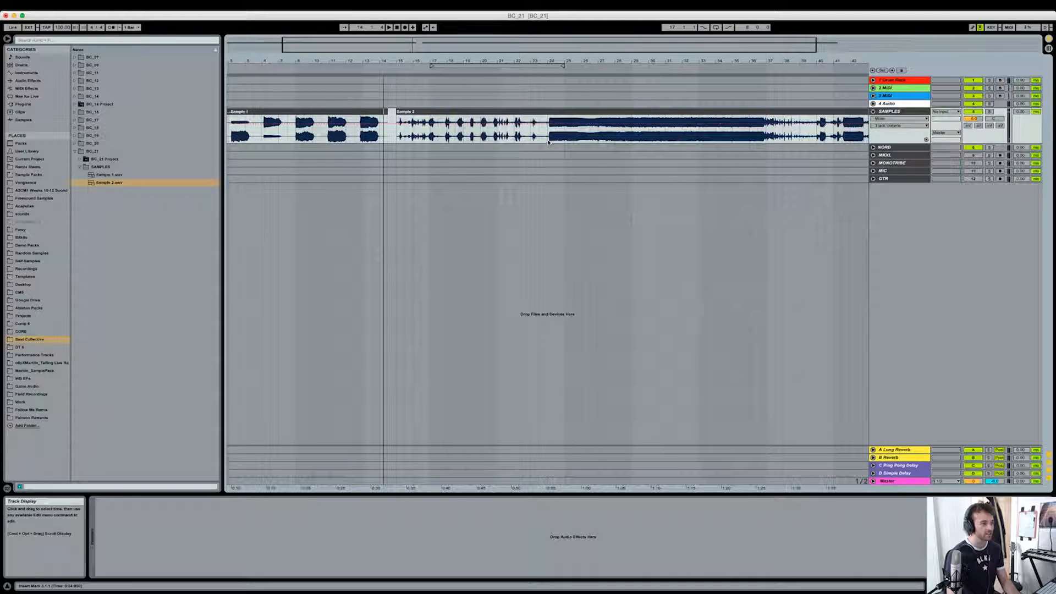
pyautogui.hscroll(5, 544, 143)
pyautogui.click(464, 134)
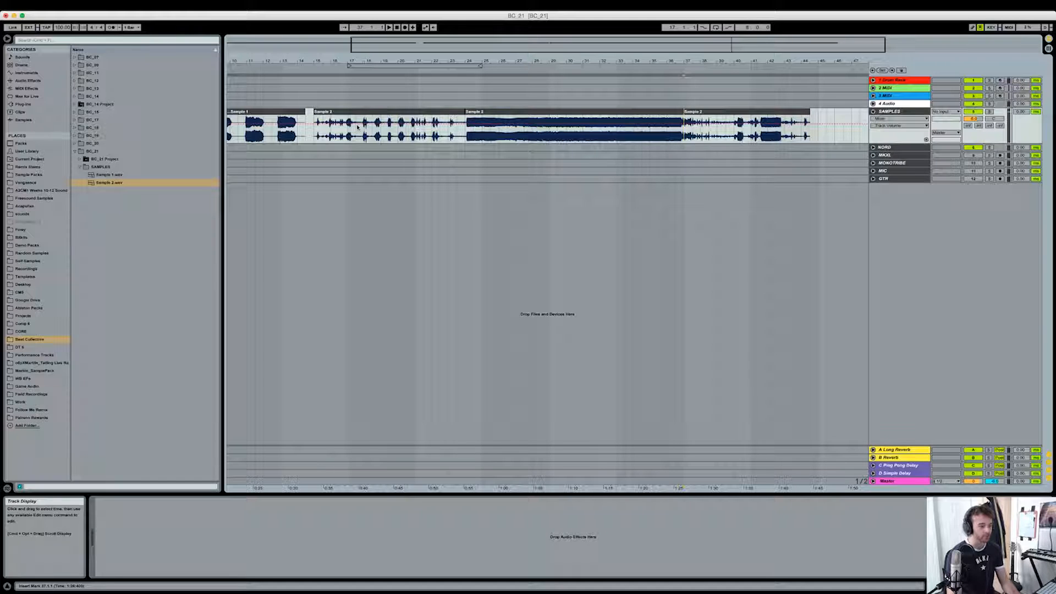
# - Audition the first section of Sample 2, jumping through it from about bar 15 to bar 22
pyautogui.click(323, 68)
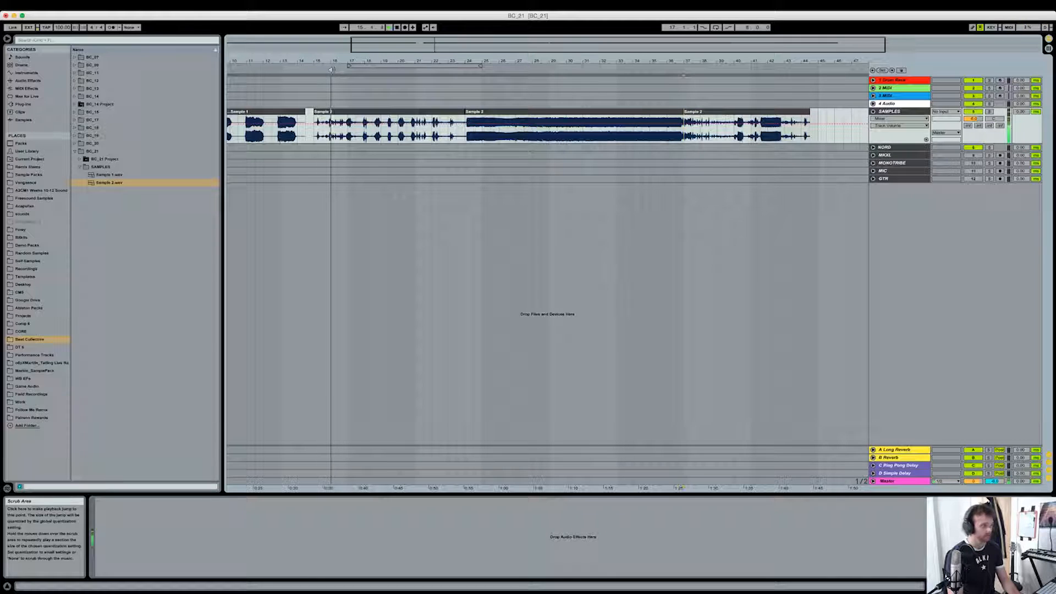
pyautogui.moveTo(347, 70); pyautogui.dragTo(402, 72)
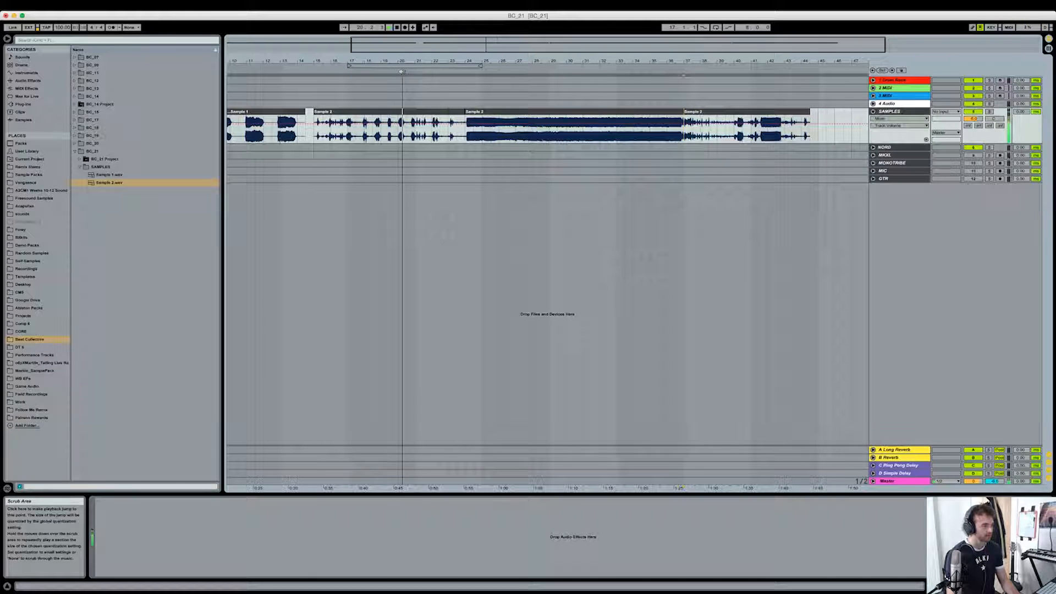
pyautogui.click(445, 73)
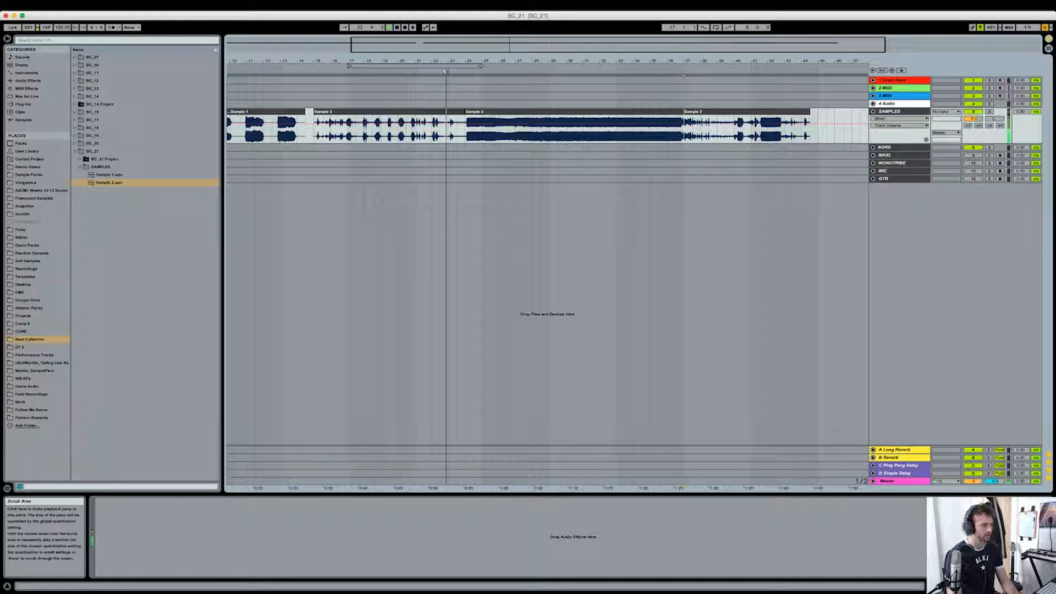
# - Audition points throughout the sustained and closing sections of Sample 2, then stop playback
pyautogui.click(477, 70)
pyautogui.click(514, 71)
pyautogui.click(522, 71)
pyautogui.click(536, 71)
pyautogui.click(558, 71)
pyautogui.click(602, 71)
pyautogui.click(645, 71)
pyautogui.click(696, 71)
pyautogui.click(764, 70)
pyautogui.click(766, 69)
pyautogui.click(785, 70)
pyautogui.click(802, 69)
pyautogui.press('space')
# - Split the Sample 1 clip just before its last hit, at about bar 12.3
pyautogui.moveTo(817, 61); pyautogui.dragTo(817, 47)
pyautogui.click(382, 139)
pyautogui.press('super+e')
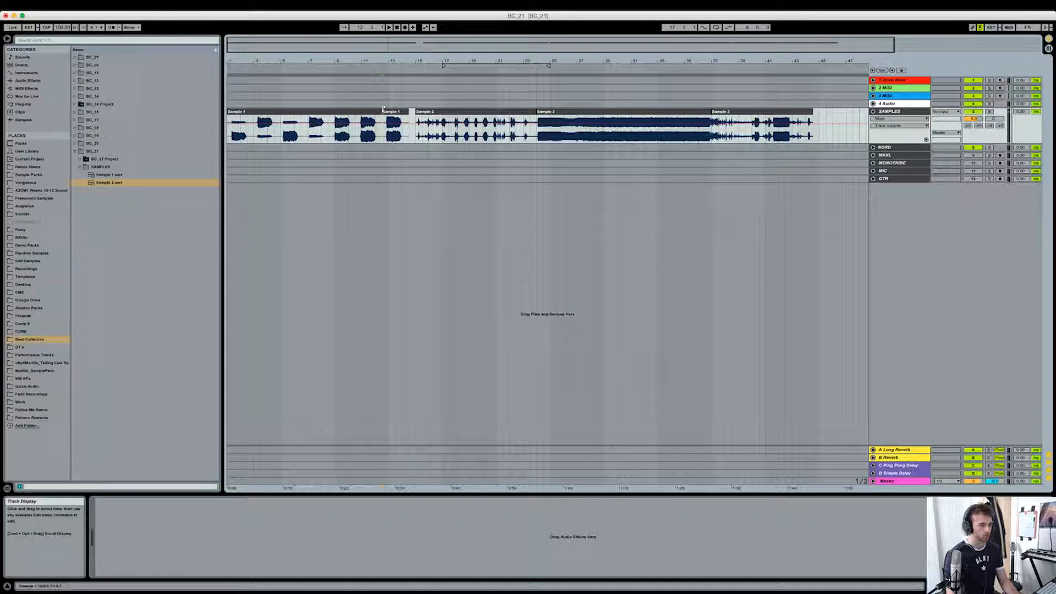
pyautogui.click(385, 142)
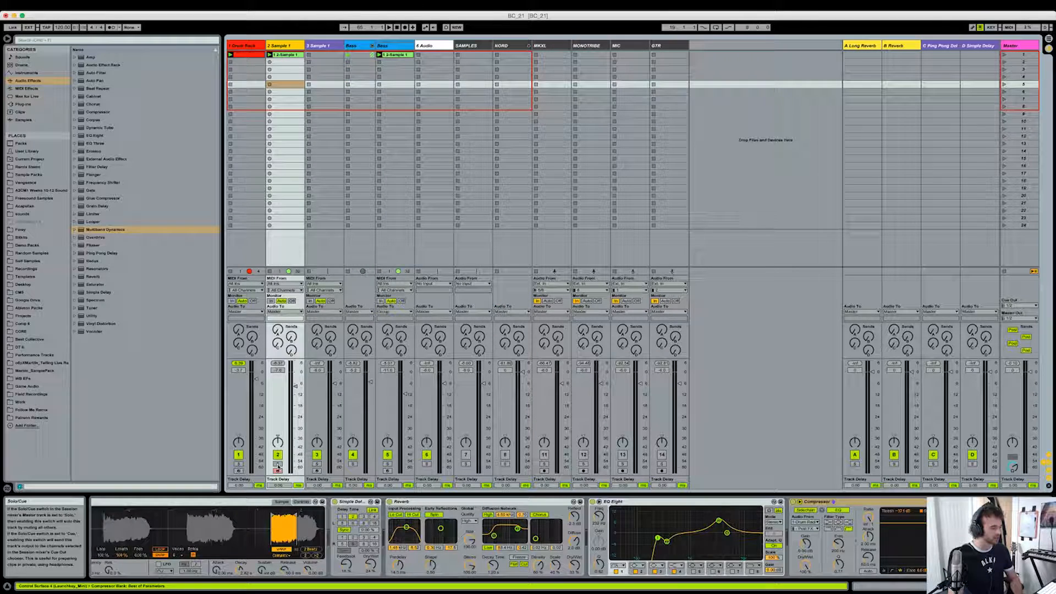
# - Solo the green Sample 1 track in Session View
pyautogui.moveTo(321, 536); pyautogui.dragTo(328, 534)
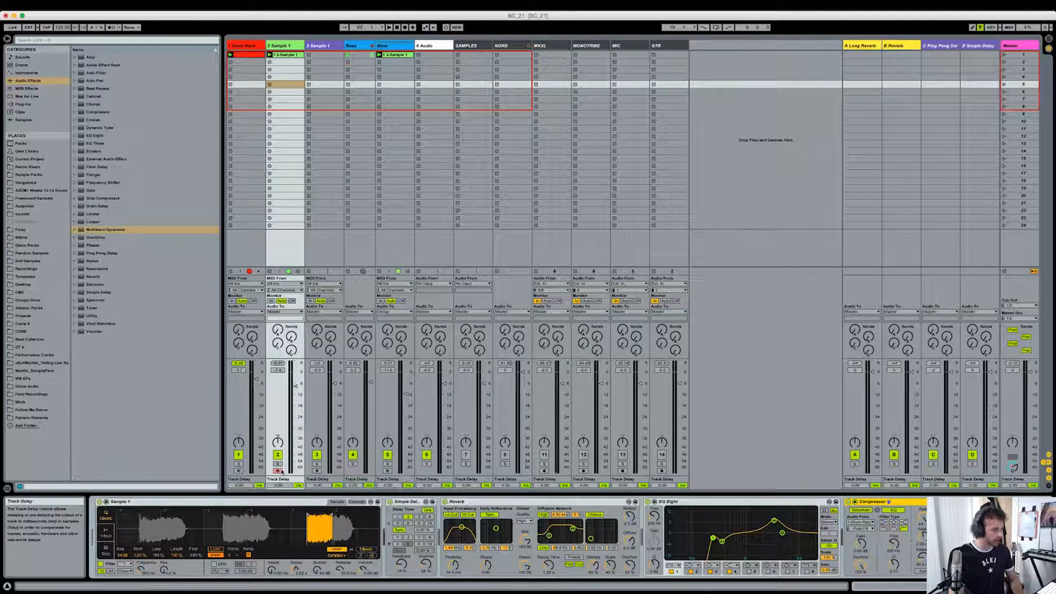
pyautogui.click(278, 463)
pyautogui.click(289, 55)
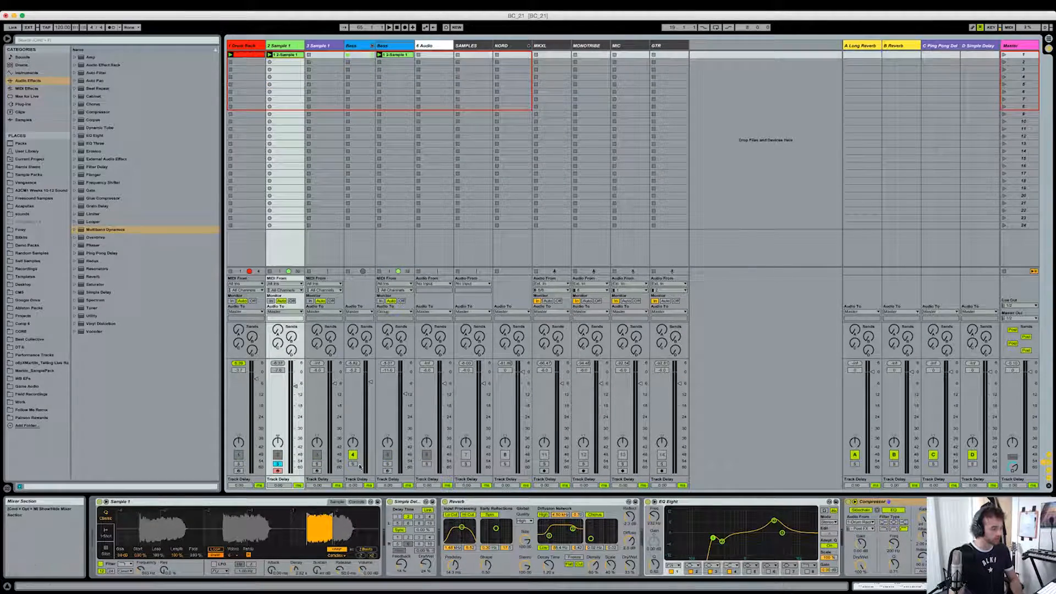
# - Show the envelope and filter controls of the Sample 1 Simpler and audition the soloed track
pyautogui.click(880, 502)
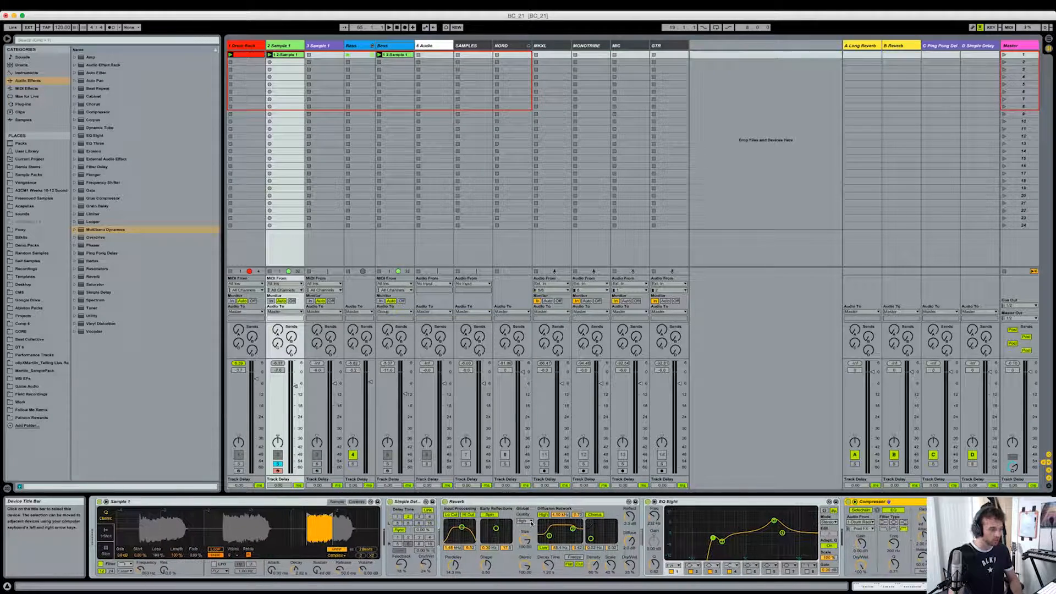
pyautogui.click(350, 502)
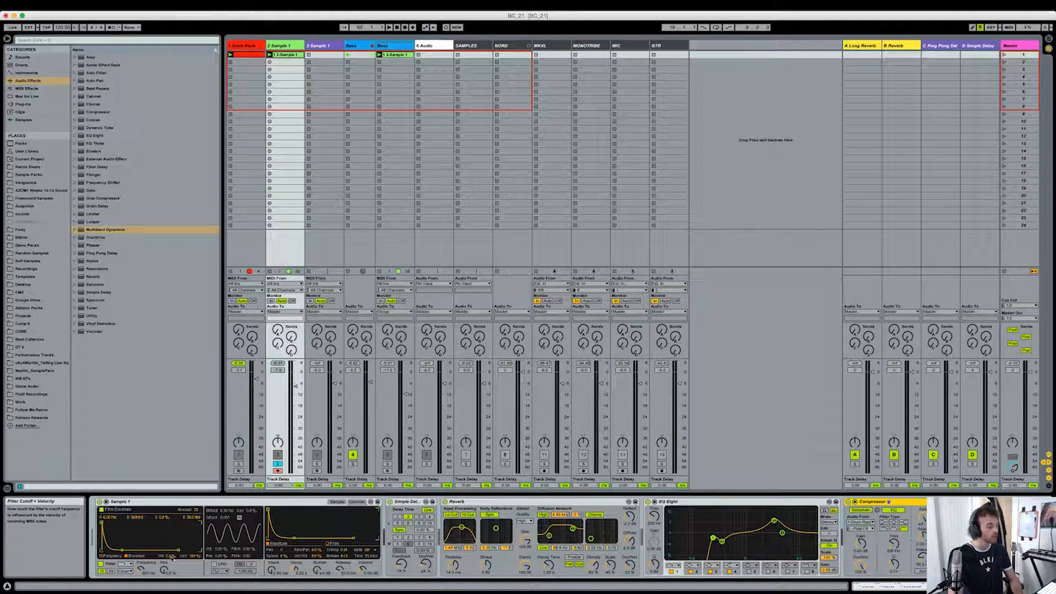
pyautogui.press('space')
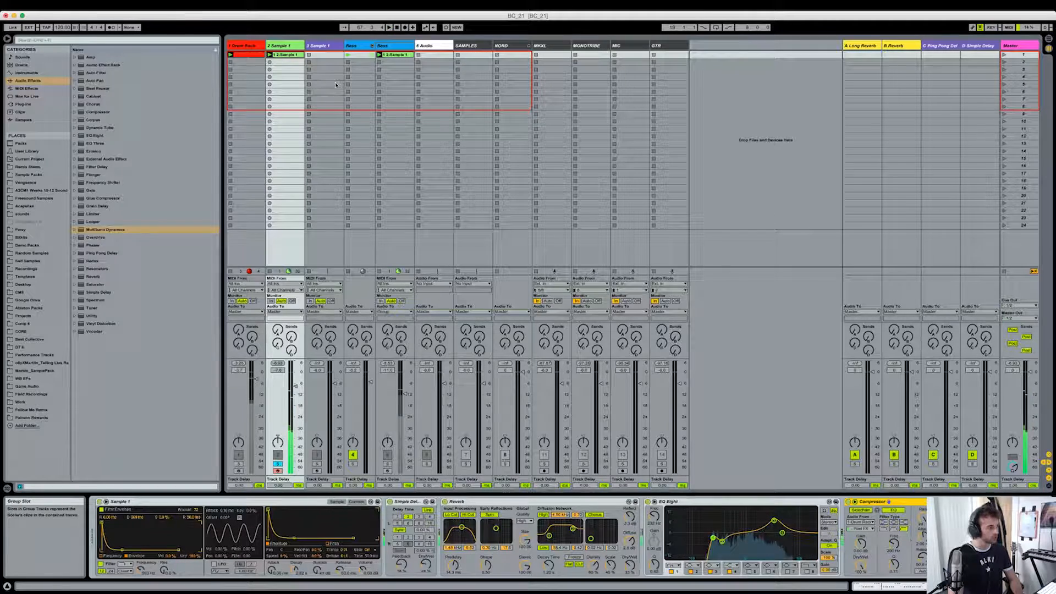
pyautogui.press('space')
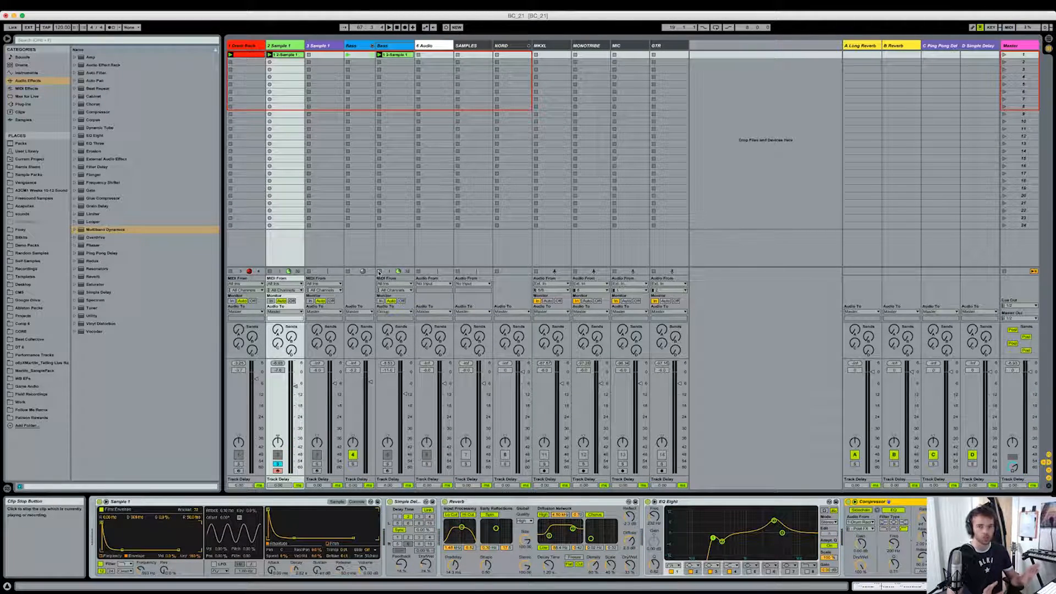
# - Solo the Bass group in place of the Sample 1 track and play it back
pyautogui.click(364, 50)
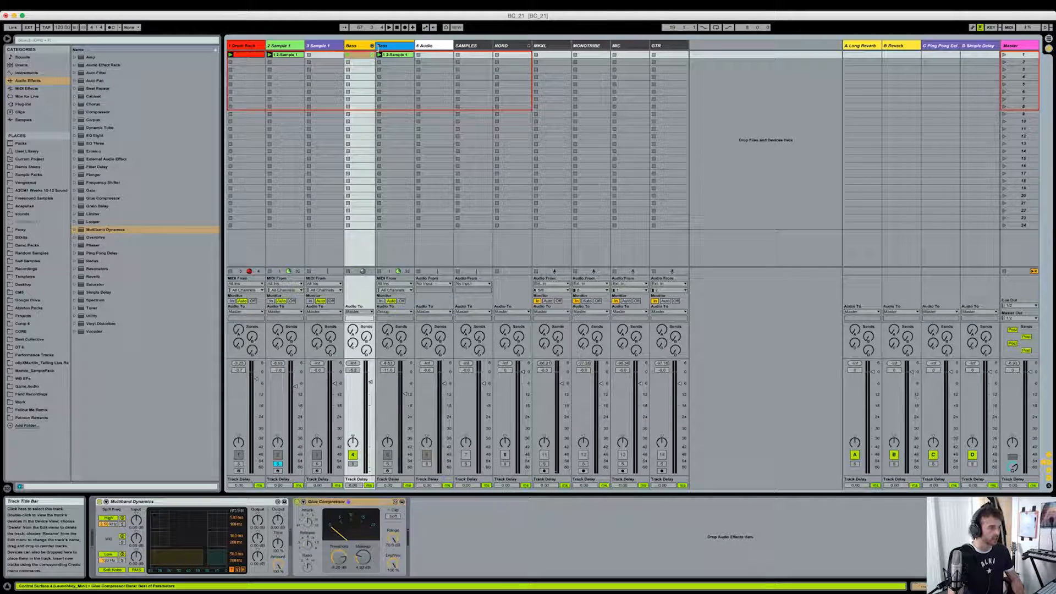
pyautogui.click(294, 58)
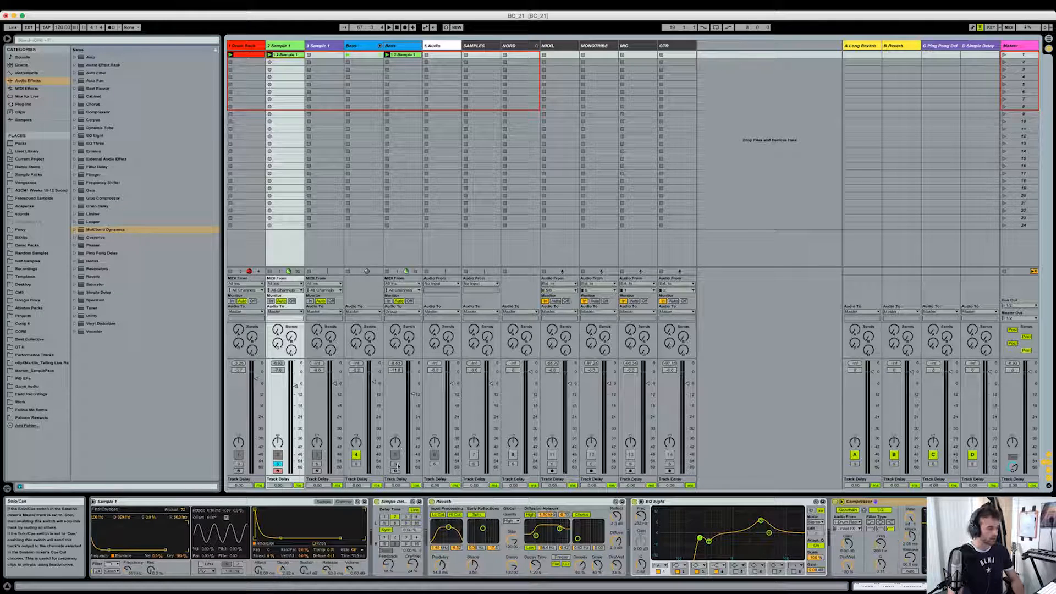
pyautogui.click(357, 465)
pyautogui.press('space')
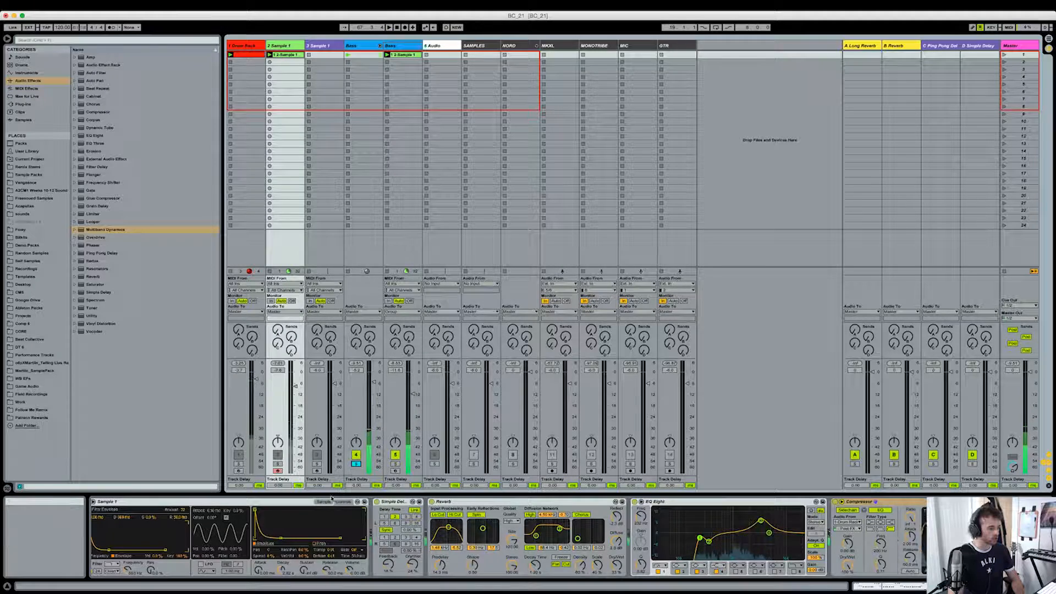
# - Unfold the SAMPLES track in Arrangement View and focus on the sustained Sample 2 section
pyautogui.press('Tab')
pyautogui.click(872, 132)
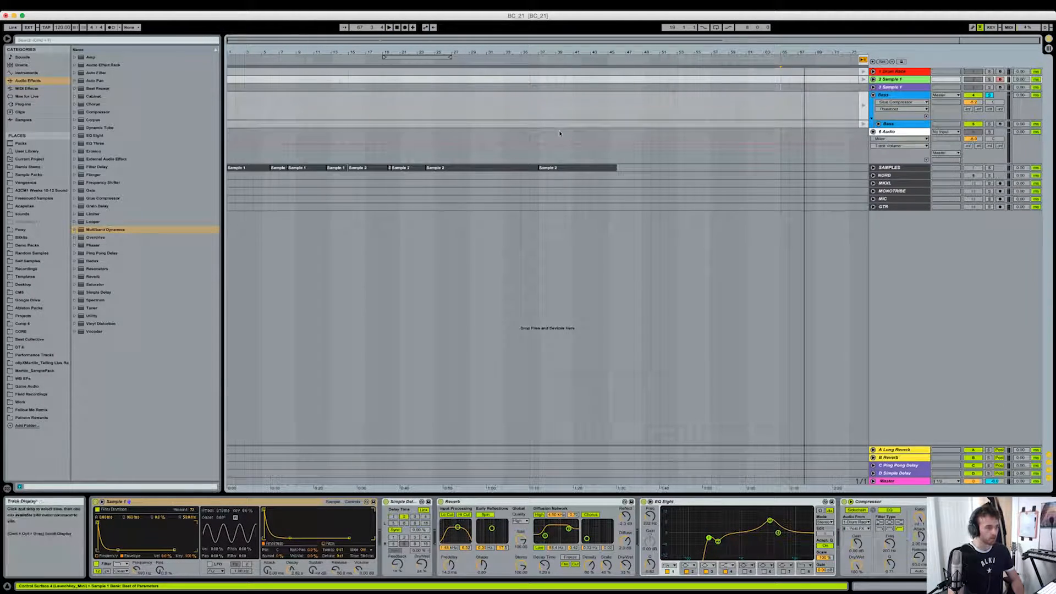
pyautogui.click(873, 132)
pyautogui.click(872, 139)
pyautogui.moveTo(435, 51)
pyautogui.mouseDown()
pyautogui.moveTo(446, 133)
pyautogui.moveTo(536, 156)
pyautogui.mouseUp()
pyautogui.click(458, 155)
pyautogui.click(534, 156)
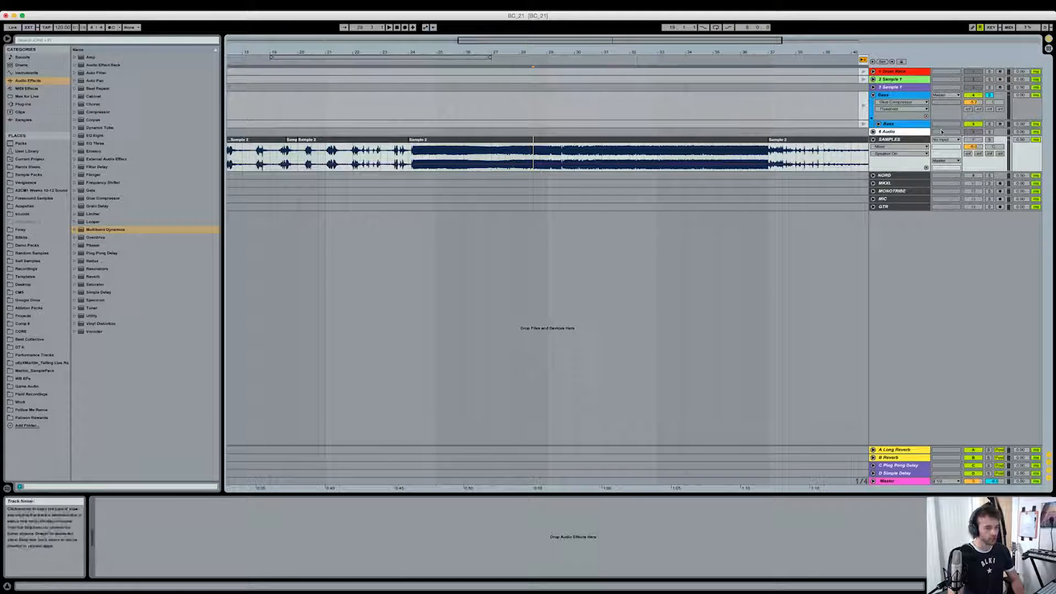
# - Play the sustained Sample 2 clip from bar 24 with the SAMPLES track soloed, then clear the solo
pyautogui.click(992, 141)
pyautogui.click(461, 139)
pyautogui.press('space')
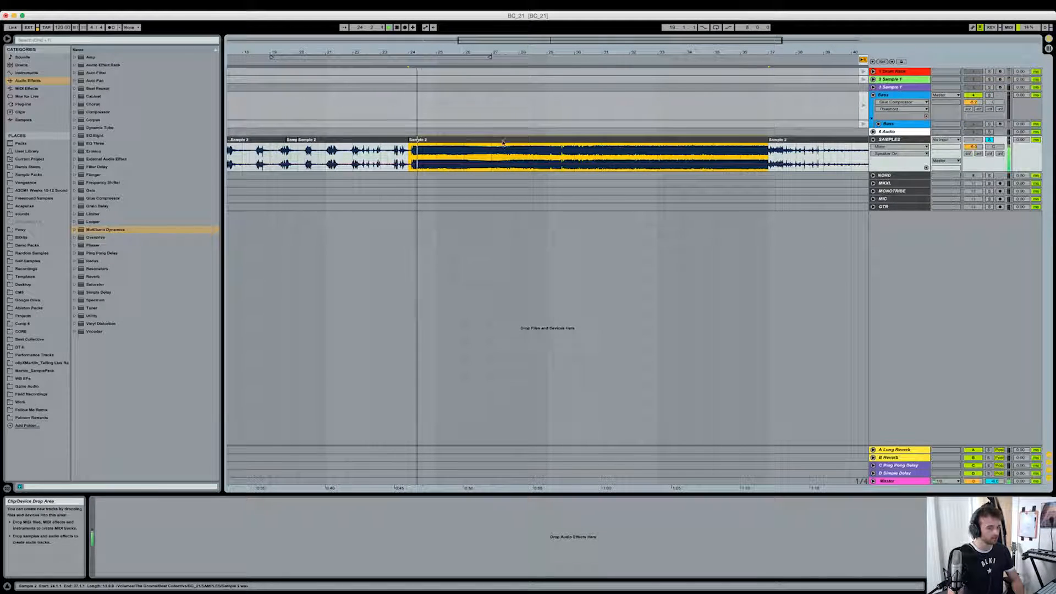
pyautogui.press('space')
pyautogui.click(989, 139)
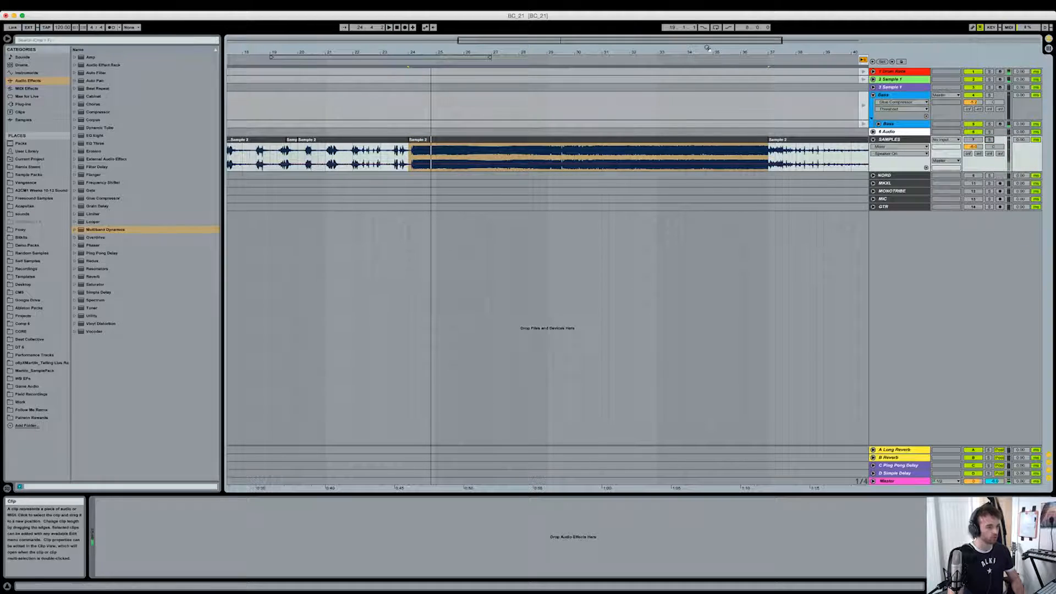
# - Delete the Redux device from the device chain of the Bass track inside the Bass group
pyautogui.press('Tab')
pyautogui.click(404, 47)
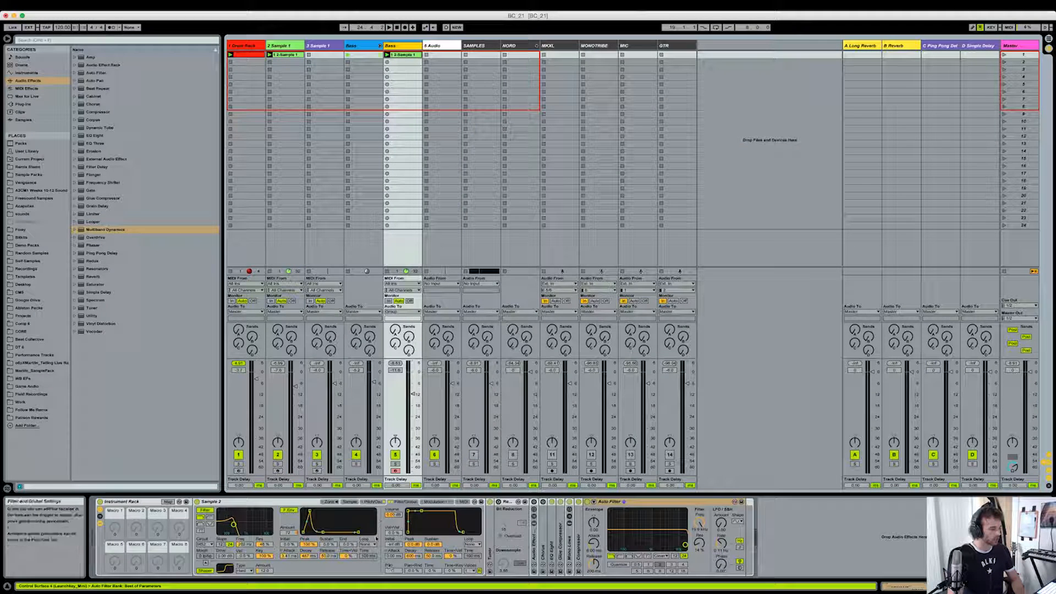
pyautogui.click(548, 537)
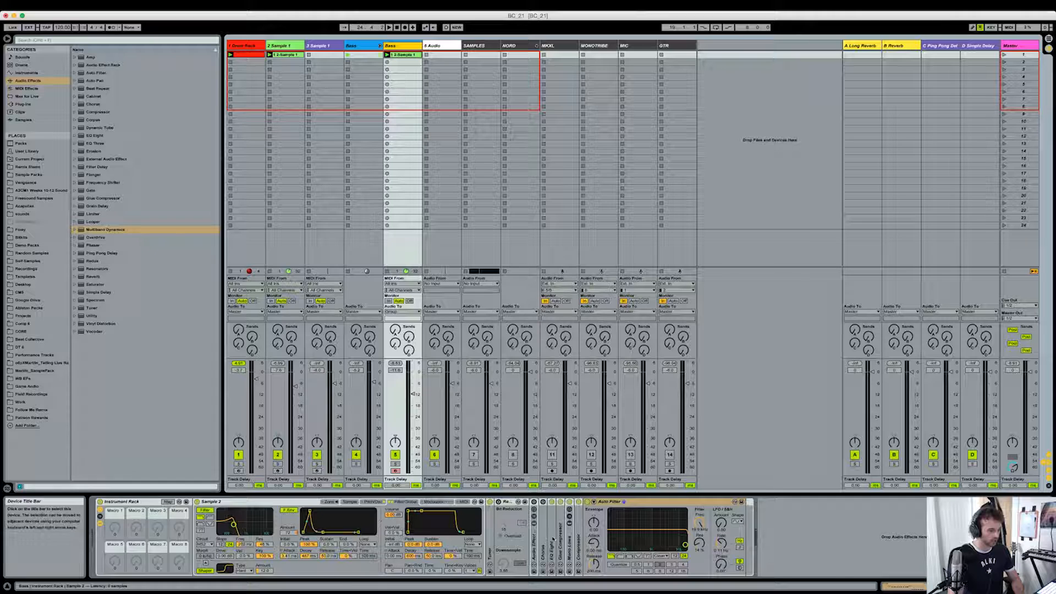
pyautogui.click(509, 502)
pyautogui.press('Delete')
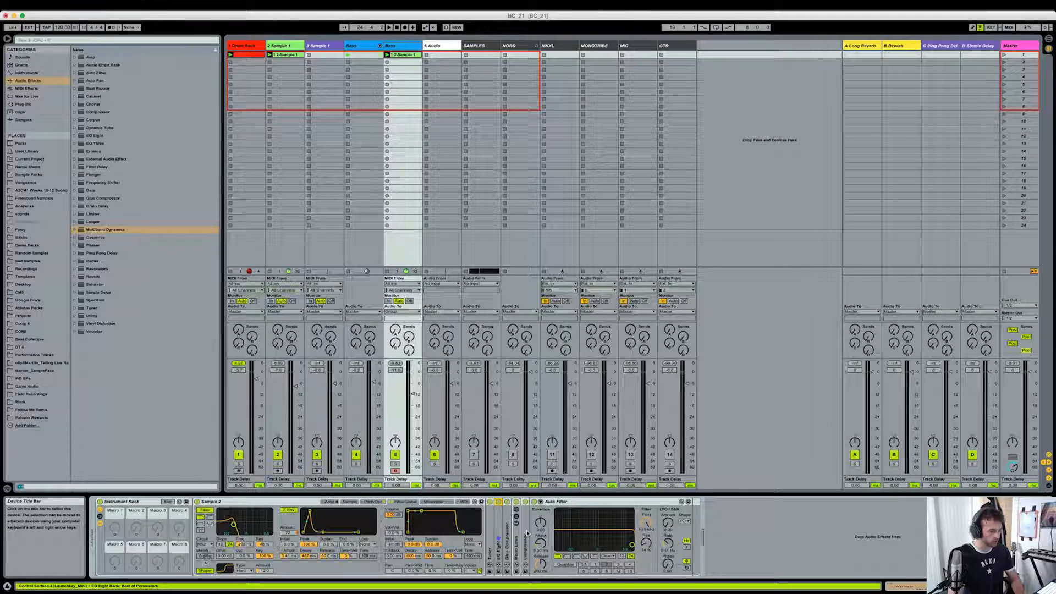
# - Display the Drum Rack devices and audition the short Sample 2 clip before bar 20 with the SAMPLES track soloed
pyautogui.click(254, 47)
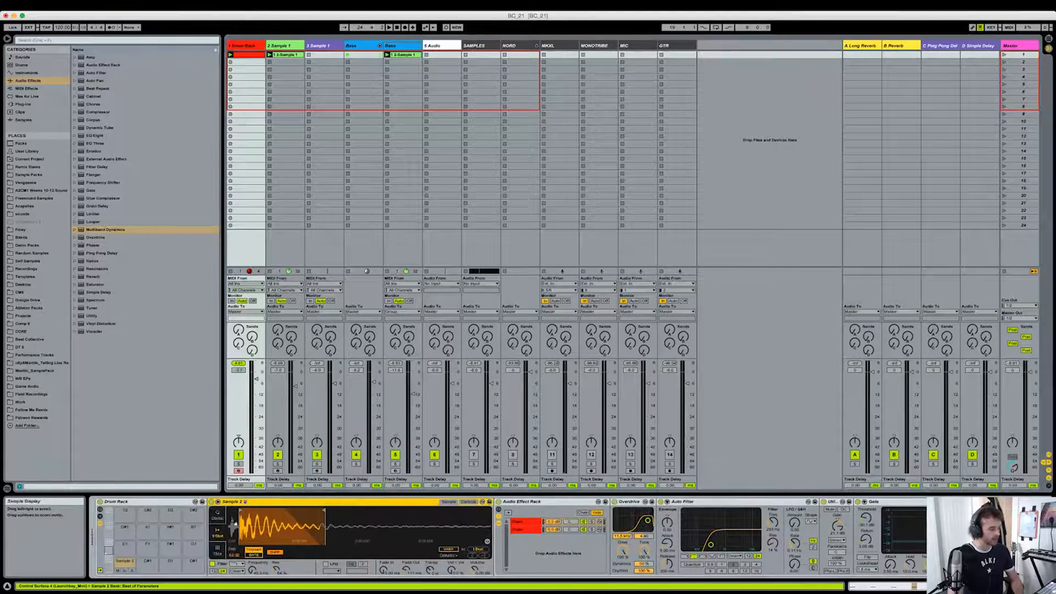
pyautogui.press('Tab')
pyautogui.hscroll(-5, 331, 278)
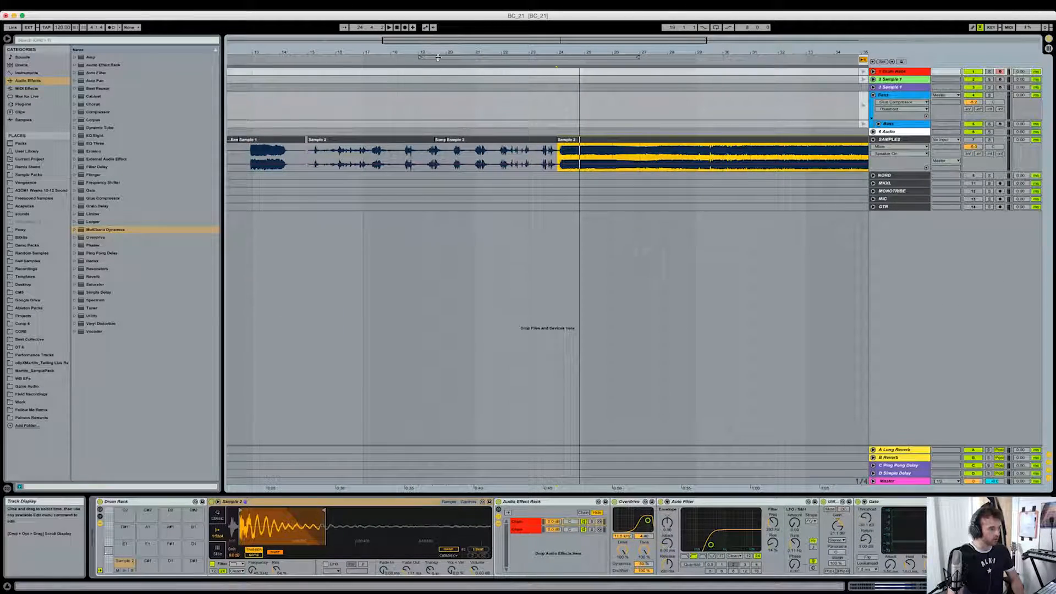
pyautogui.moveTo(441, 52); pyautogui.dragTo(442, 104)
pyautogui.click(988, 139)
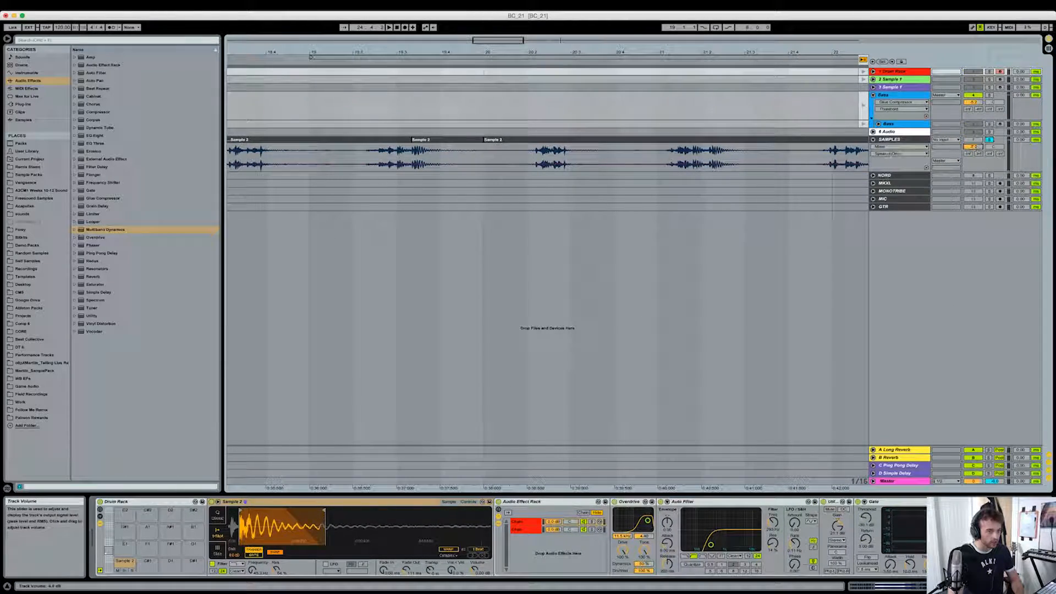
pyautogui.click(428, 141)
pyautogui.press('space')
pyautogui.press('space')
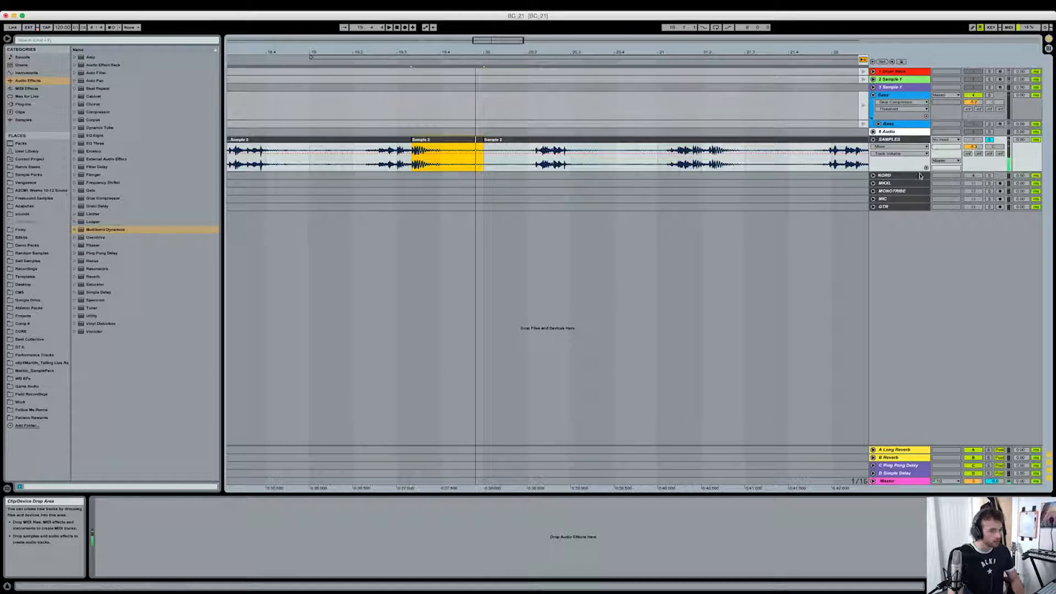
# - Audition the Drum Rack track soloed in Session View, then clear its solo
pyautogui.click(918, 72)
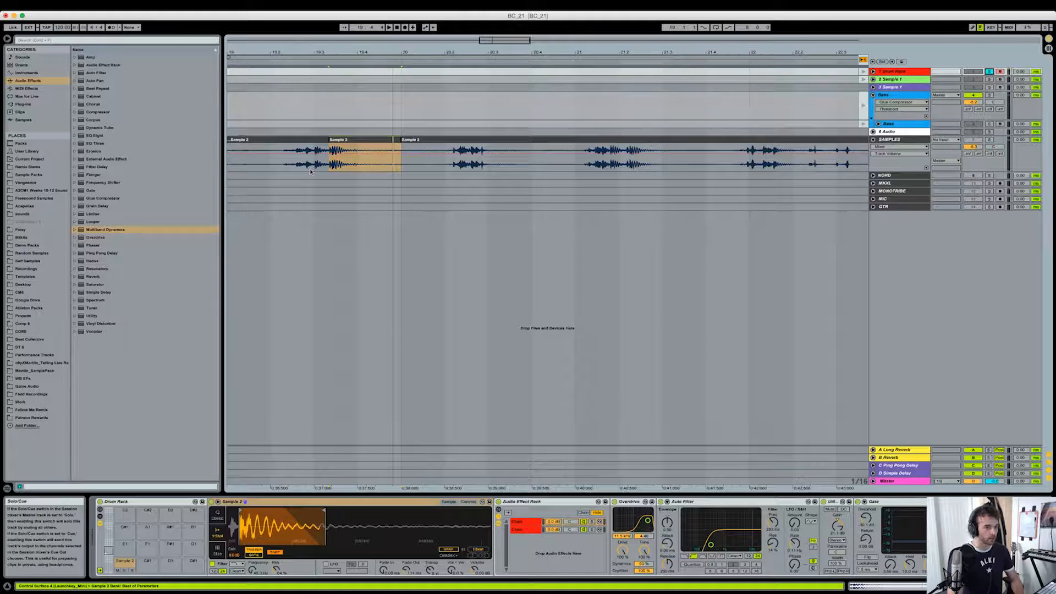
pyautogui.press('Tab')
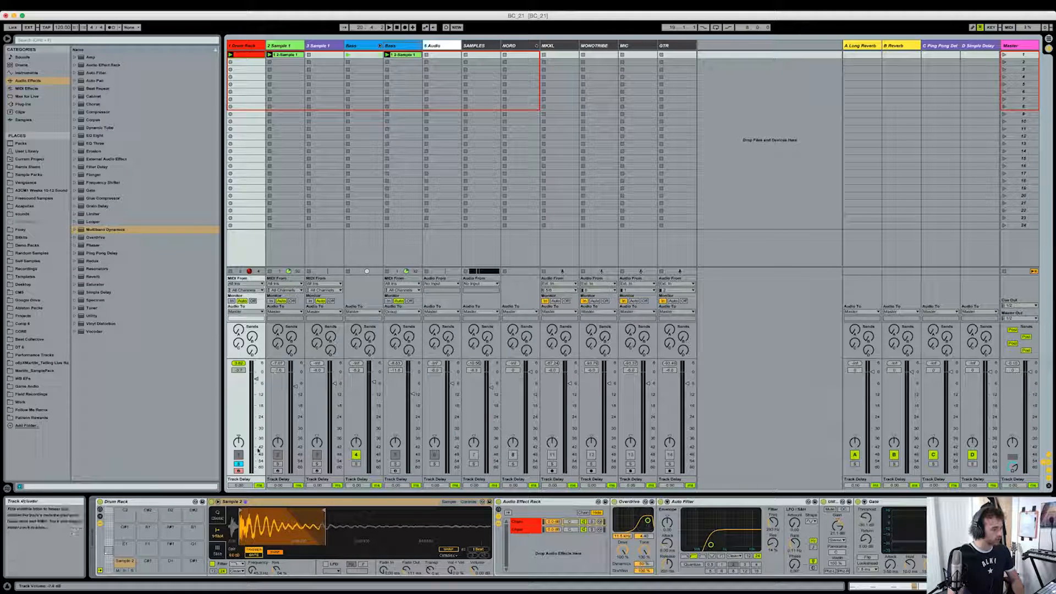
pyautogui.click(238, 464)
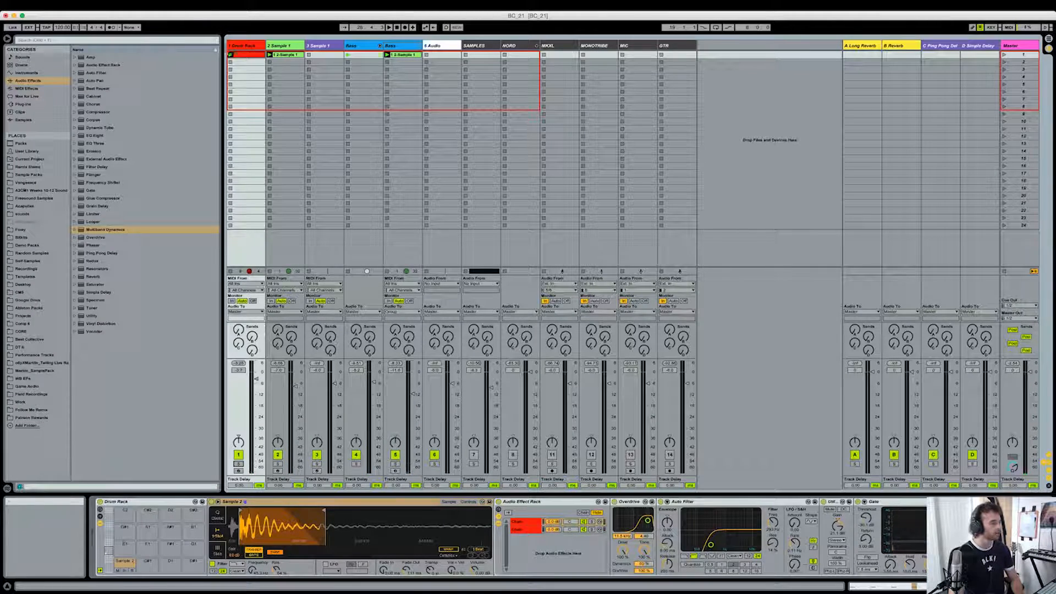
pyautogui.press('Tab')
pyautogui.moveTo(439, 52); pyautogui.dragTo(439, 22)
pyautogui.hscroll(5, 414, 145)
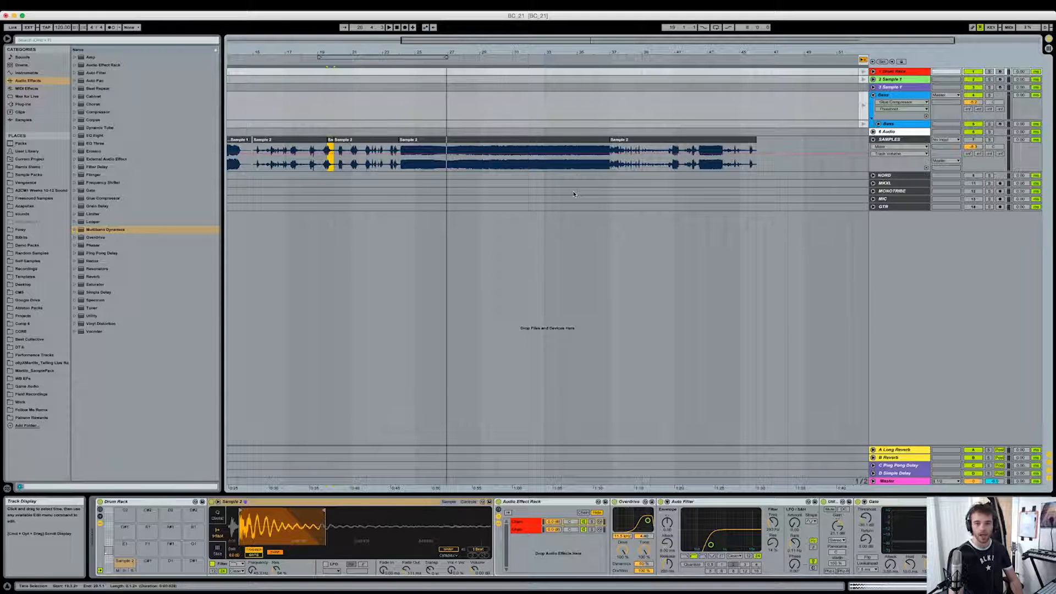
pyautogui.press('Tab')
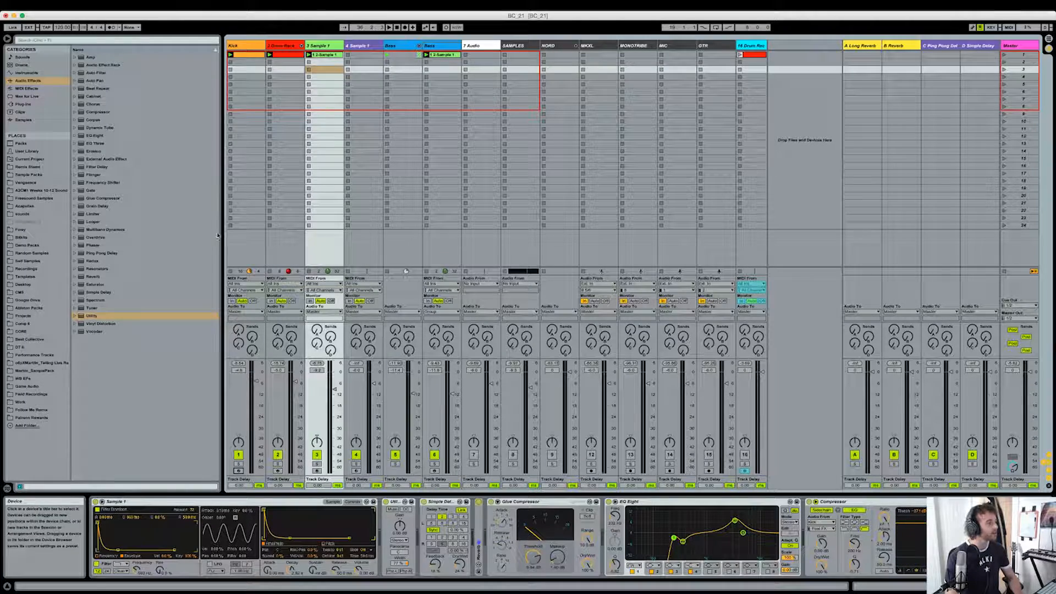
# - Show the devices of the Drum Rack track and the Kick track, and play the beat in Session View
pyautogui.click(292, 44)
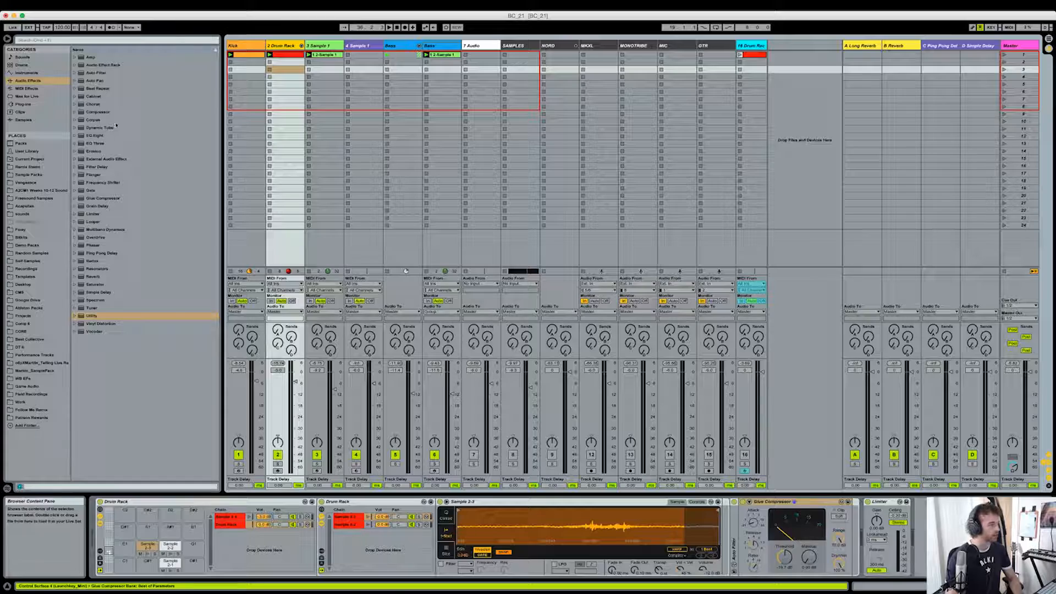
pyautogui.click(245, 48)
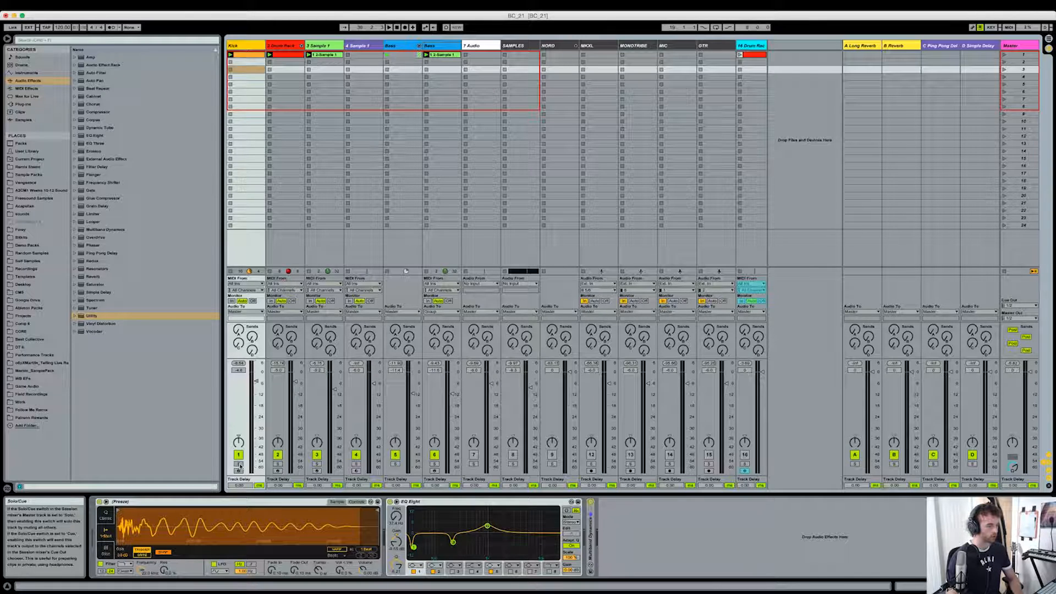
pyautogui.press('space')
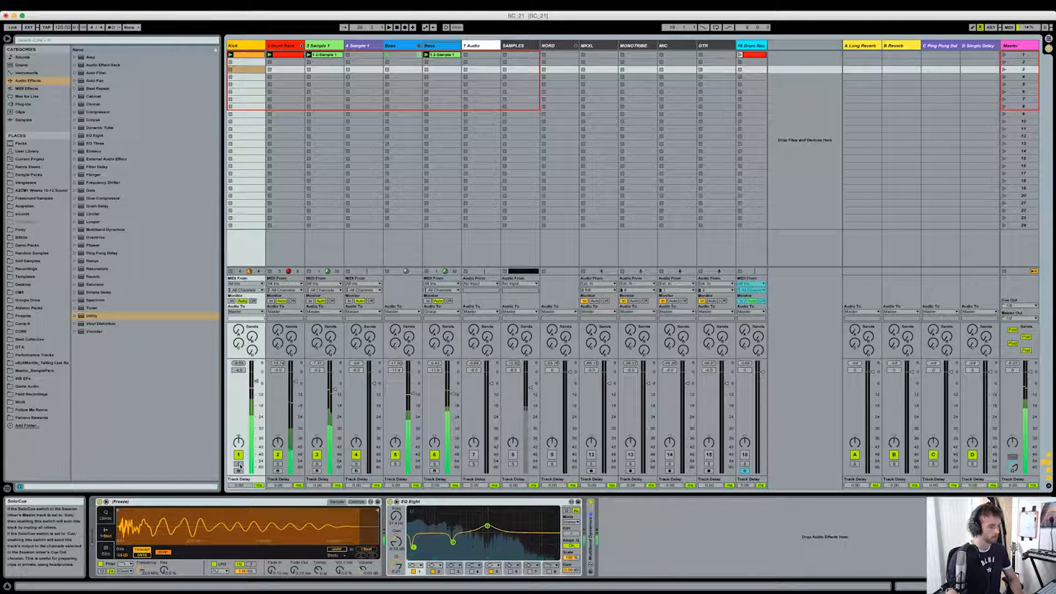
pyautogui.press('space')
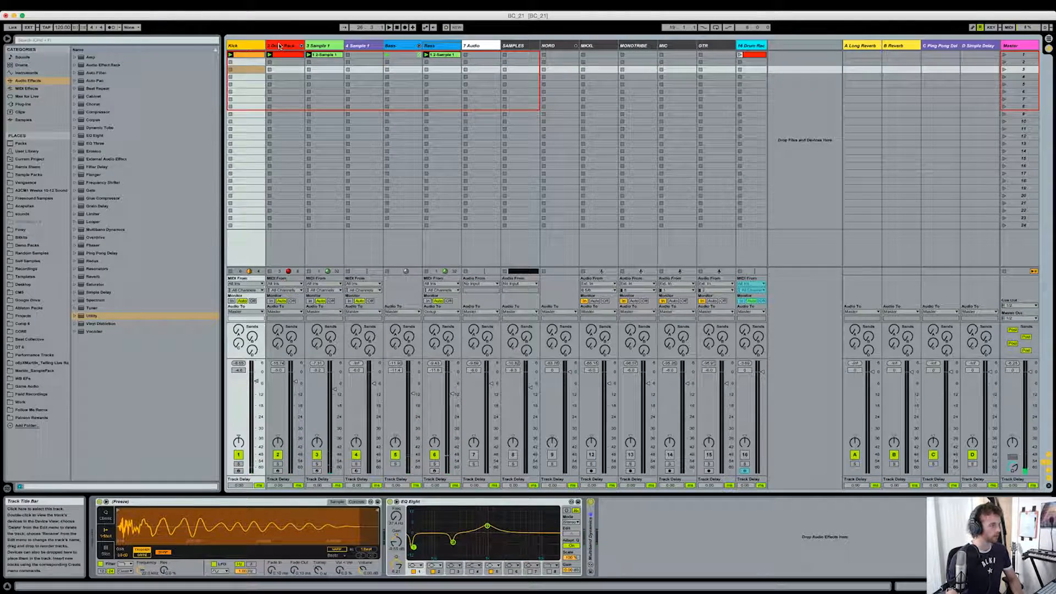
# - Display the Sample 2-2 chain of the nested rack on the Drum Rack track and play the beat
pyautogui.click(279, 47)
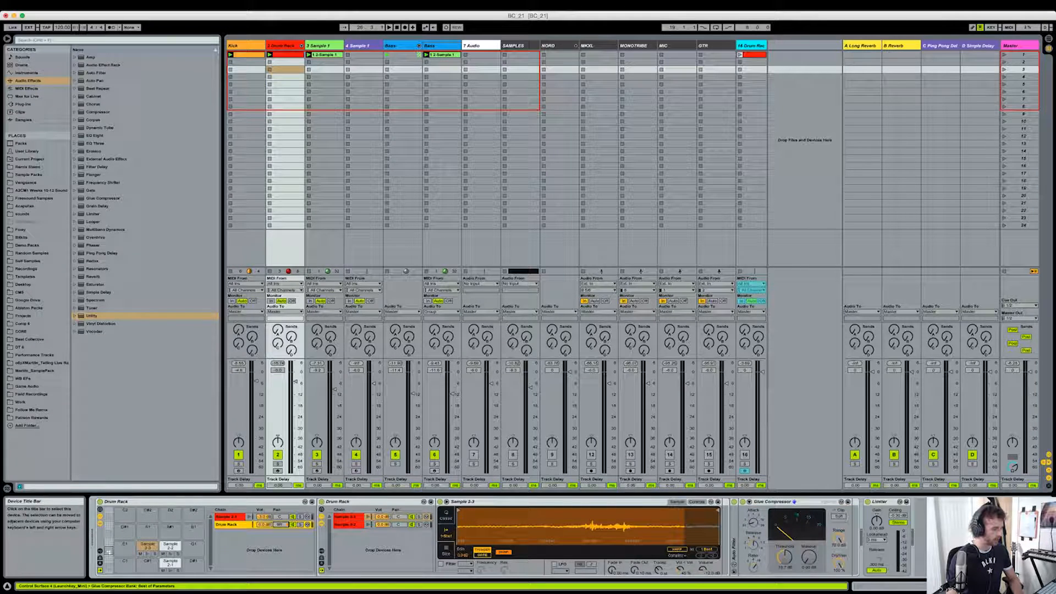
pyautogui.press('super+z')
pyautogui.moveTo(399, 517); pyautogui.dragTo(399, 519)
pyautogui.click(402, 524)
pyautogui.press('space')
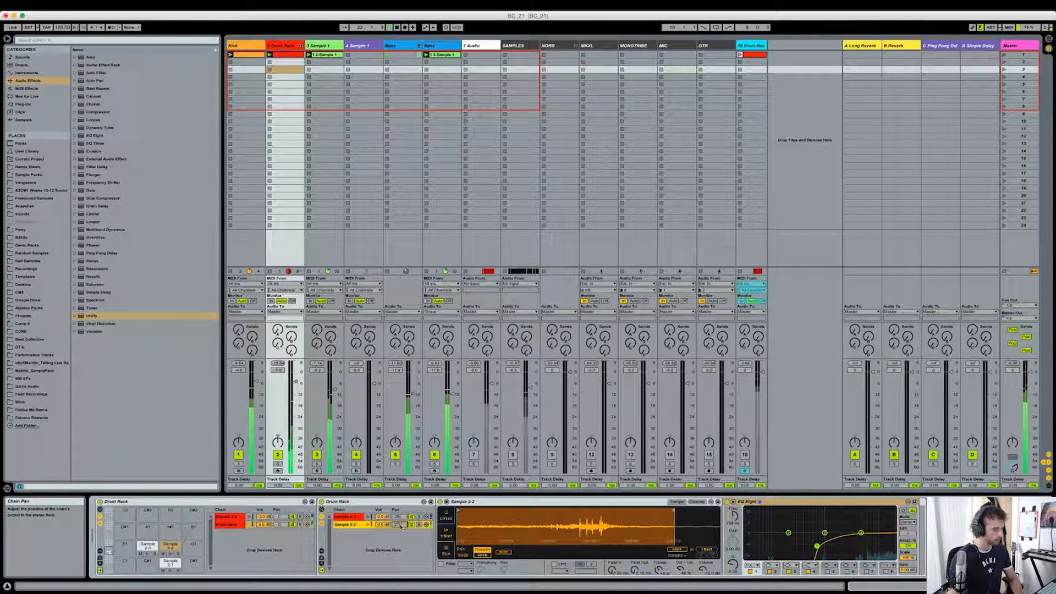
pyautogui.press('space')
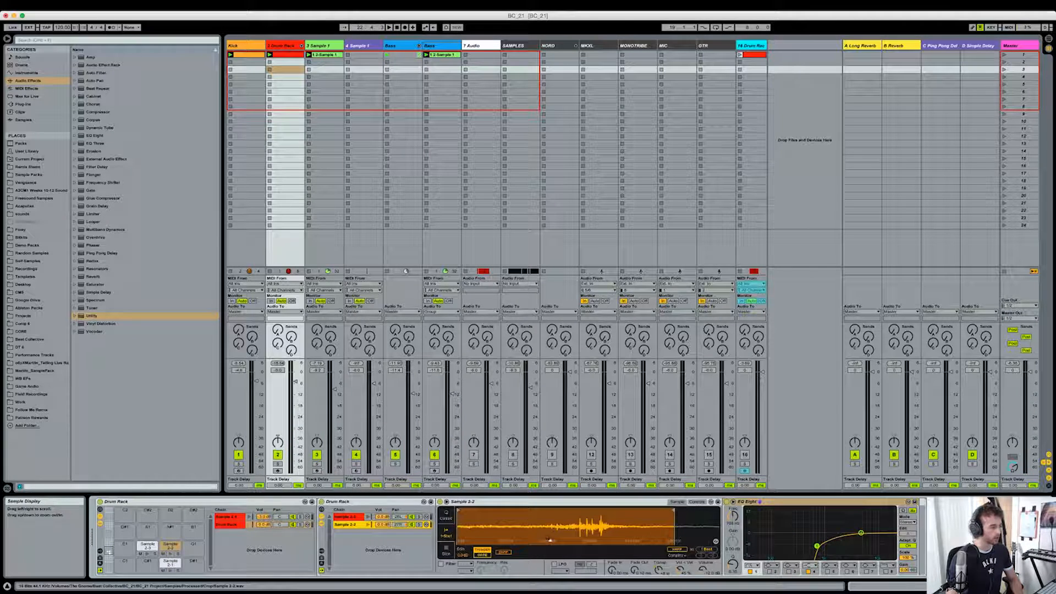
# - Solo the SAMPLES track in Arrangement View and audition the short Sample 2 clip around bar 23.3
pyautogui.press('Tab')
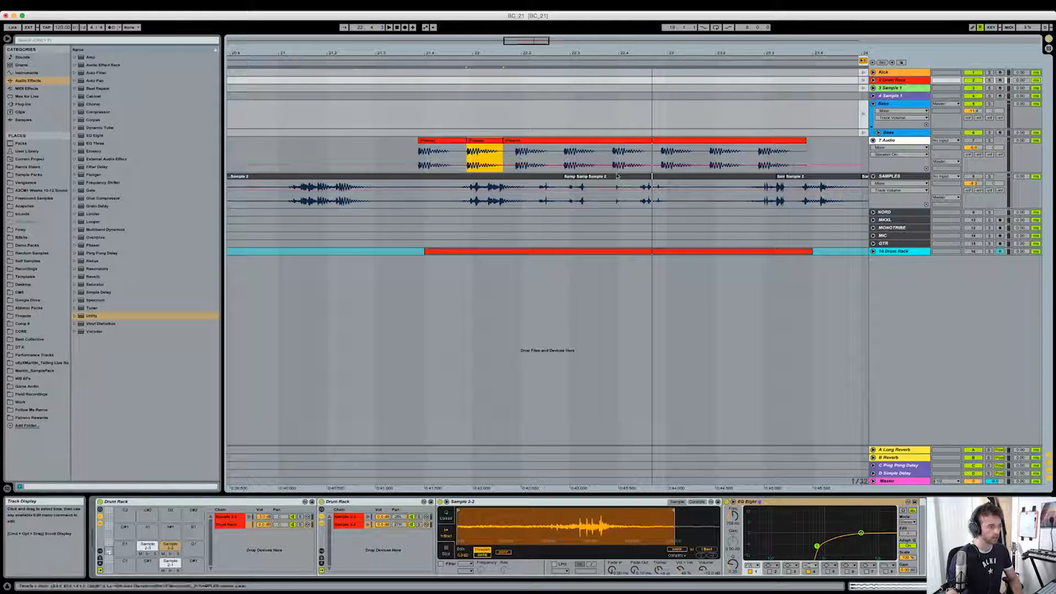
pyautogui.click(676, 209)
pyautogui.hscroll(5, 678, 209)
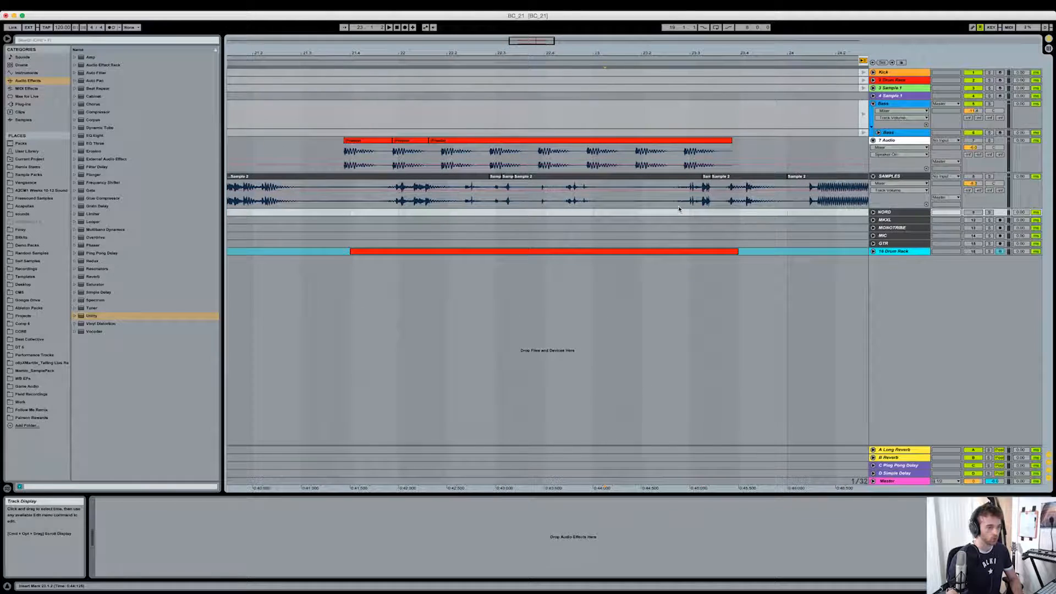
pyautogui.click(989, 176)
pyautogui.moveTo(661, 190); pyautogui.dragTo(668, 190)
pyautogui.press('space')
# - Audition the short Sample 2 slices around bar 22.3 on the soloed SAMPLES track
pyautogui.press('space')
pyautogui.press('space')
pyautogui.click(467, 179)
pyautogui.press('space')
pyautogui.press('space')
pyautogui.click(457, 179)
pyautogui.press('space')
pyautogui.press('space')
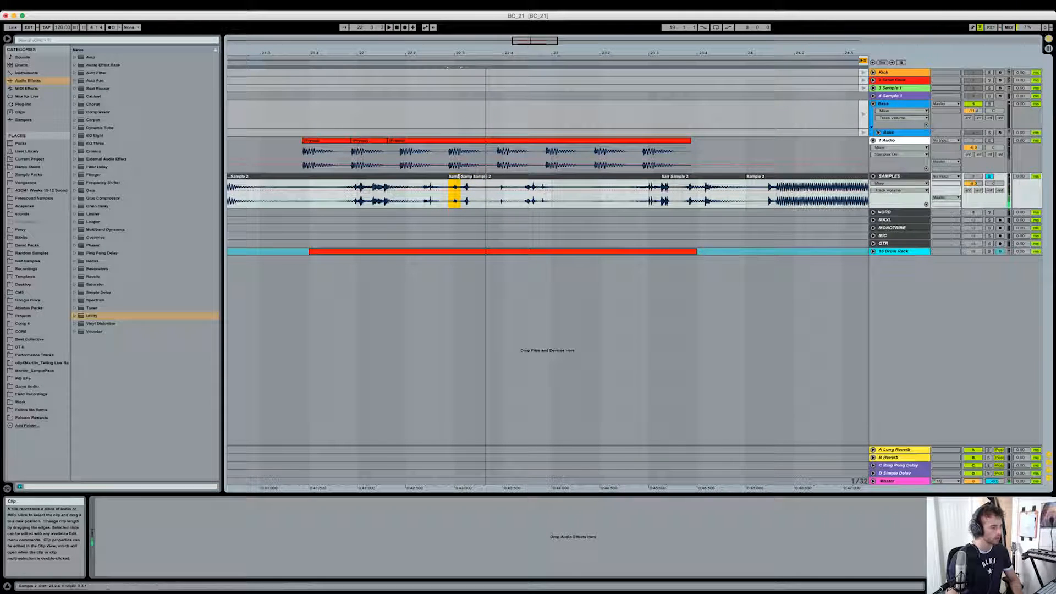
pyautogui.click(462, 180)
pyautogui.click(454, 179)
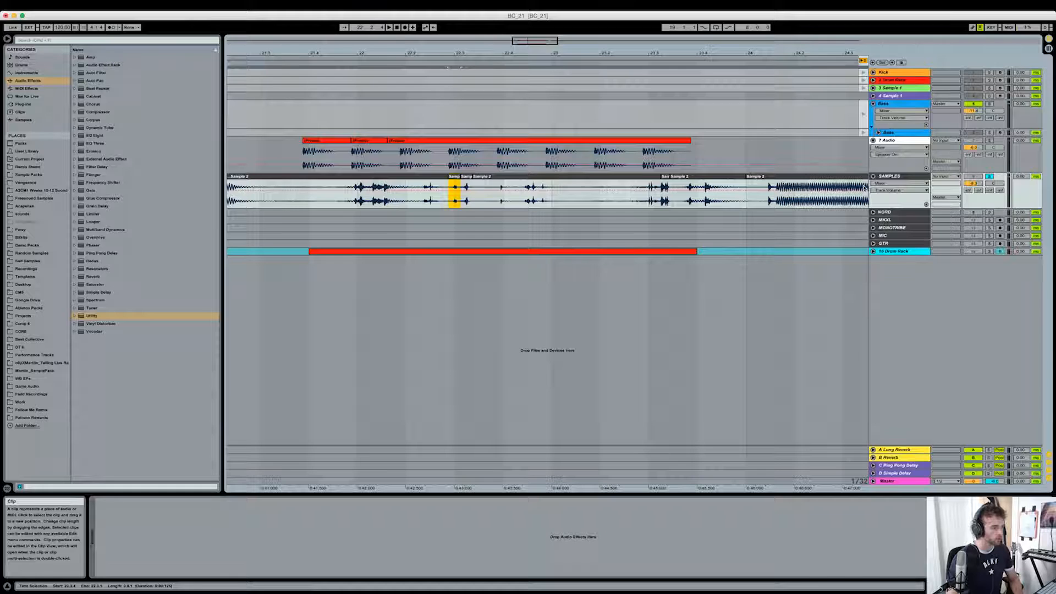
# - Display the Drum Rack track's devices and show the Sample 2-3 chain of its nested rack
pyautogui.doubleClick(913, 82)
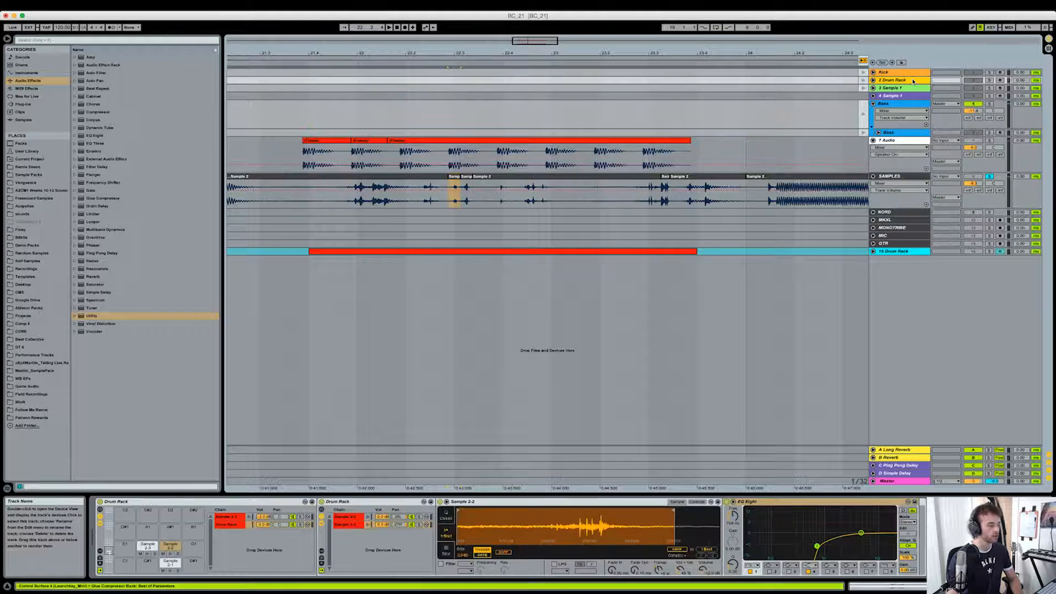
pyautogui.click(353, 520)
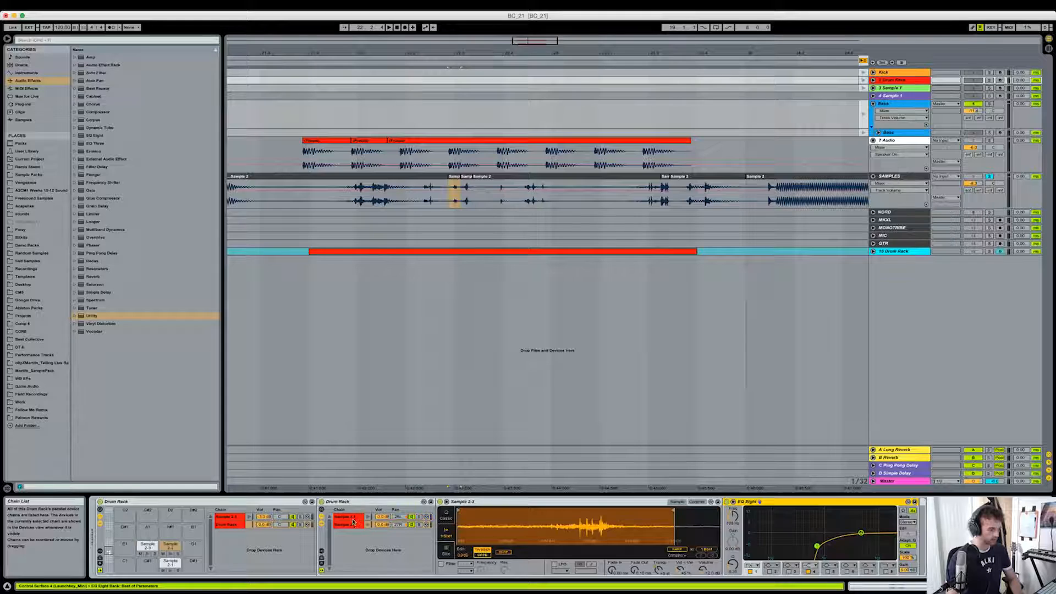
pyautogui.click(353, 519)
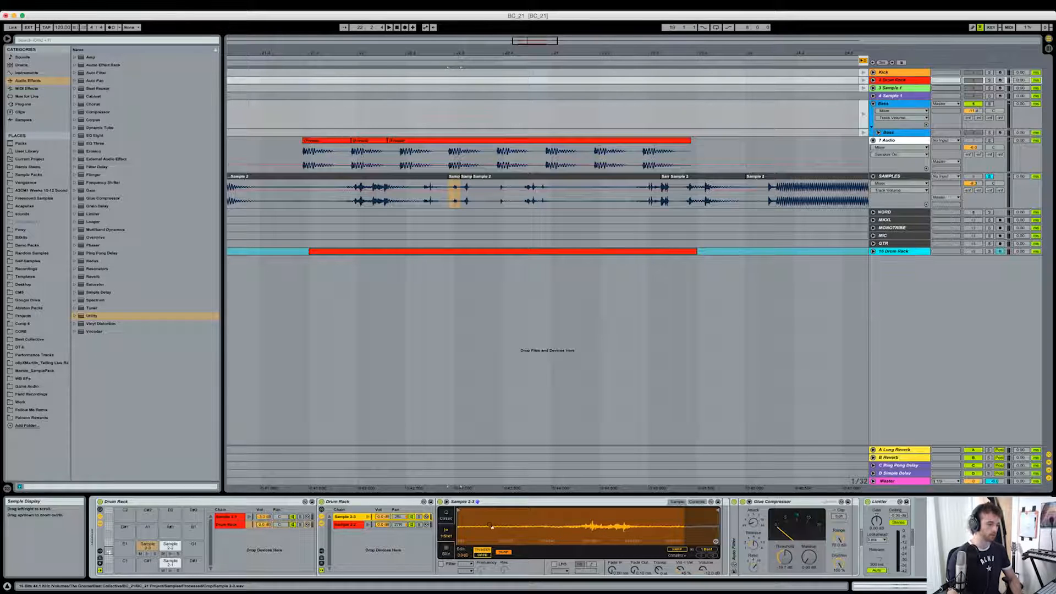
# - Audition the Kick and Drum Rack tracks soloed together in Session View, then clear the solos
pyautogui.press('Tab')
pyautogui.click(277, 464)
pyautogui.keyDown('super'); pyautogui.click(238, 464); pyautogui.keyUp('super')
pyautogui.press('space')
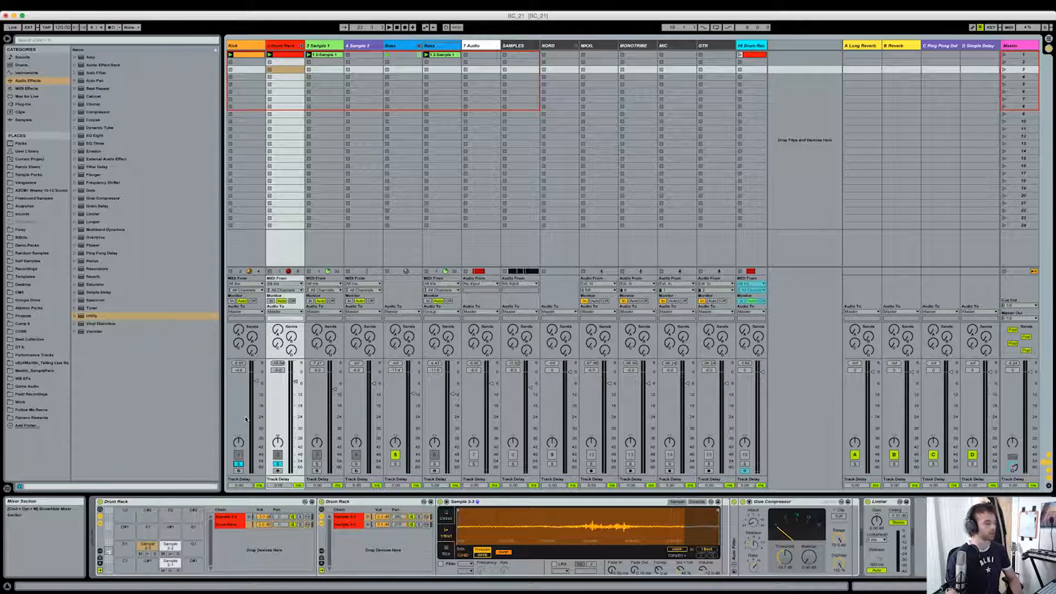
pyautogui.click(238, 464)
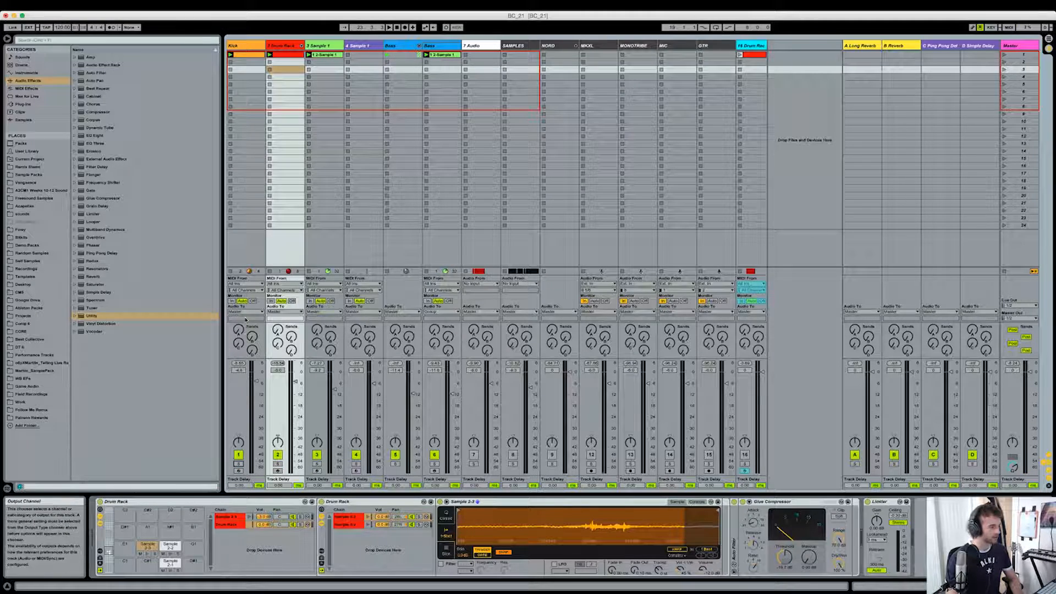
pyautogui.click(300, 176)
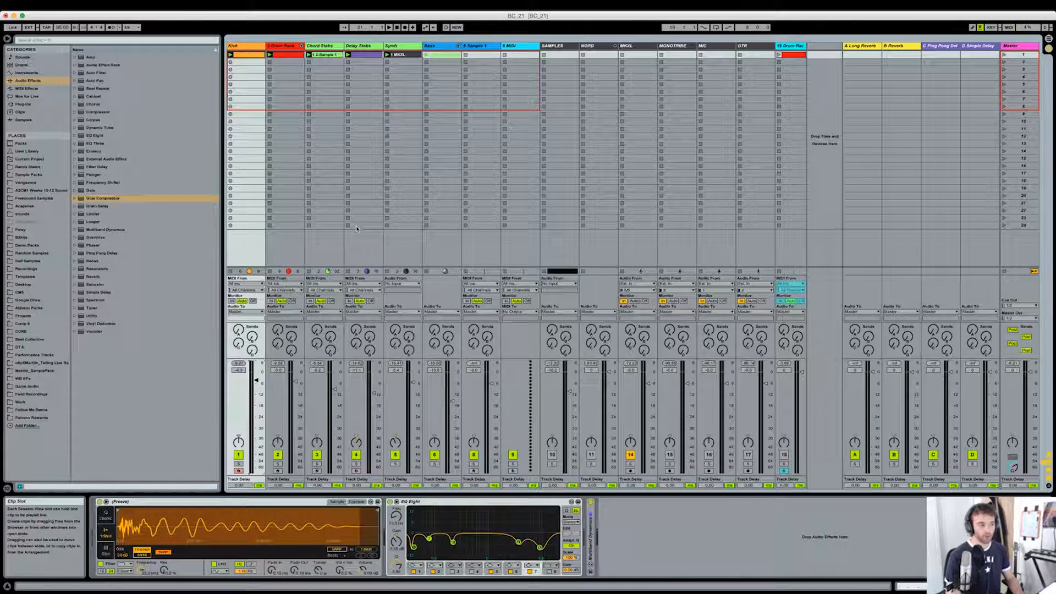
# - Deactivate the MKXL track, display the Drum Rack track's devices and play the session
pyautogui.click(630, 455)
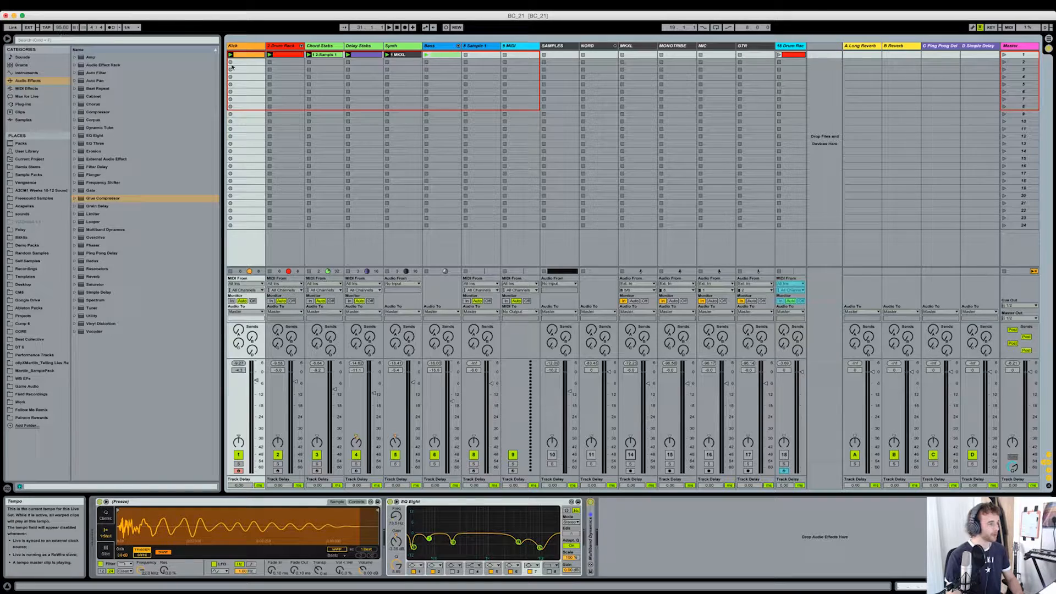
pyautogui.click(414, 59)
pyautogui.click(281, 57)
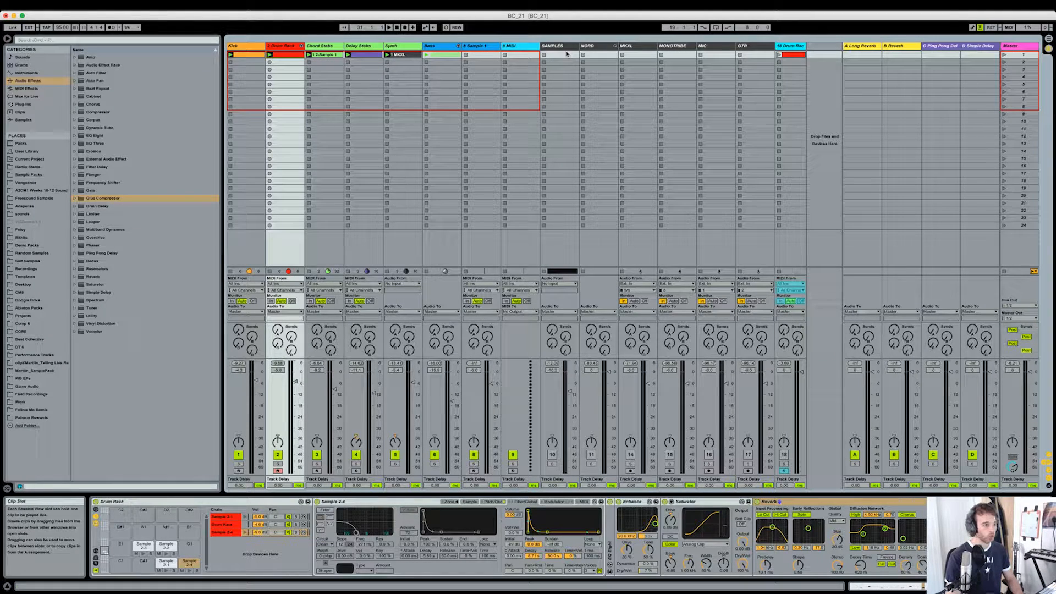
pyautogui.press('space')
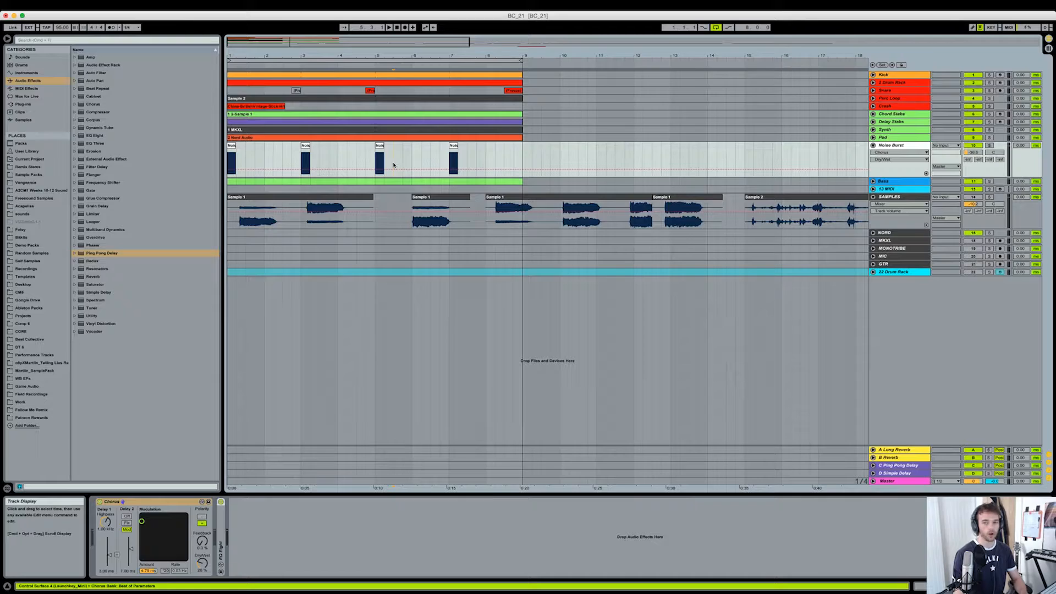
# - Unfold the Pad track and audition its Nord Audio clip soloed from bar 1
pyautogui.click(428, 179)
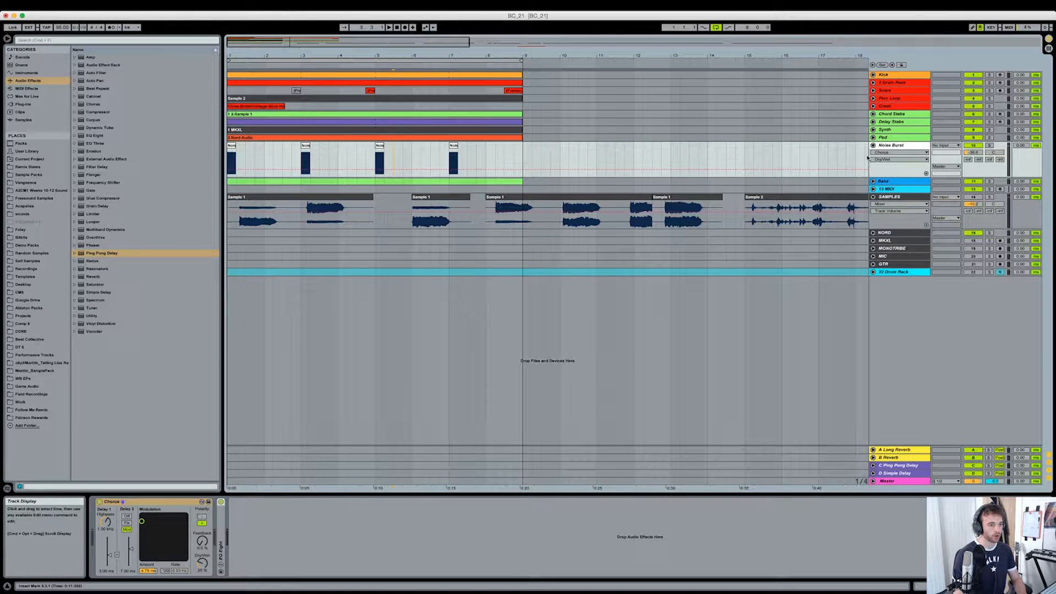
pyautogui.click(873, 138)
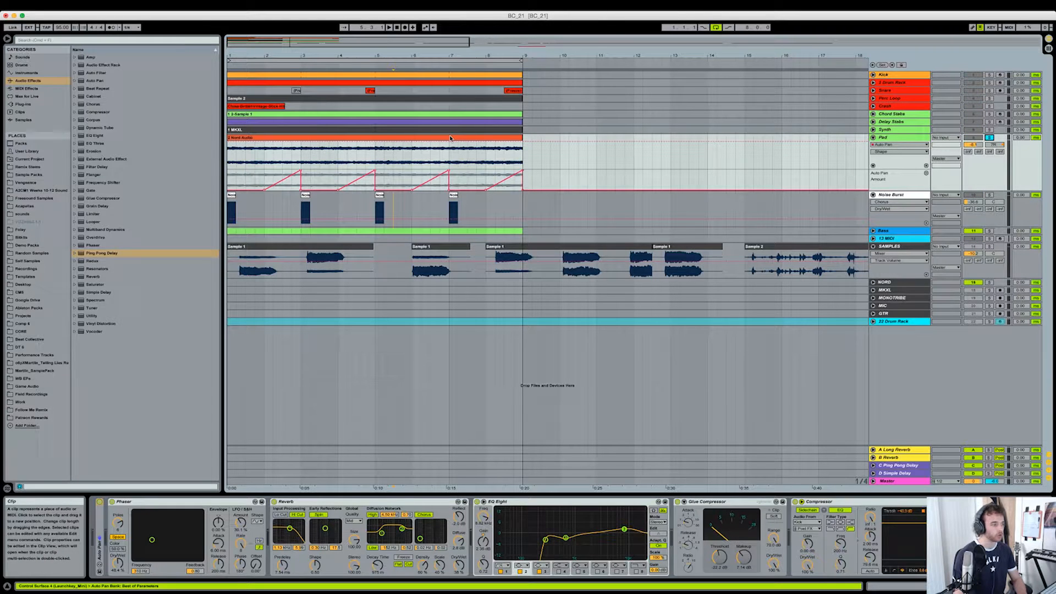
pyautogui.click(323, 136)
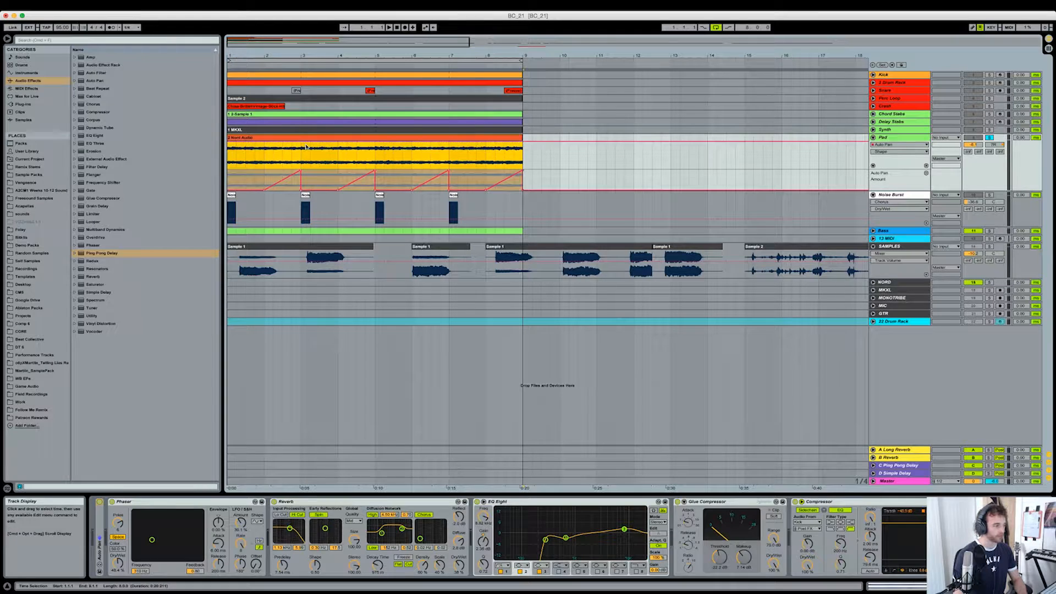
pyautogui.press('space')
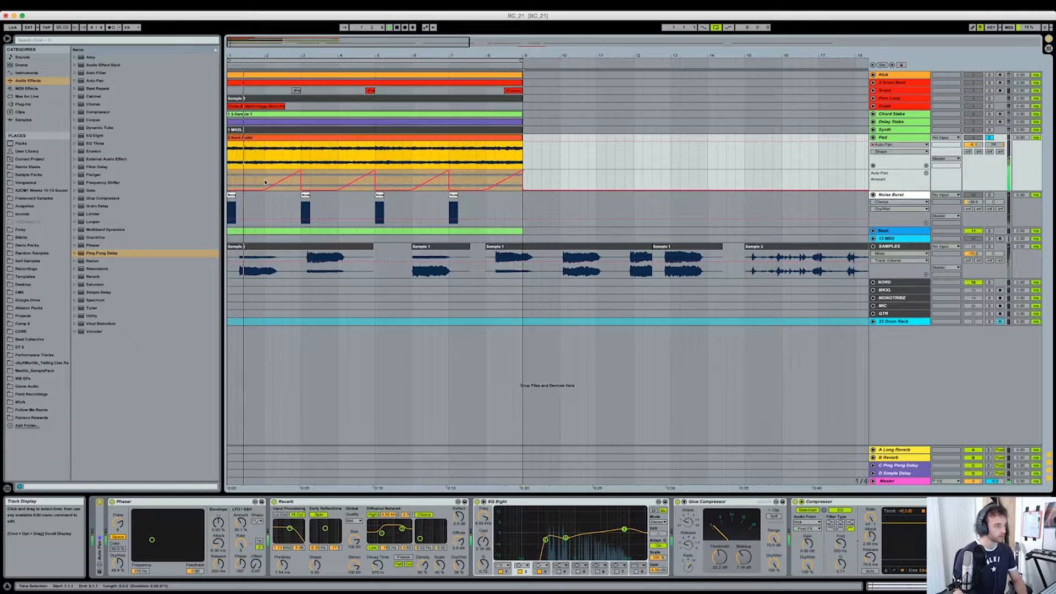
pyautogui.click(264, 182)
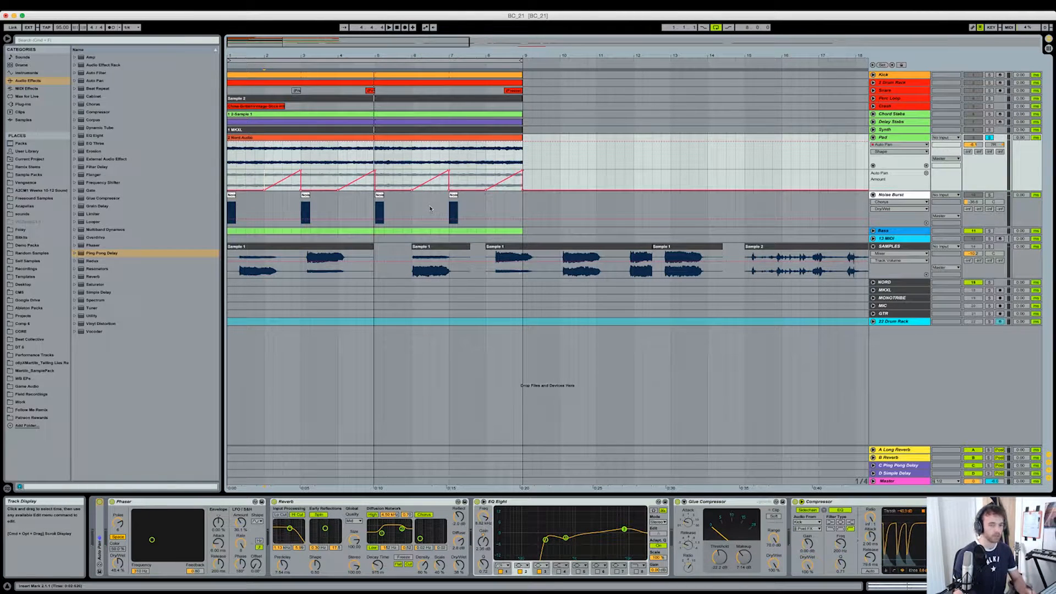
# - Unfold the Auto Pan device on the Pad track and try a lower LFO Phase, undoing the last change
pyautogui.doubleClick(100, 515)
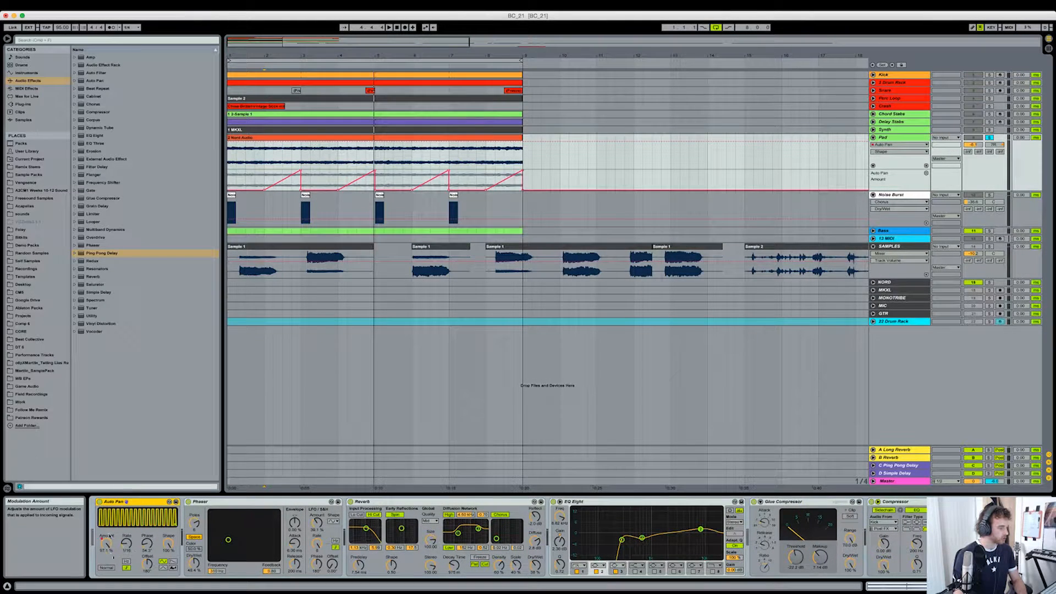
pyautogui.moveTo(147, 544); pyautogui.dragTo(144, 552)
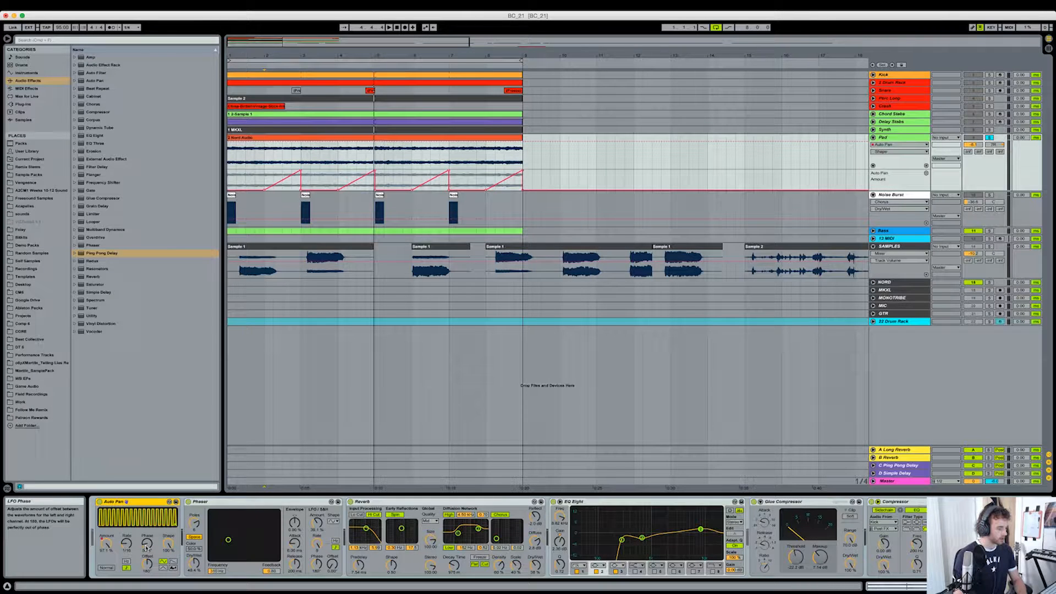
pyautogui.moveTo(147, 543); pyautogui.dragTo(146, 562)
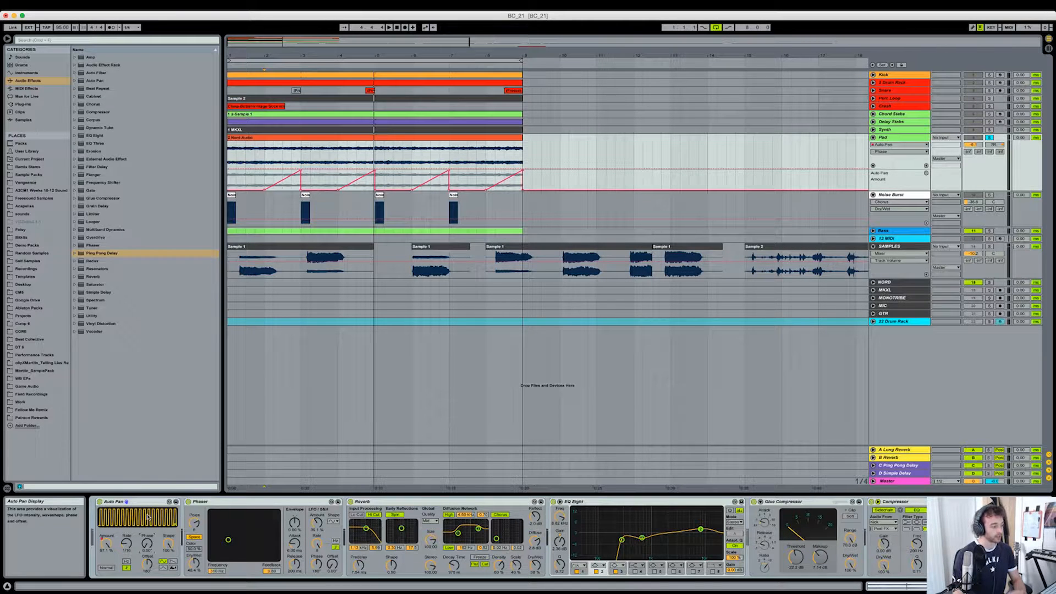
pyautogui.press('super+z')
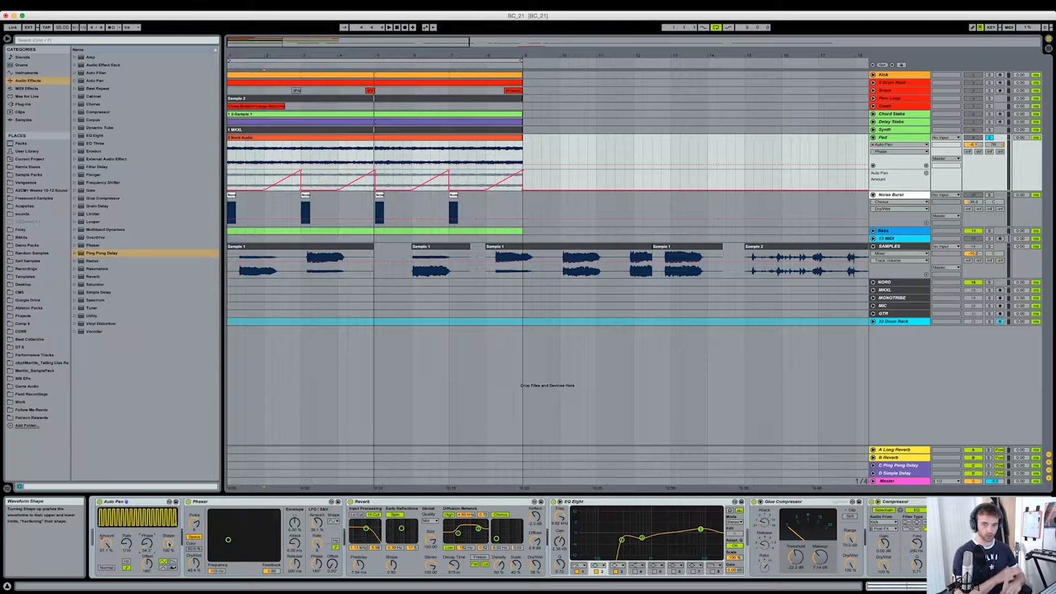
# - Adjust the Auto Pan's waveform Shape on the Pad track, audition the automated Amount, and fold the device
pyautogui.moveTo(168, 543); pyautogui.dragTo(168, 554)
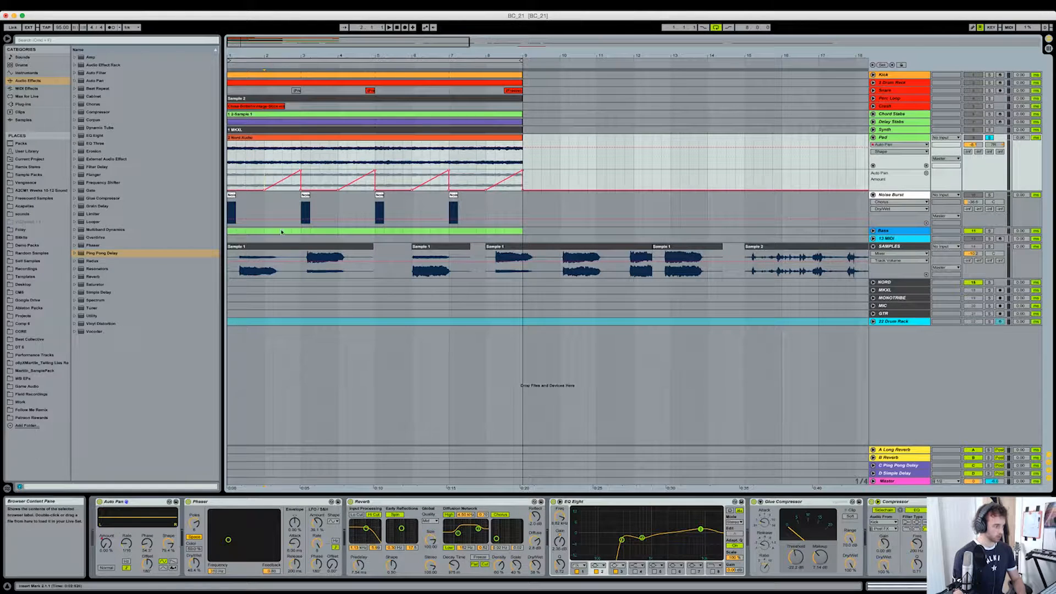
pyautogui.press('space')
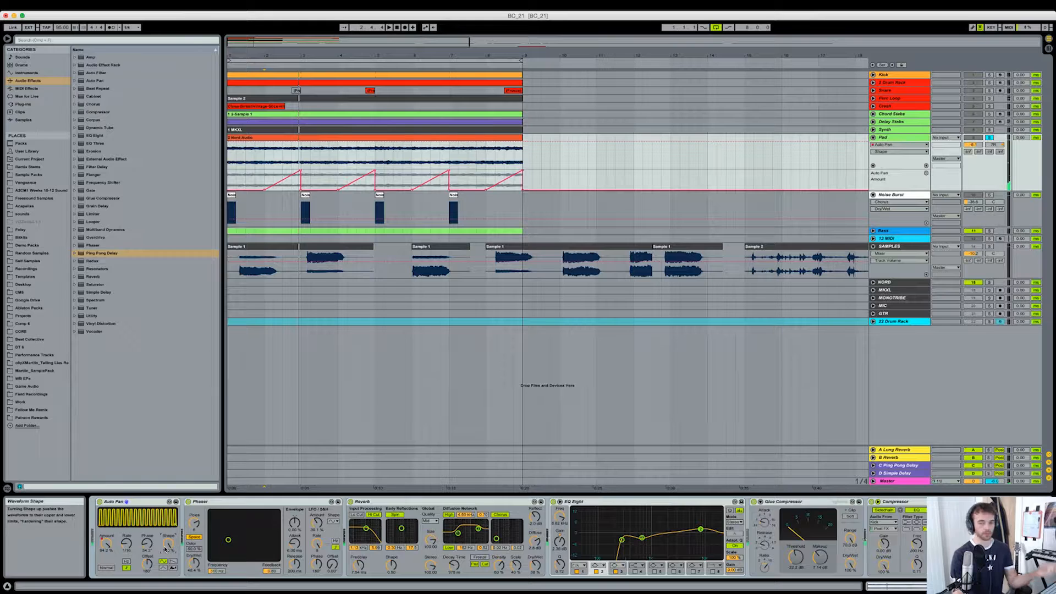
pyautogui.doubleClick(140, 502)
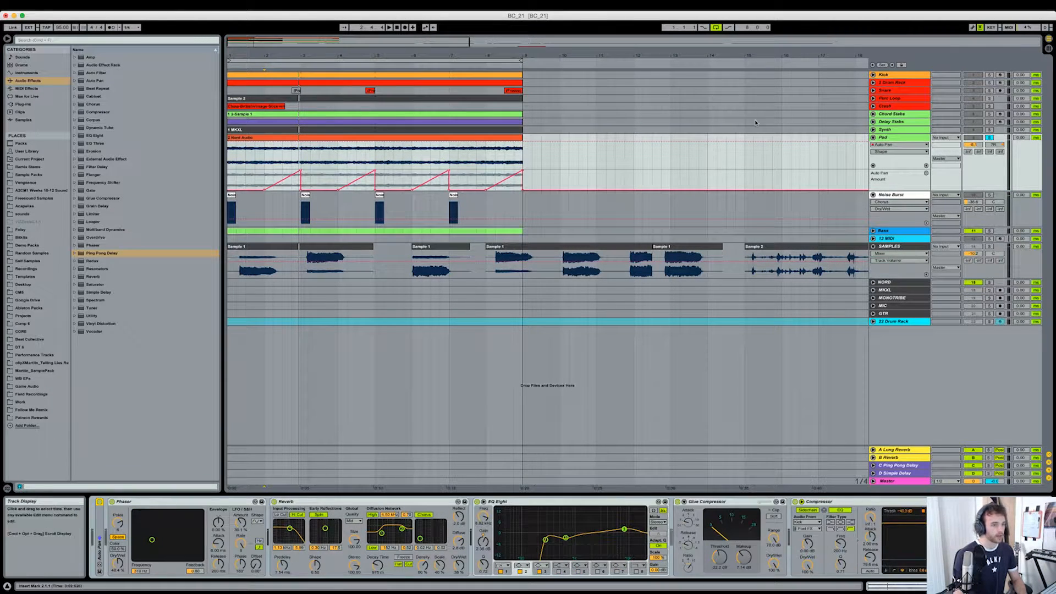
# - Inspect the Crash track's devices and clip, fold the track again, and unfold the Perc Loop track
pyautogui.click(885, 106)
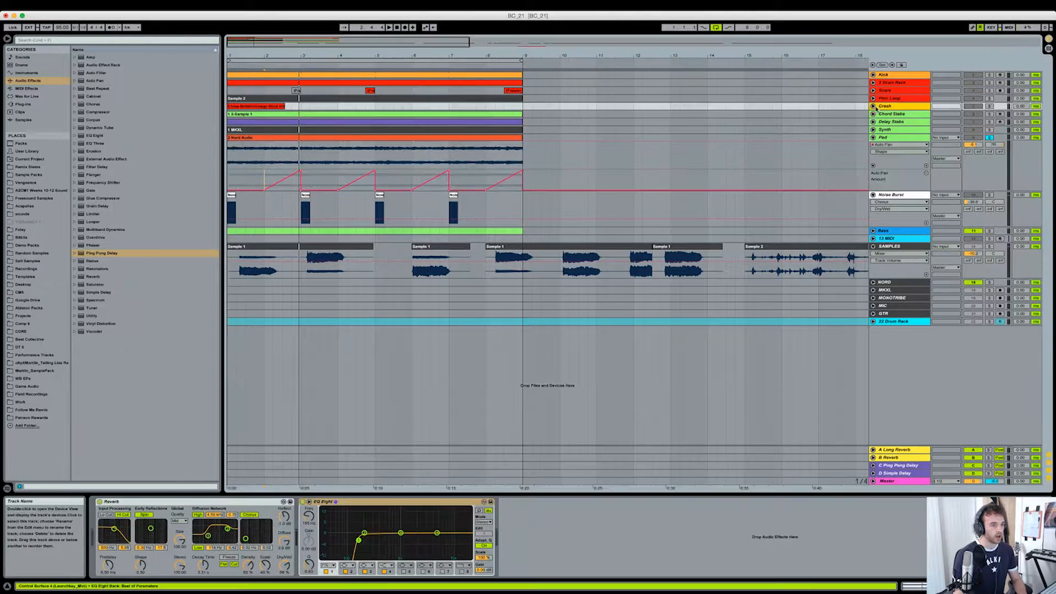
pyautogui.click(873, 106)
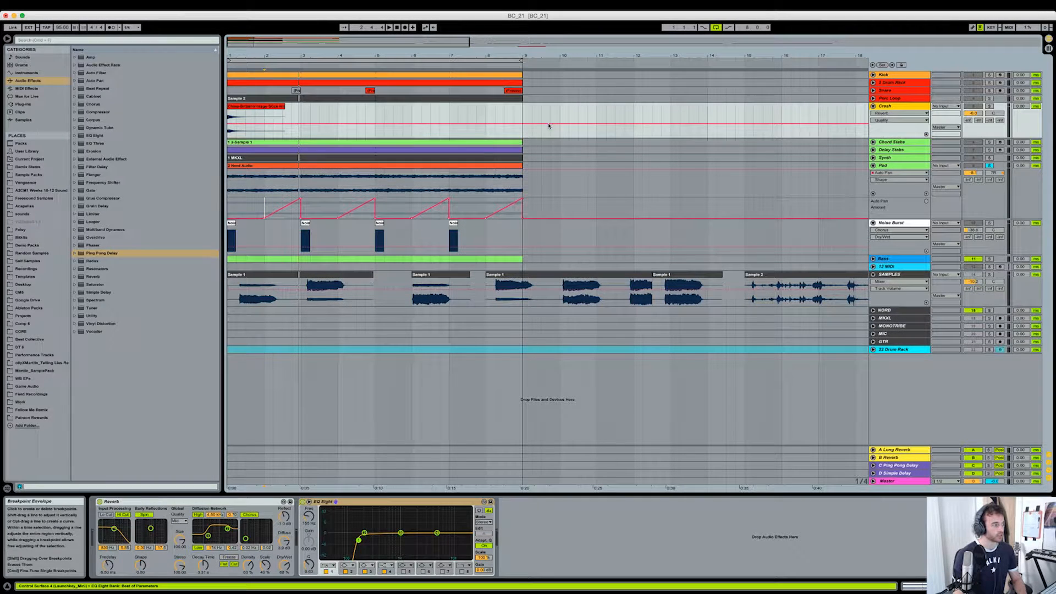
pyautogui.click(873, 106)
pyautogui.click(873, 98)
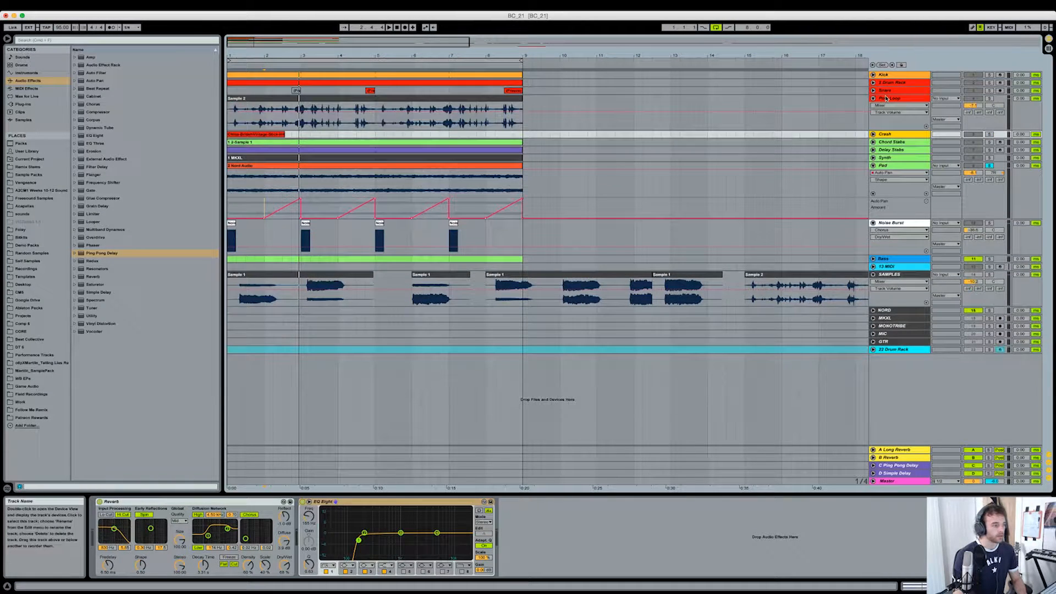
# - Inspect the Noise Burst track's devices and first clip, and display the Perc Loop track's device chain
pyautogui.click(889, 223)
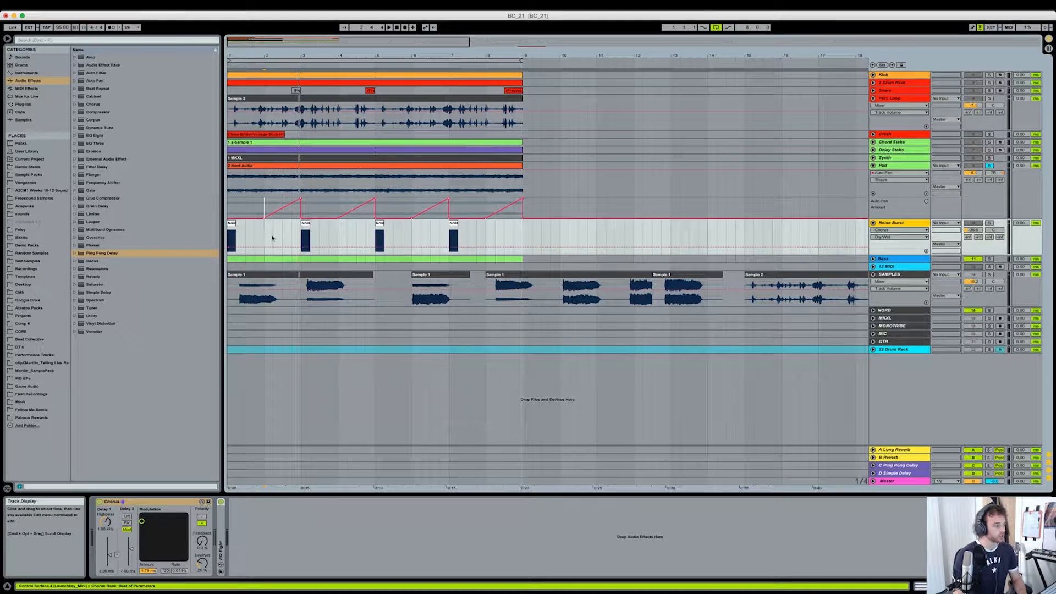
pyautogui.click(237, 225)
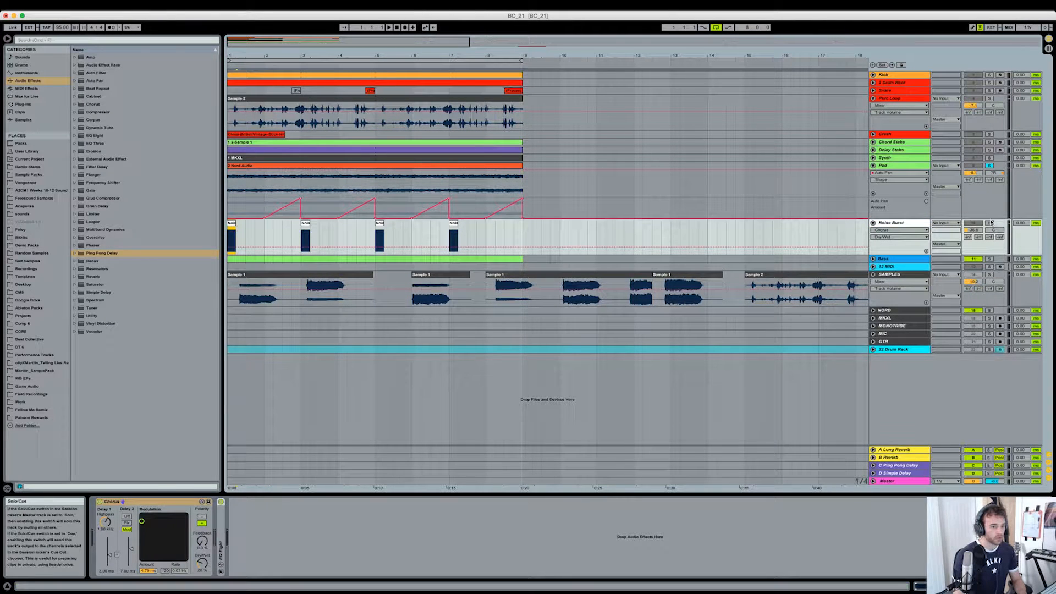
pyautogui.click(897, 99)
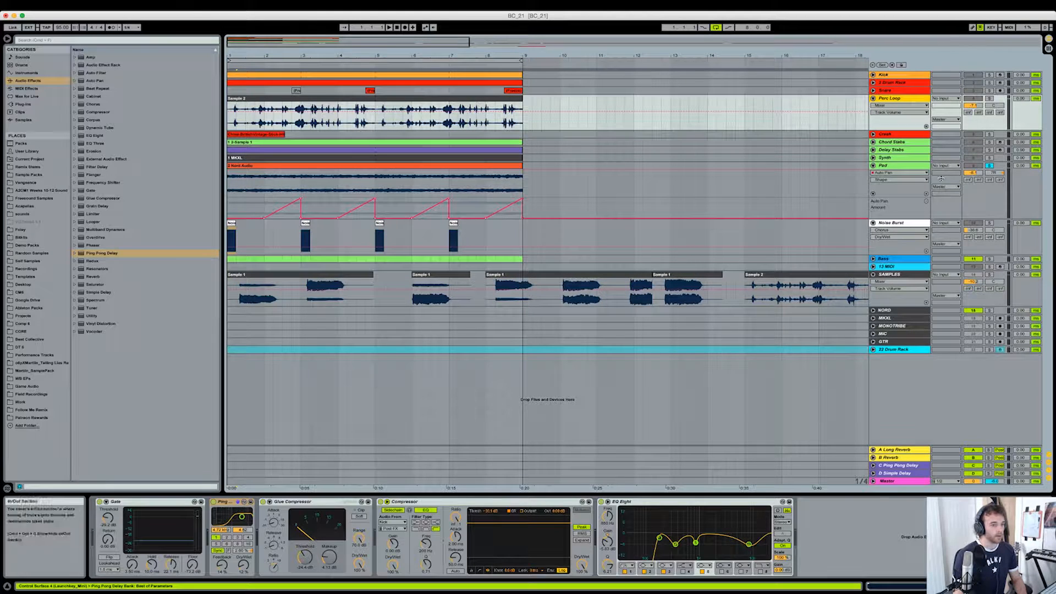
# - Locate the original Sample 2 clip on the SAMPLES track that the Perc Loop was taken from
pyautogui.hscroll(5, 646, 300)
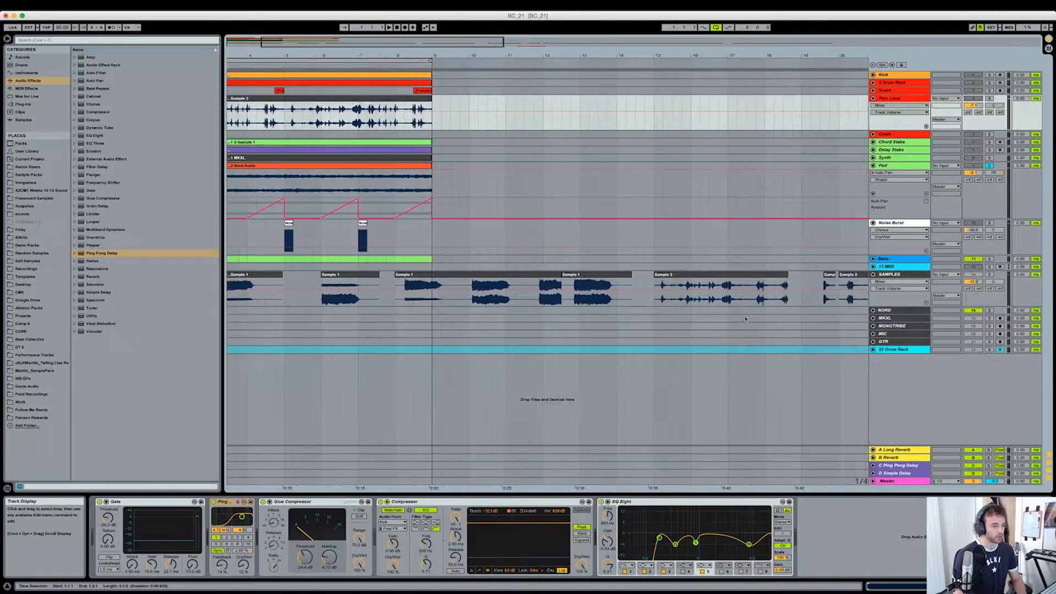
pyautogui.click(646, 300)
pyautogui.hscroll(5, 646, 300)
pyautogui.hscroll(-10, 495, 220)
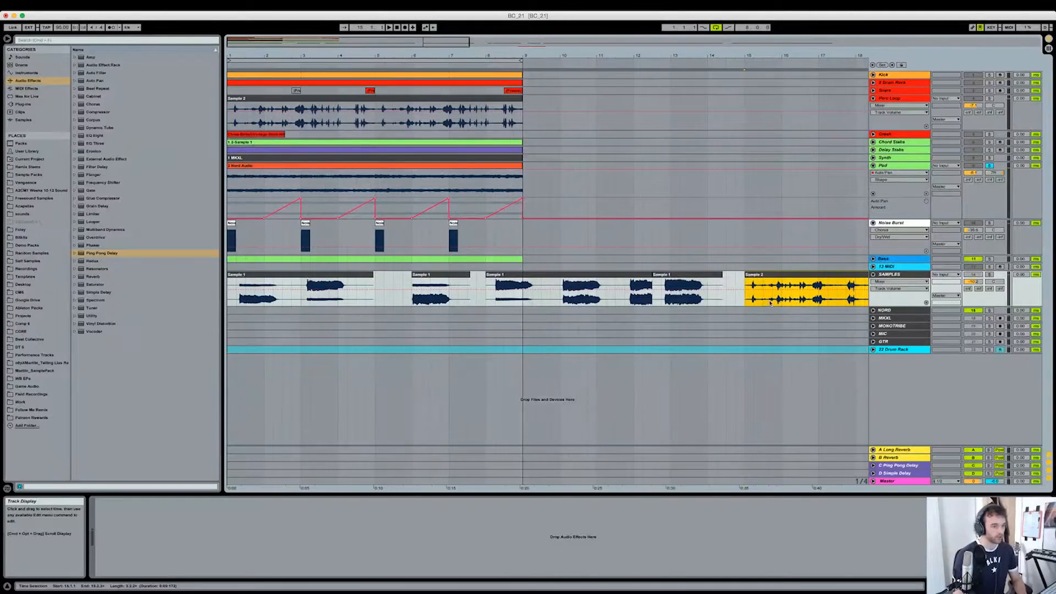
pyautogui.hscroll(3, 775, 326)
pyautogui.hscroll(-3, 774, 327)
# - Solo the Perc Loop track and open its Sample 2 clip to show the transposition envelope
pyautogui.click(990, 99)
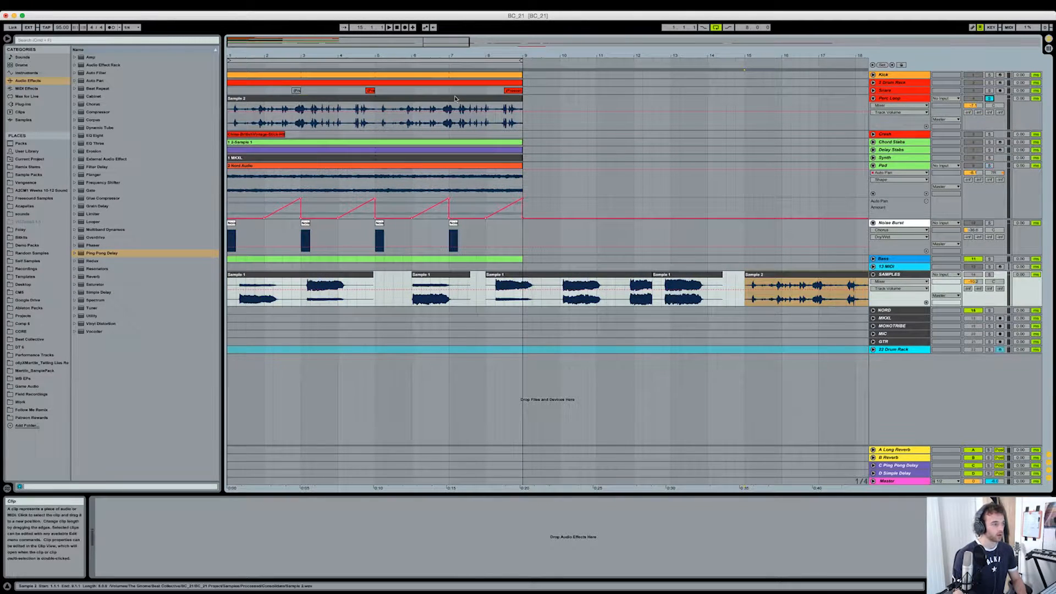
pyautogui.click(891, 98)
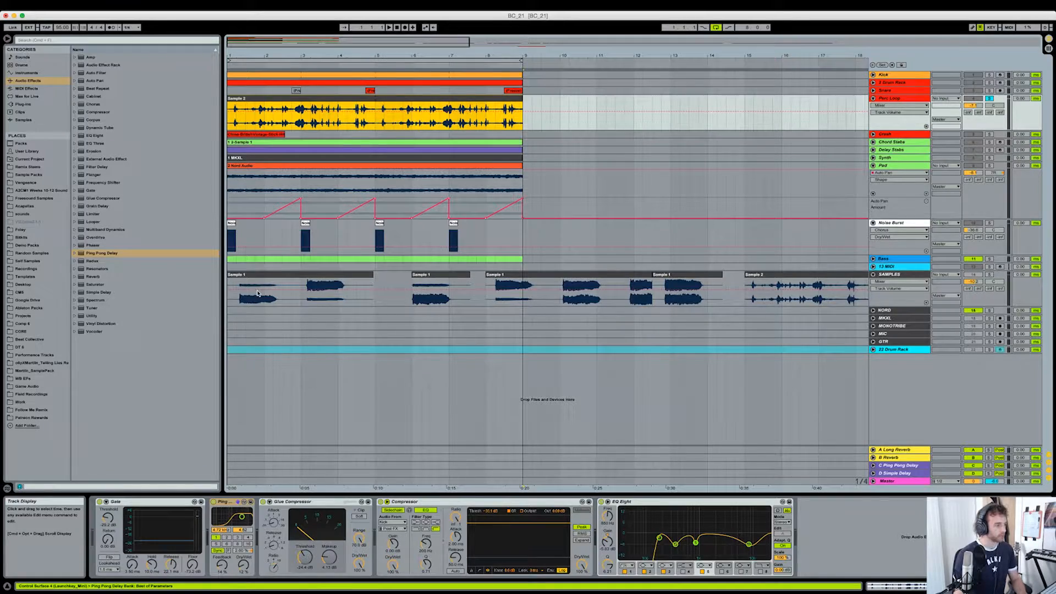
pyautogui.hotkey('shift', 'Tab')
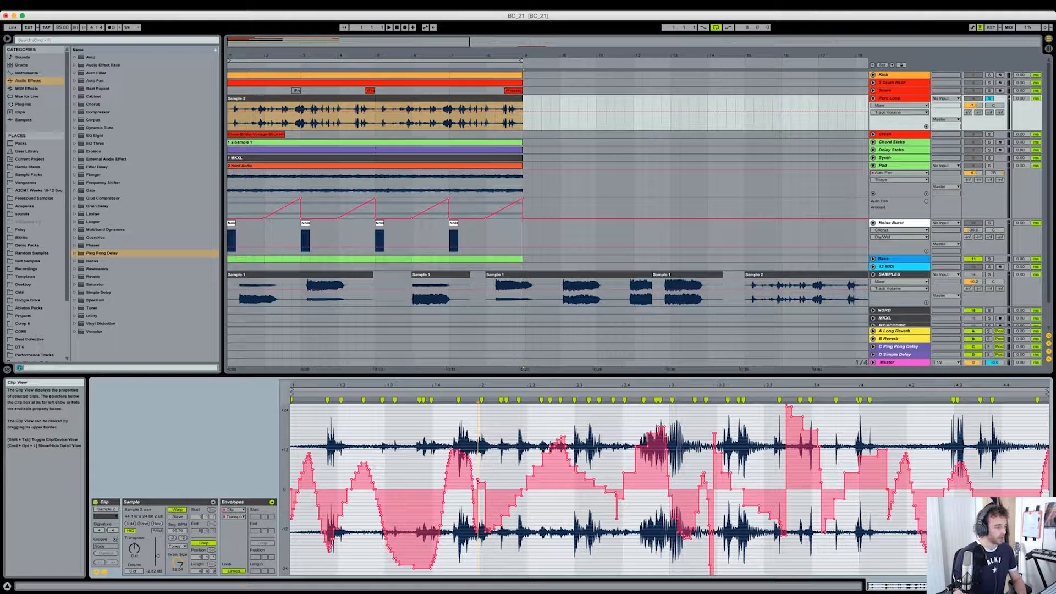
# - Unlink the Sample 2 clip's transposition envelope from the clip and shorten the envelope's loop to end at about 4.3
pyautogui.click(233, 572)
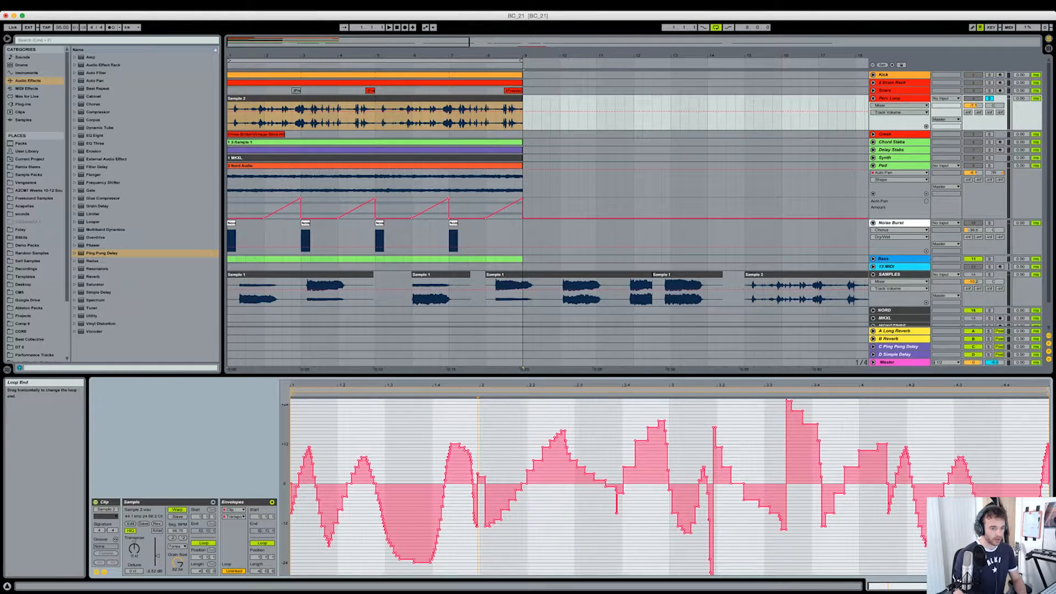
pyautogui.moveTo(1047, 392); pyautogui.dragTo(1040, 393)
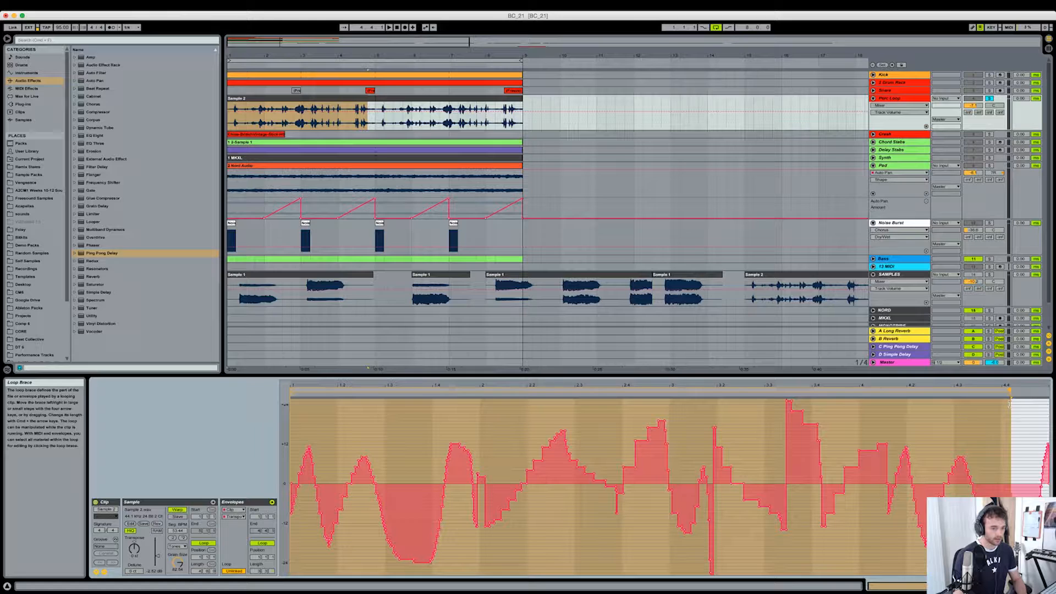
pyautogui.moveTo(1000, 410); pyautogui.dragTo(951, 416)
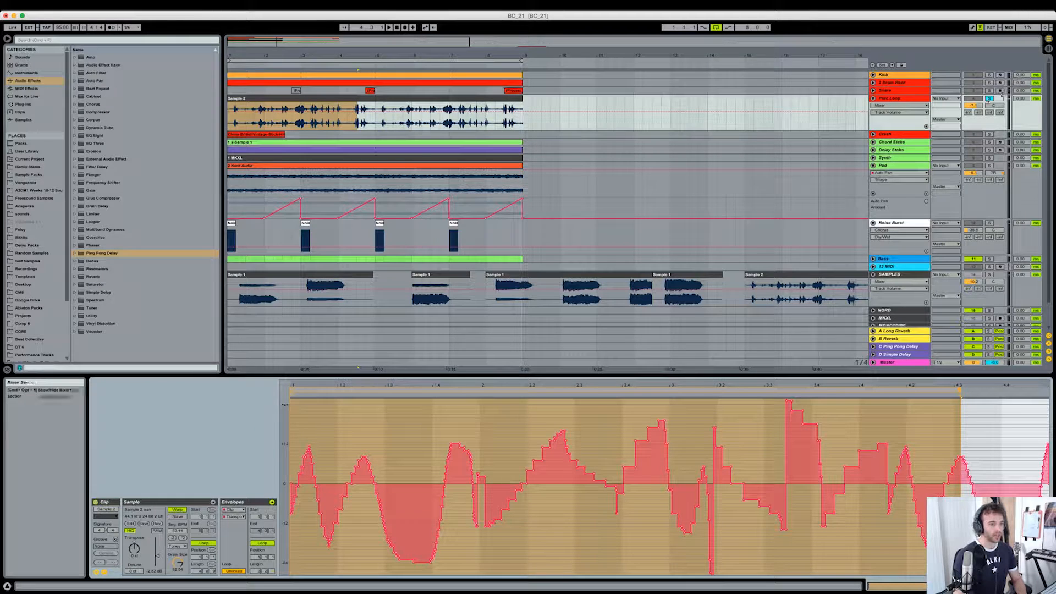
# - Audition the Perc Loop clip within the full mix, return to its devices, and adjust the track's volume slightly
pyautogui.click(420, 100)
pyautogui.click(420, 100)
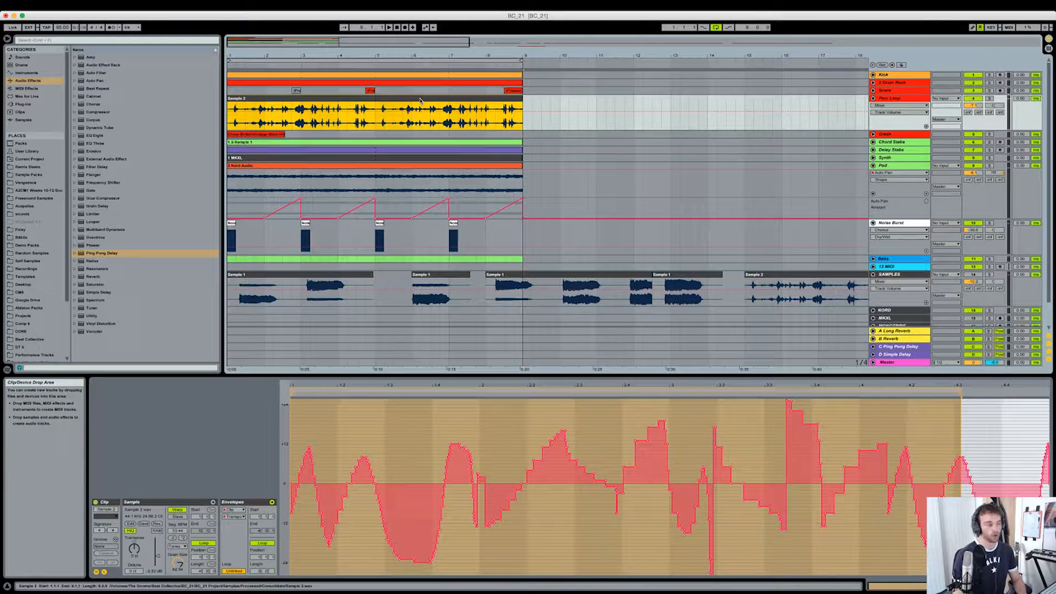
pyautogui.press('space')
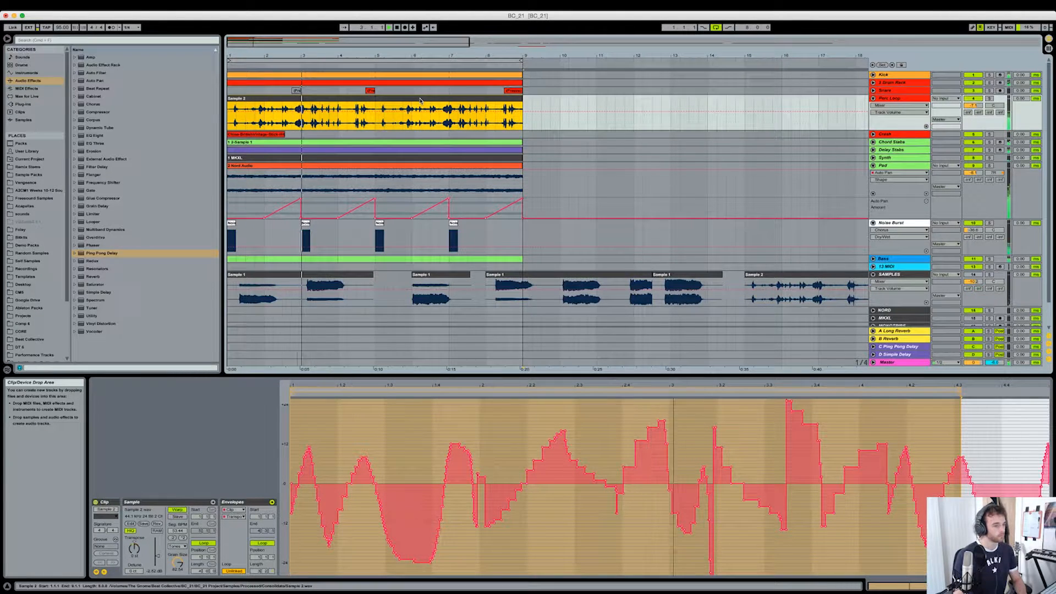
pyautogui.hotkey('shift', 'Tab')
pyautogui.moveTo(973, 105); pyautogui.dragTo(973, 107)
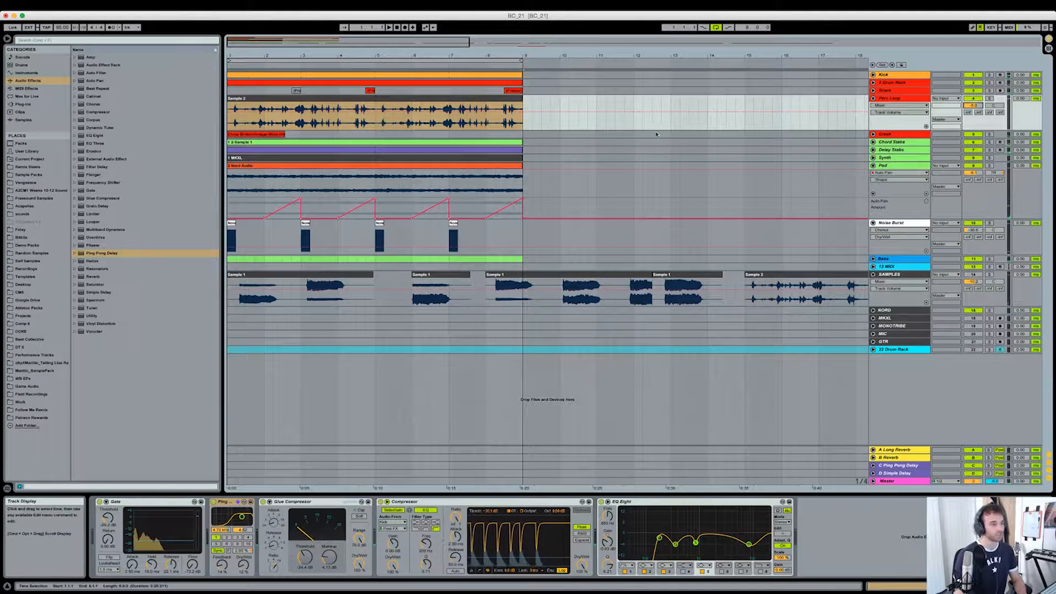
# - Fold the Perc Loop, Pad and Noise Burst tracks
pyautogui.click(872, 98)
pyautogui.click(873, 137)
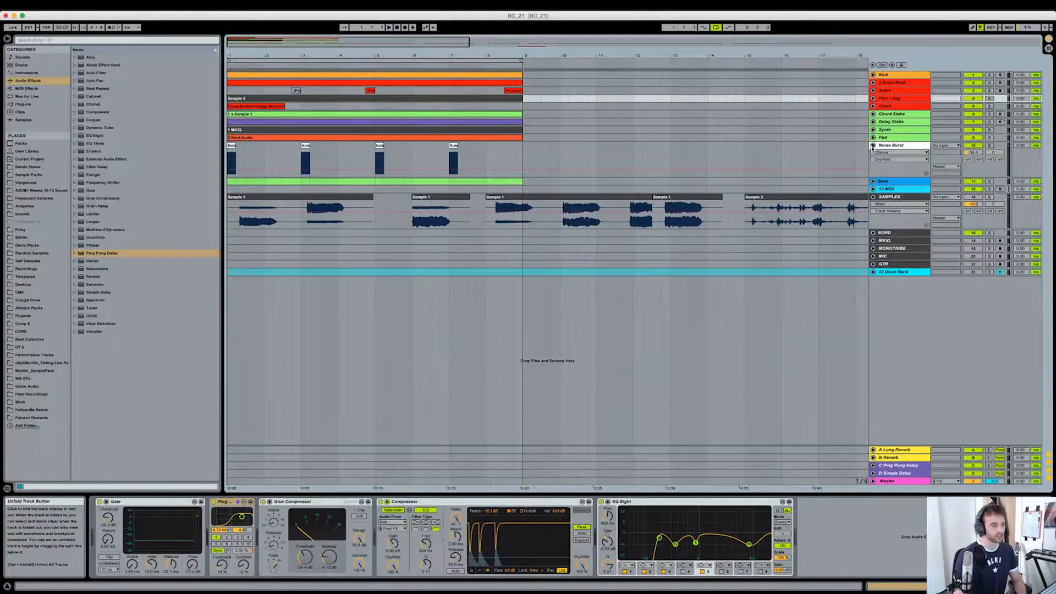
pyautogui.click(872, 146)
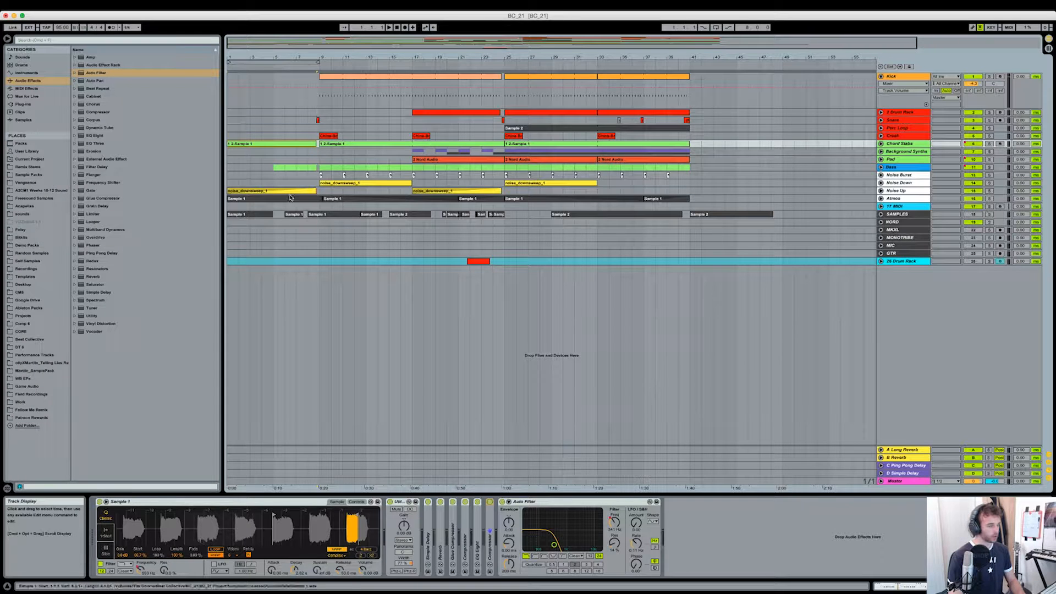
# - Play the full arrangement from the first Chord Stabs clip at bar 1, skipping ahead within the intro
pyautogui.moveTo(229, 166); pyautogui.dragTo(493, 184)
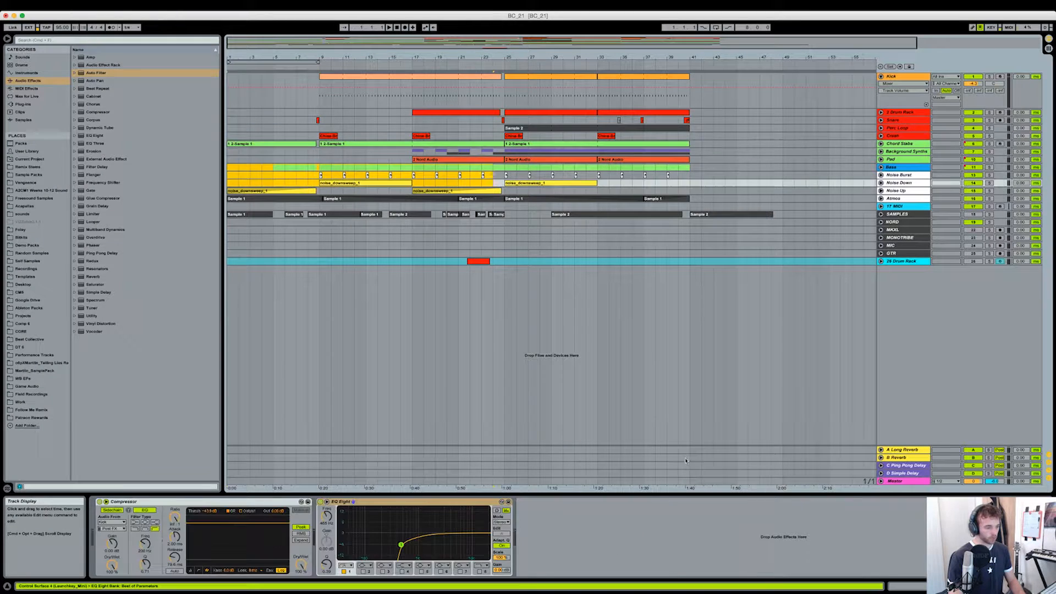
pyautogui.click(687, 186)
pyautogui.click(306, 146)
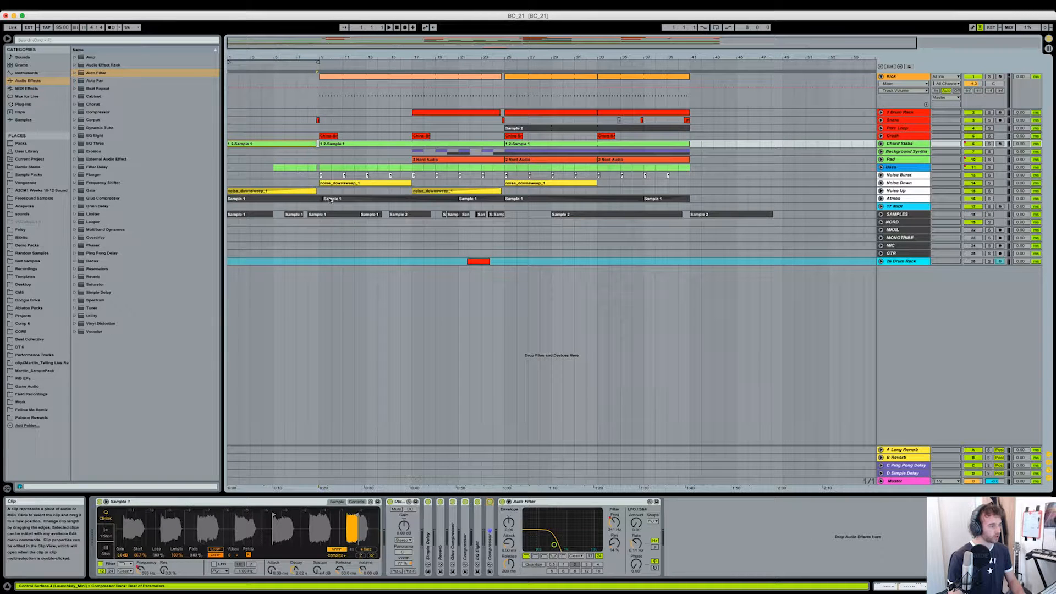
pyautogui.press('space')
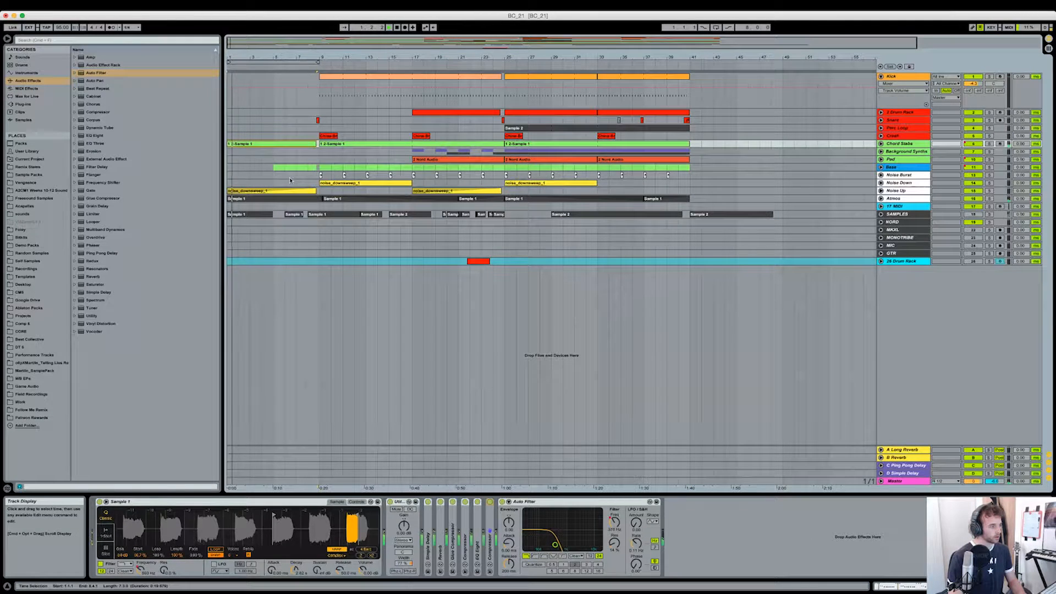
pyautogui.click(294, 67)
pyautogui.click(300, 68)
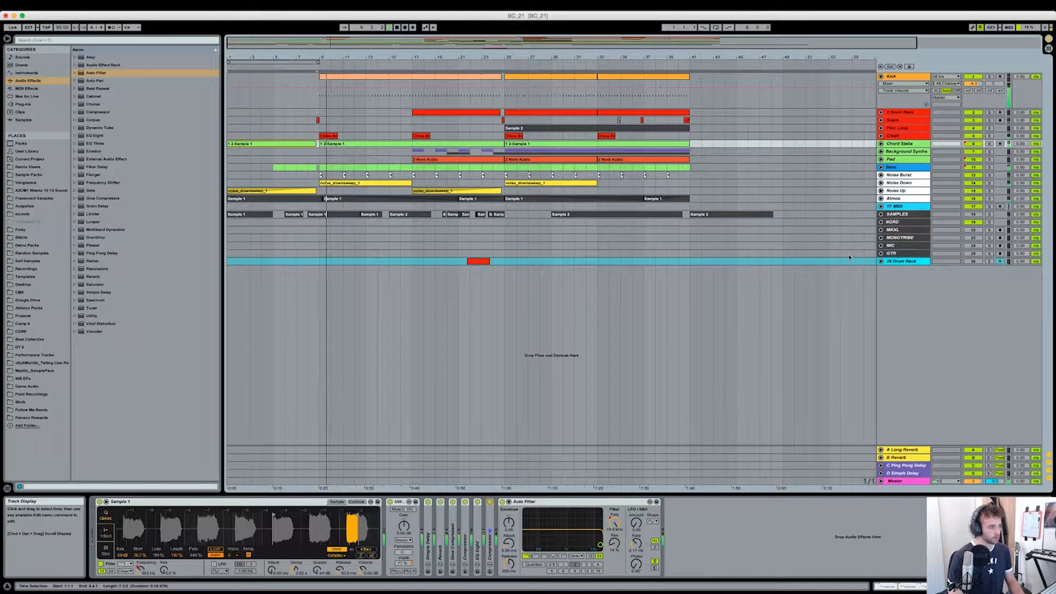
# - Unfold the Atmos and SAMPLES tracks and display the Atmos track's device chain
pyautogui.click(911, 199)
pyautogui.click(880, 199)
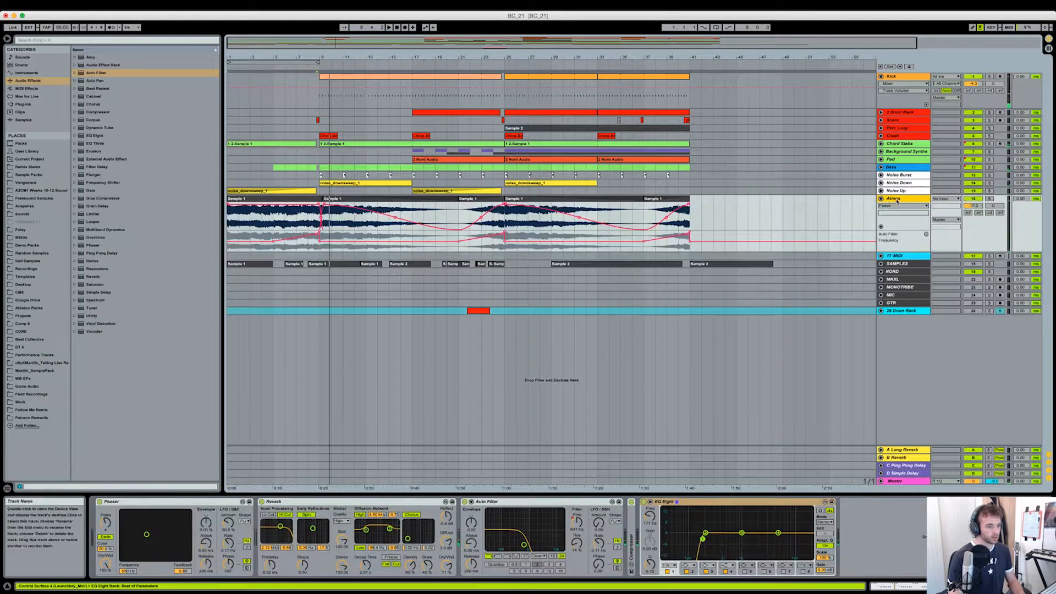
pyautogui.moveTo(236, 40); pyautogui.dragTo(236, 61)
pyautogui.click(881, 263)
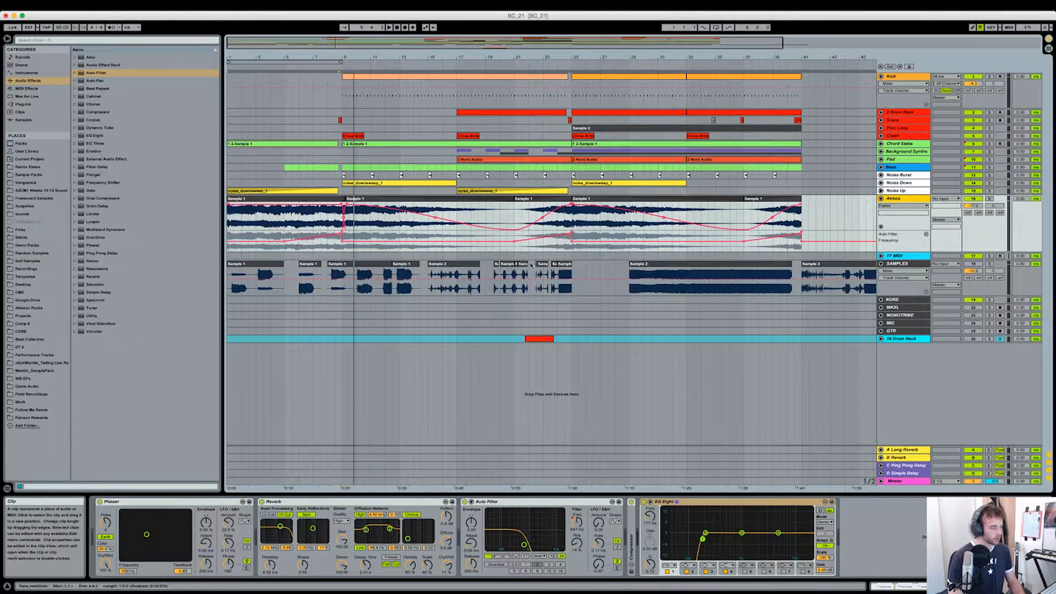
# - Solo the SAMPLES track, audition its Sample 1 clips around bars 10 to 13, and lower the track's volume
pyautogui.click(405, 269)
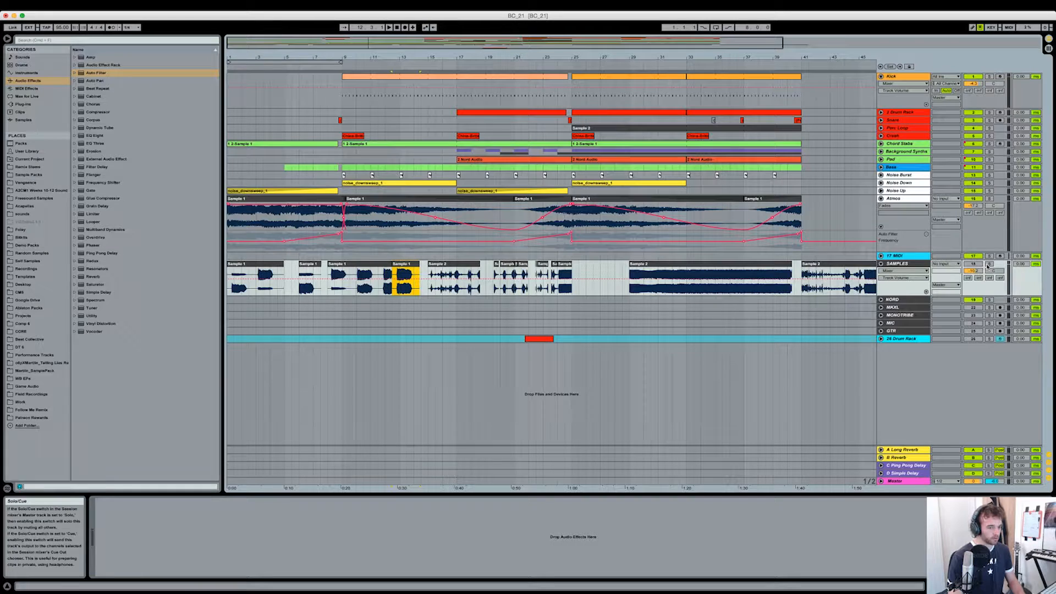
pyautogui.click(989, 264)
pyautogui.moveTo(414, 279); pyautogui.dragTo(414, 281)
pyautogui.press('space')
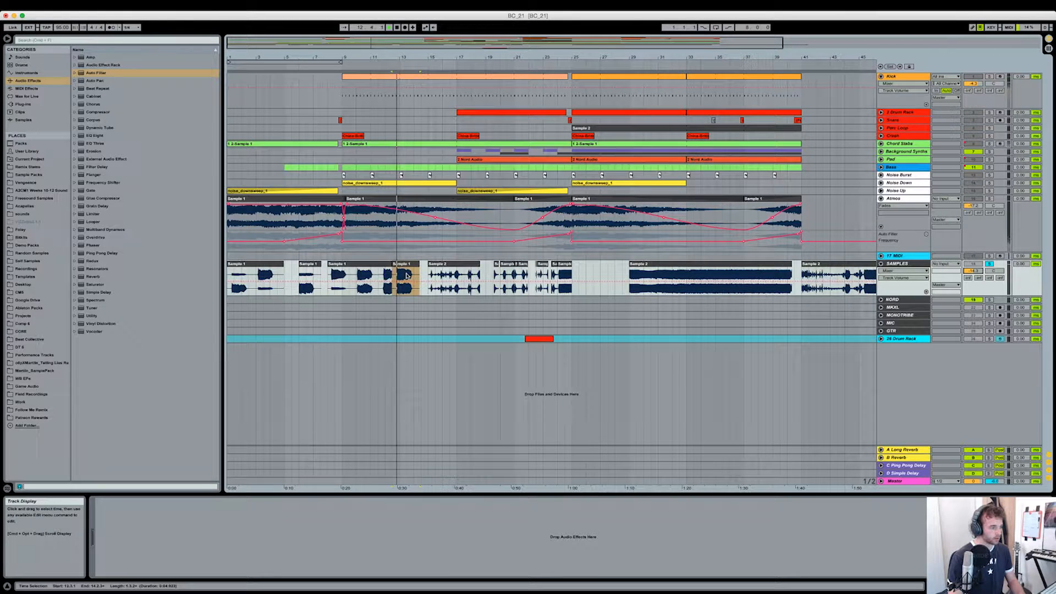
pyautogui.moveTo(977, 273); pyautogui.dragTo(976, 282)
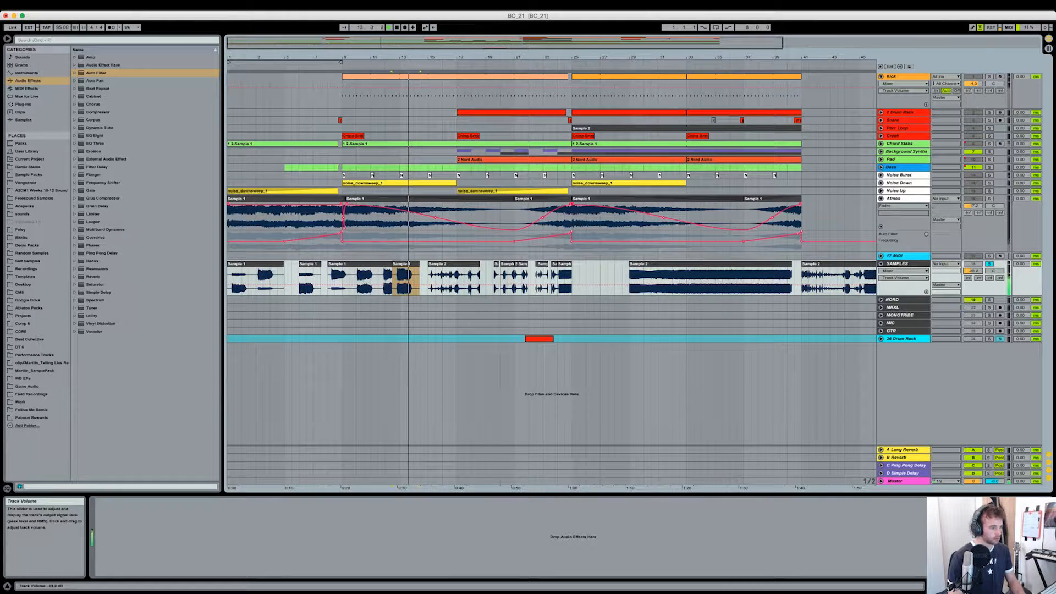
pyautogui.click(360, 277)
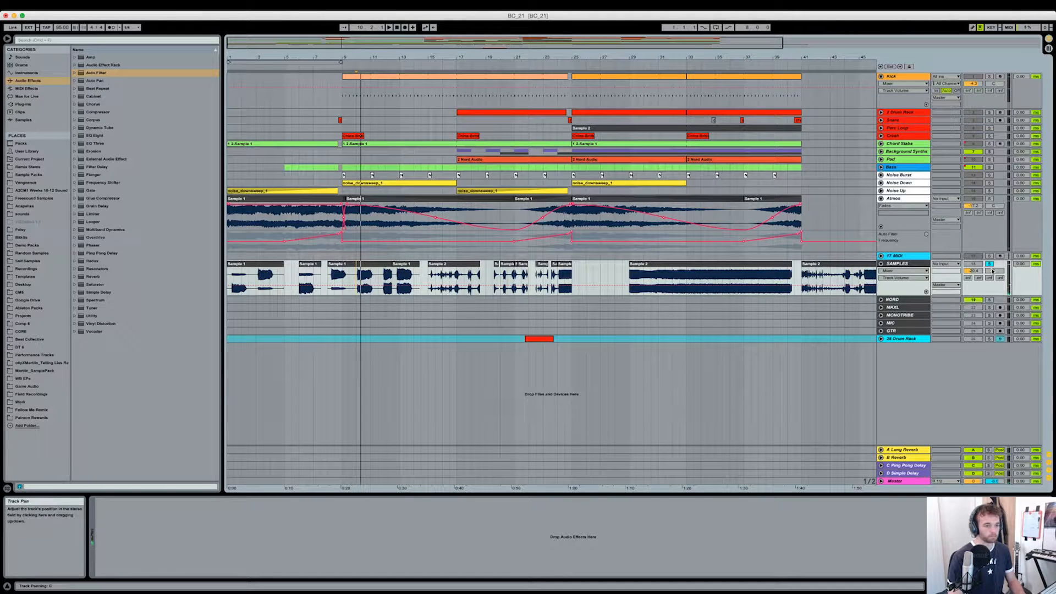
# - Solo the Atmos track and audition its first Sample 1 clip from about bar 5
pyautogui.click(266, 202)
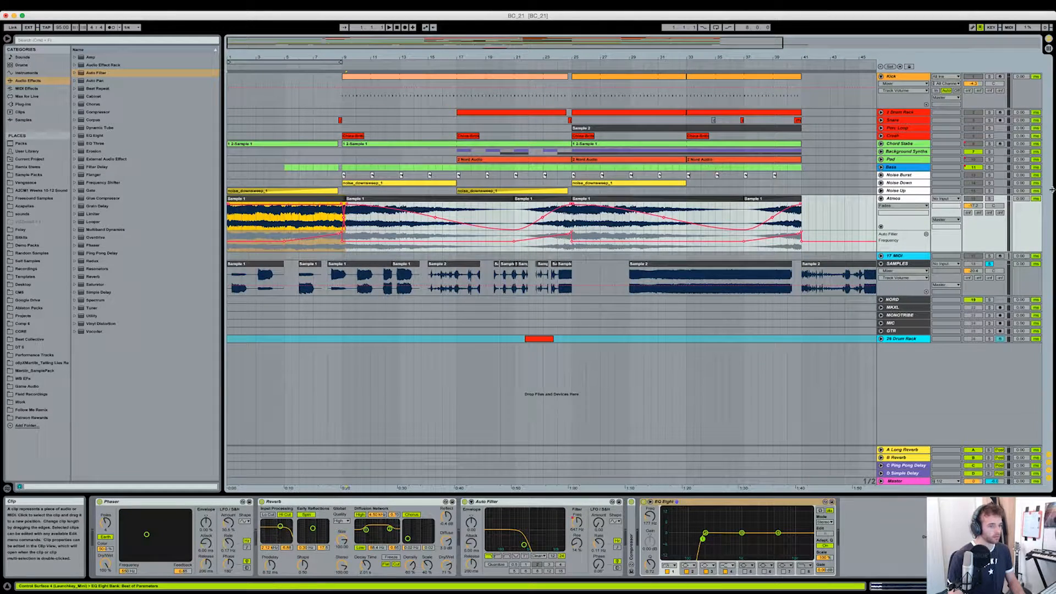
pyautogui.click(288, 228)
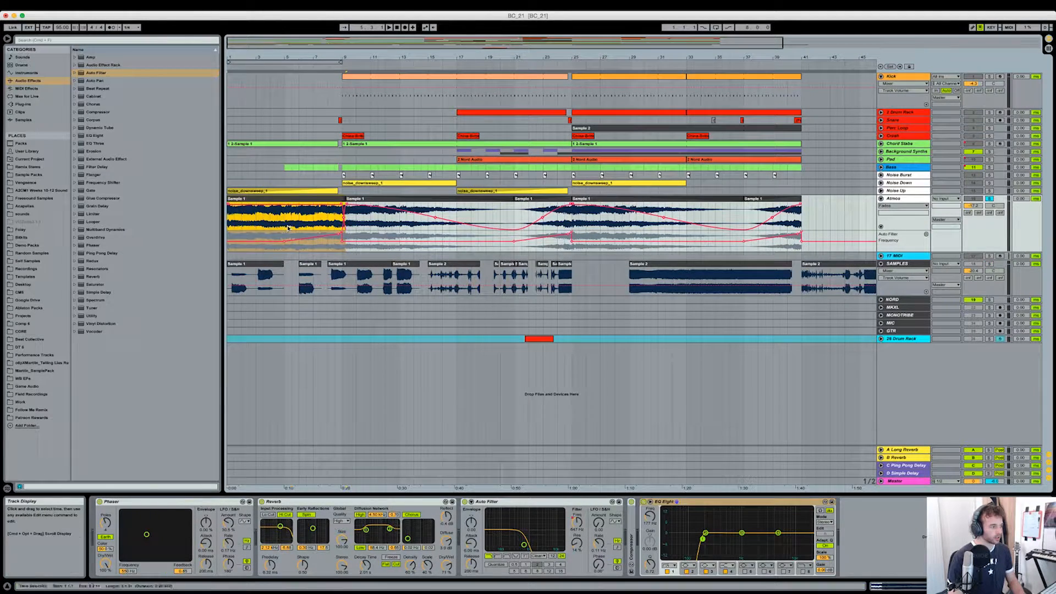
pyautogui.click(287, 228)
pyautogui.press('space')
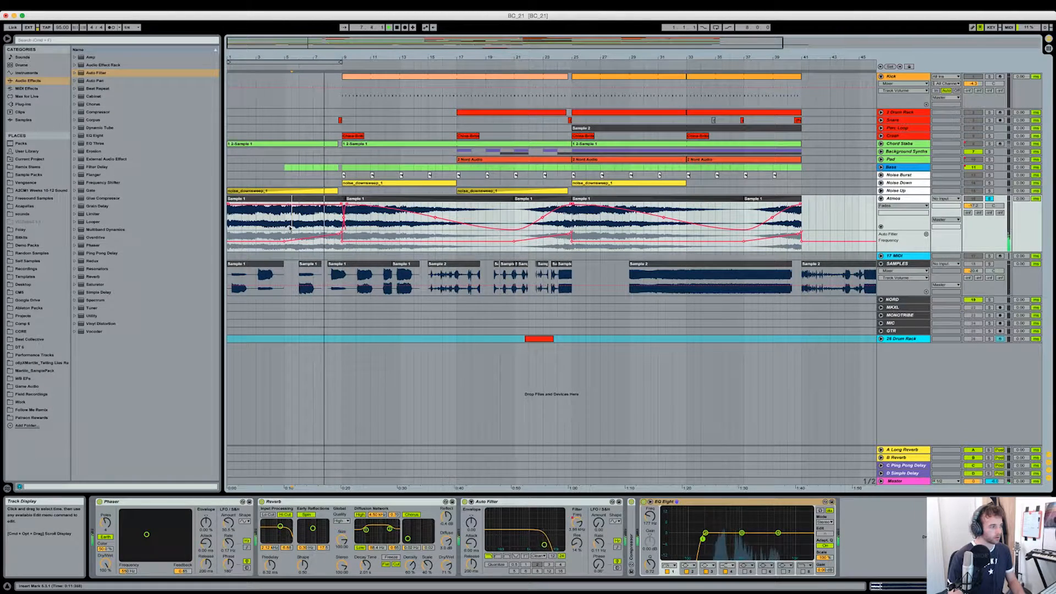
# - Fold the Atmos track and unfold the Noise Up and Noise Down tracks
pyautogui.click(881, 198)
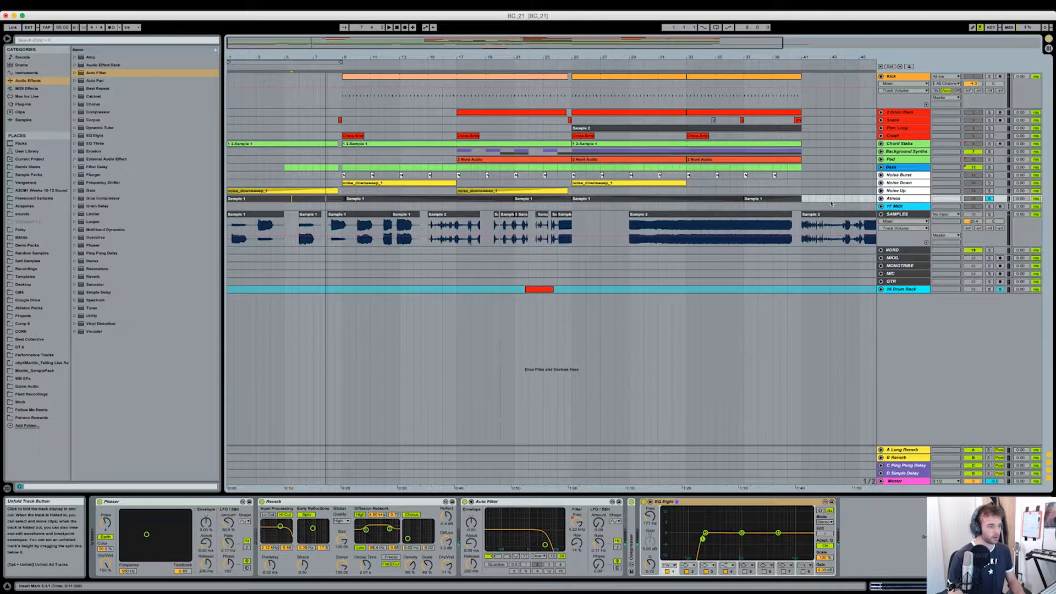
pyautogui.click(881, 190)
pyautogui.click(881, 183)
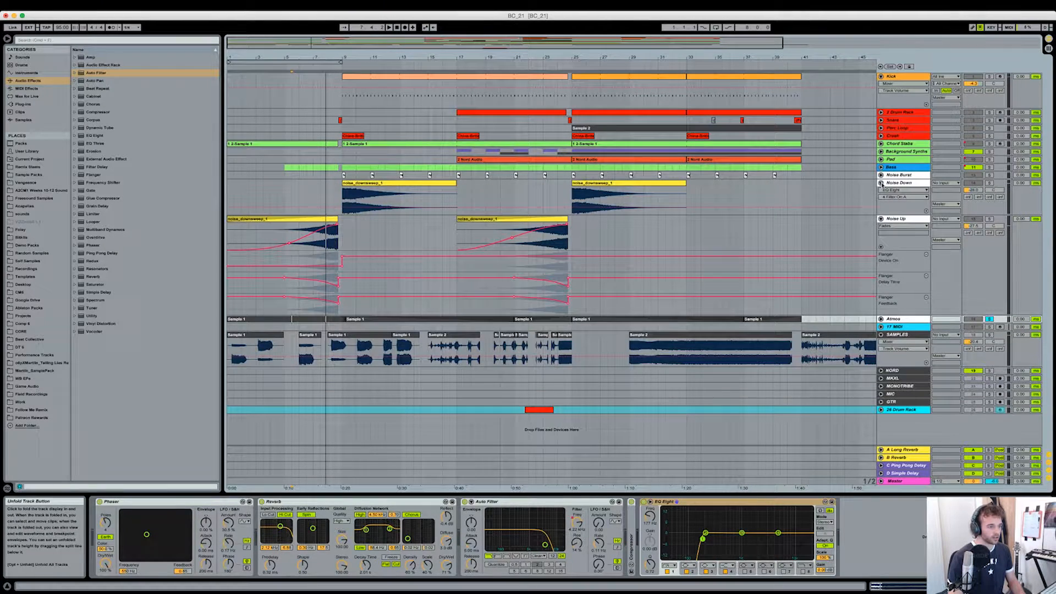
# - Solo the Noise Up track, audition its first riser from about bar 7, and place the insert marker at bar 23
pyautogui.click(321, 238)
pyautogui.click(321, 238)
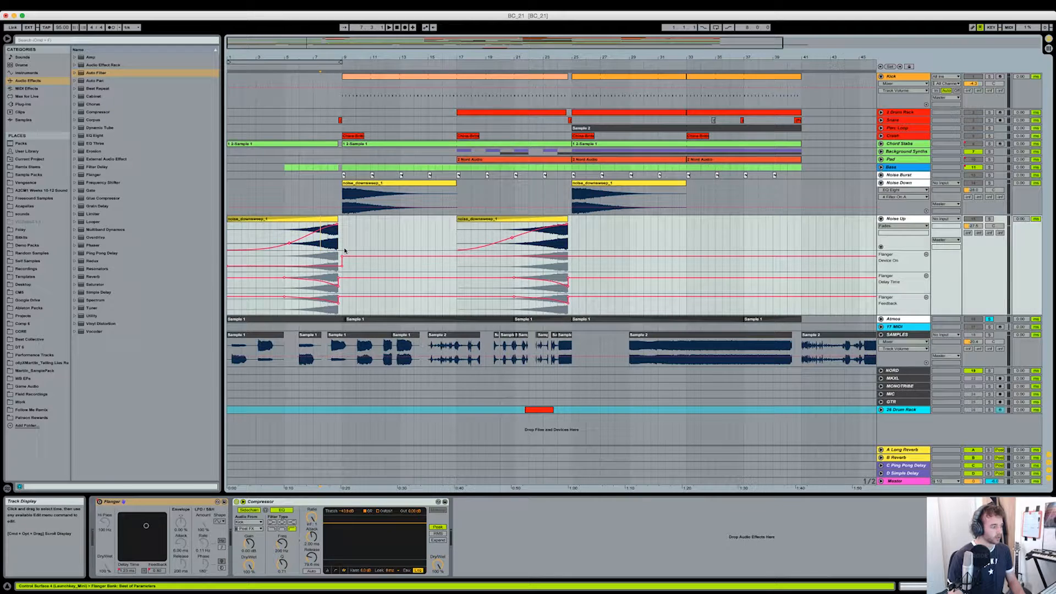
pyautogui.click(989, 219)
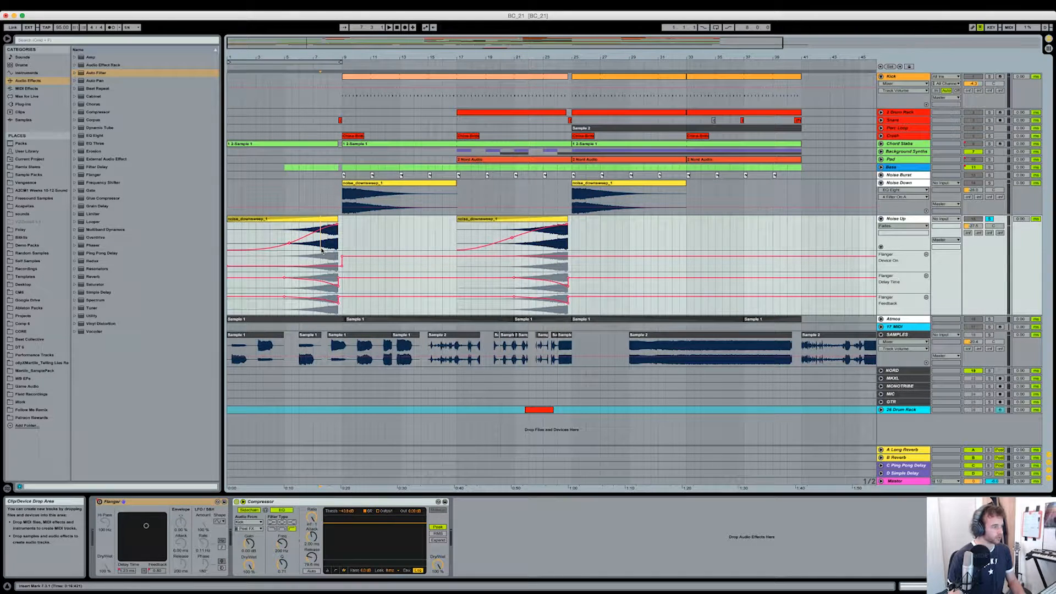
pyautogui.press('space')
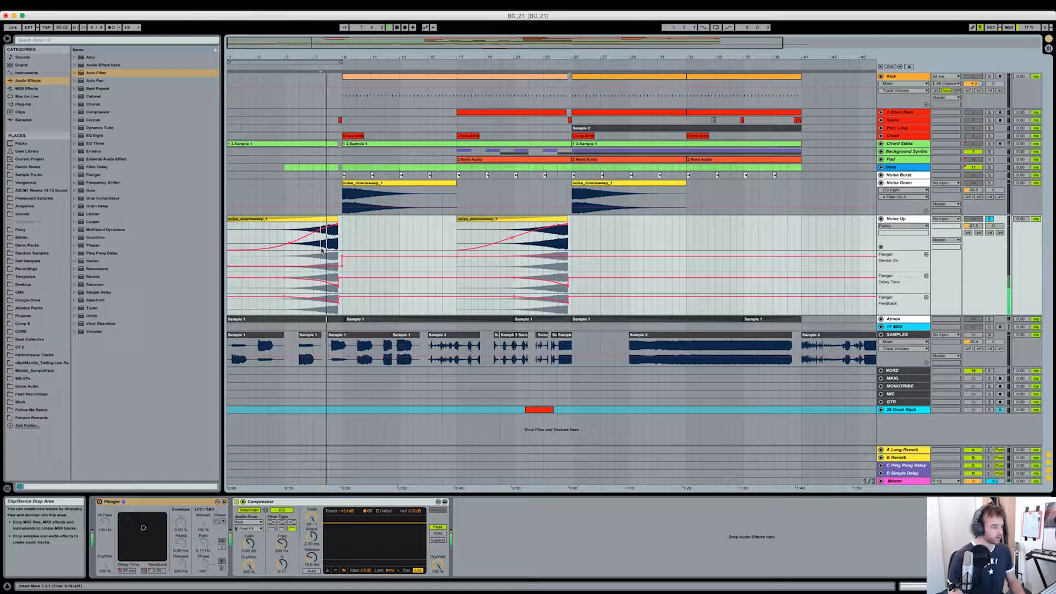
pyautogui.press('space')
pyautogui.click(543, 306)
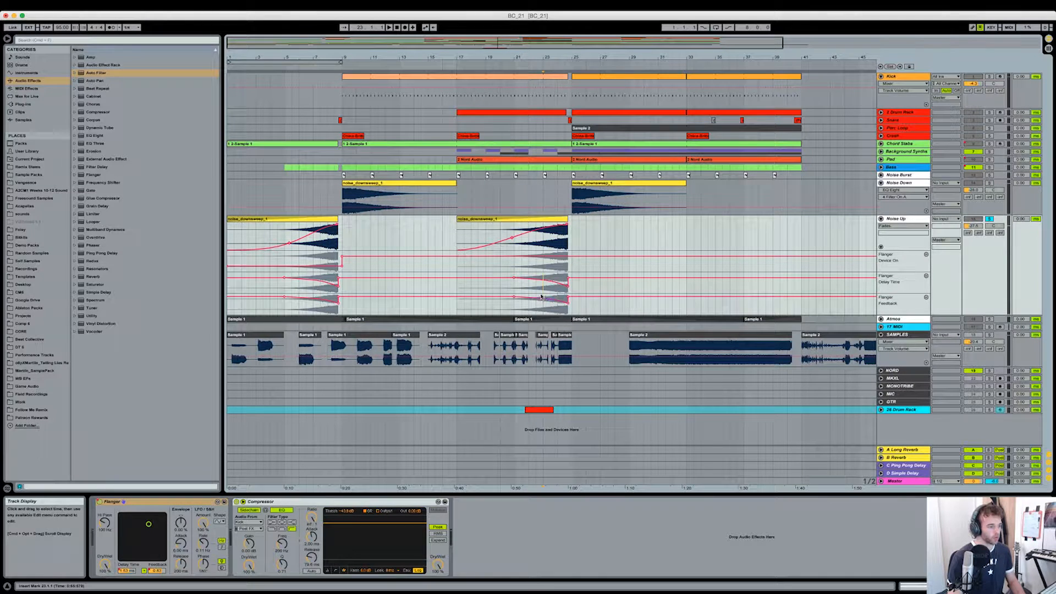
# - Audition the Noise Up riser from bar 23 and the soloed Noise Down downsweep at bar 25, and unsolo Noise Down
pyautogui.press('space')
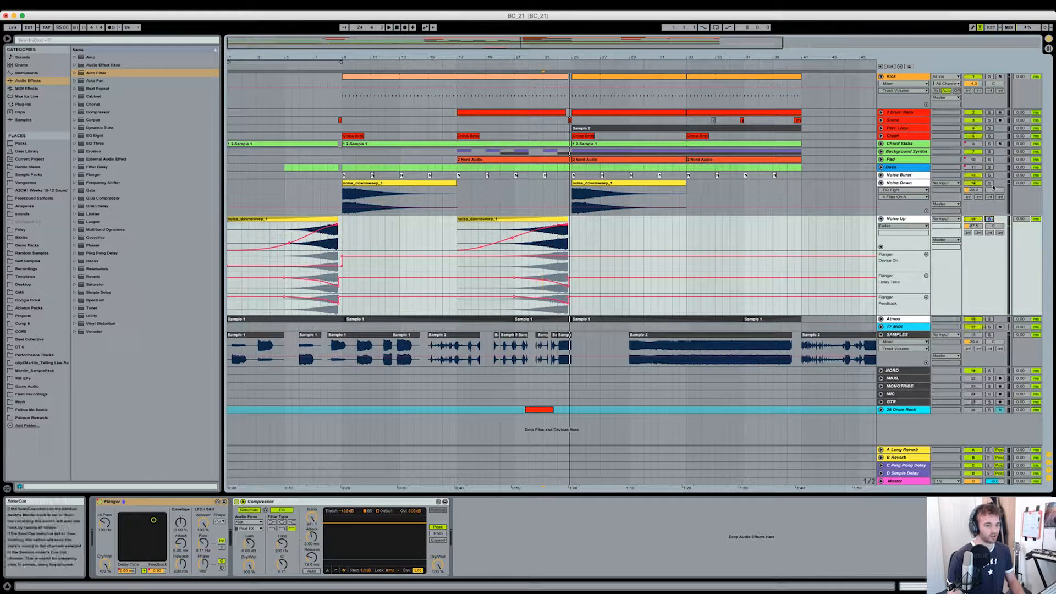
pyautogui.click(658, 188)
pyautogui.press('space')
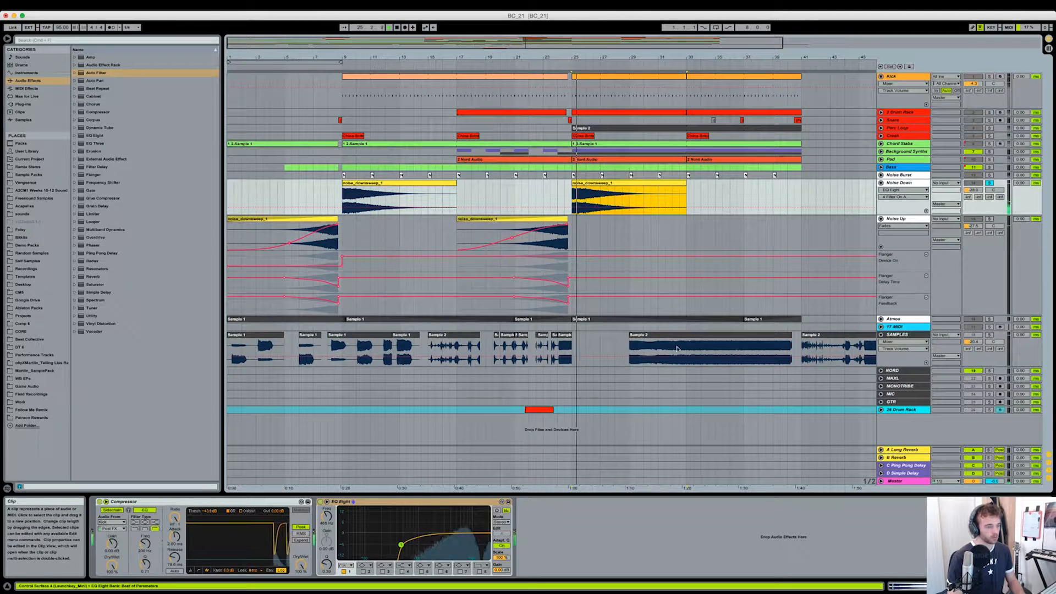
pyautogui.click(990, 183)
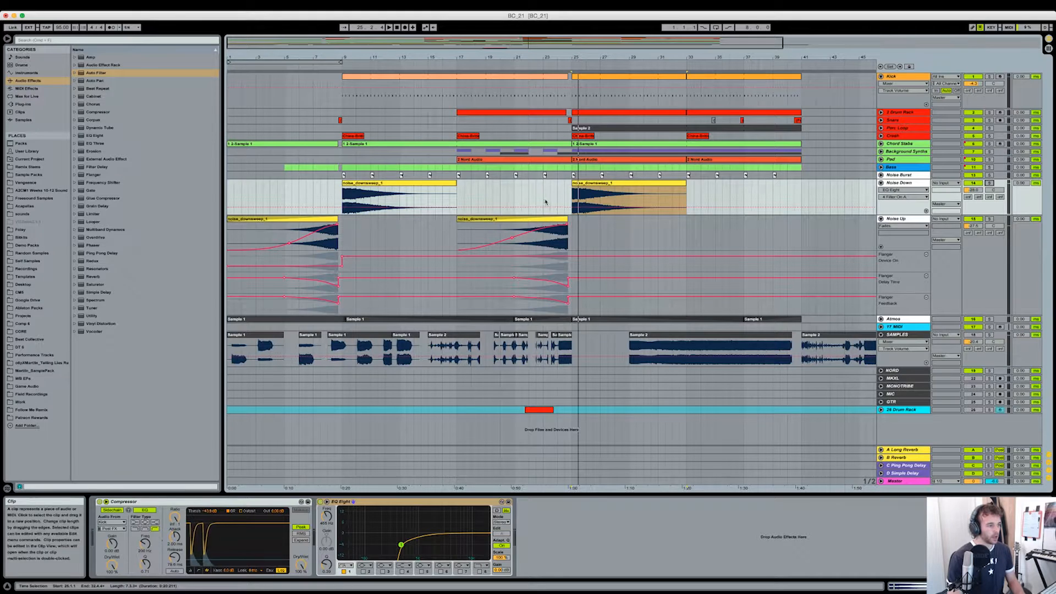
# - Unfold the Background Synths group and play the arrangement from just before bar 17 to review its filter and reverb automation
pyautogui.click(458, 199)
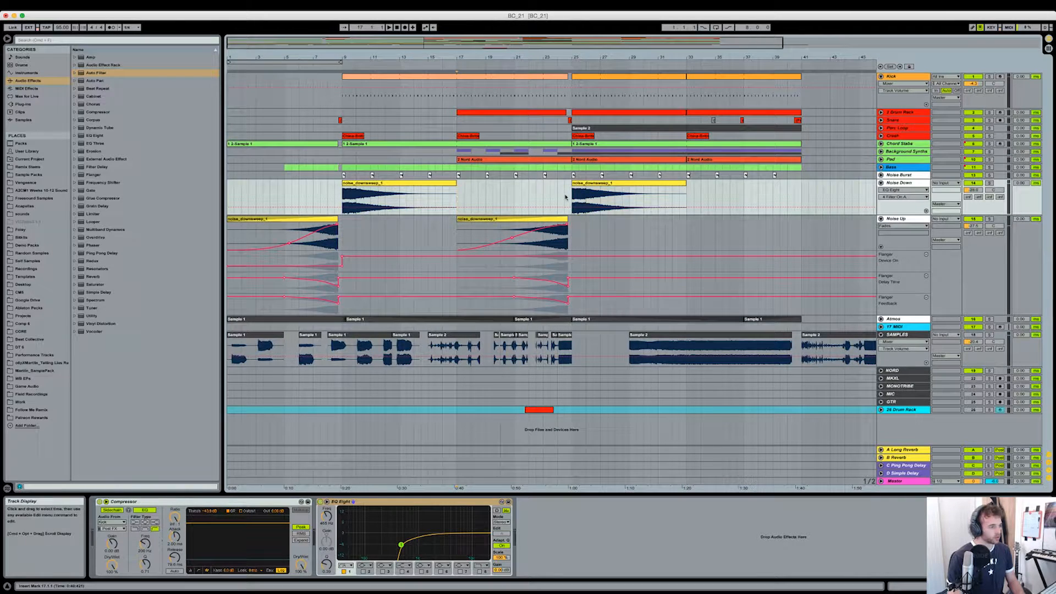
pyautogui.click(881, 151)
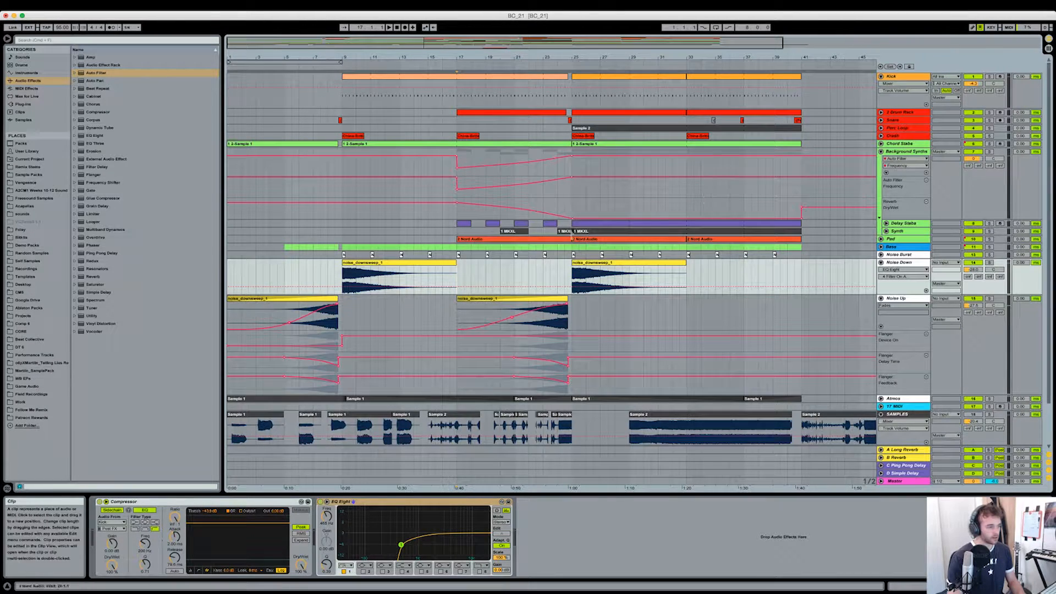
pyautogui.click(456, 232)
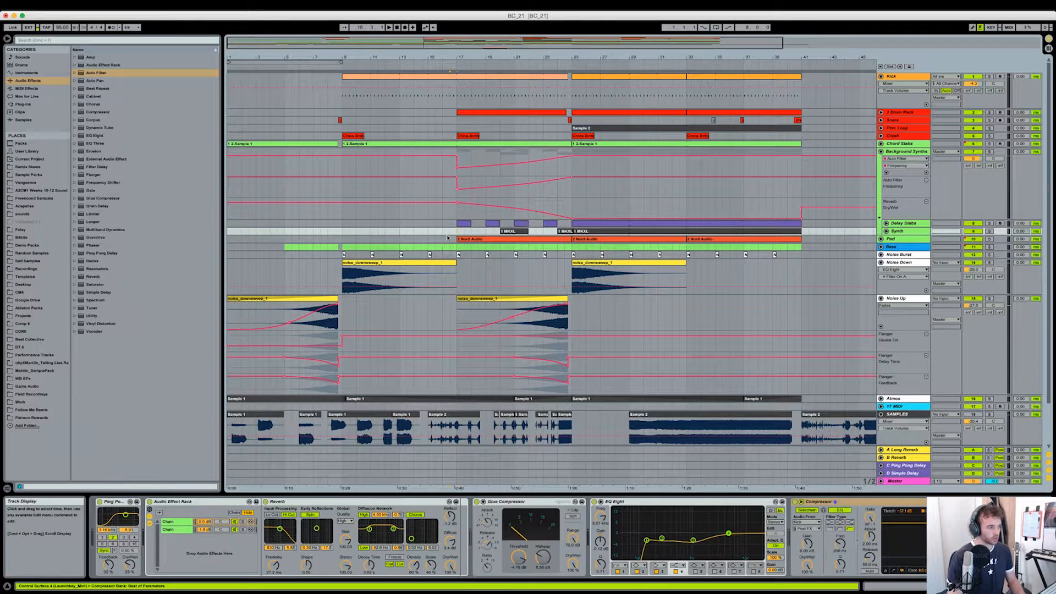
pyautogui.click(449, 239)
pyautogui.click(457, 190)
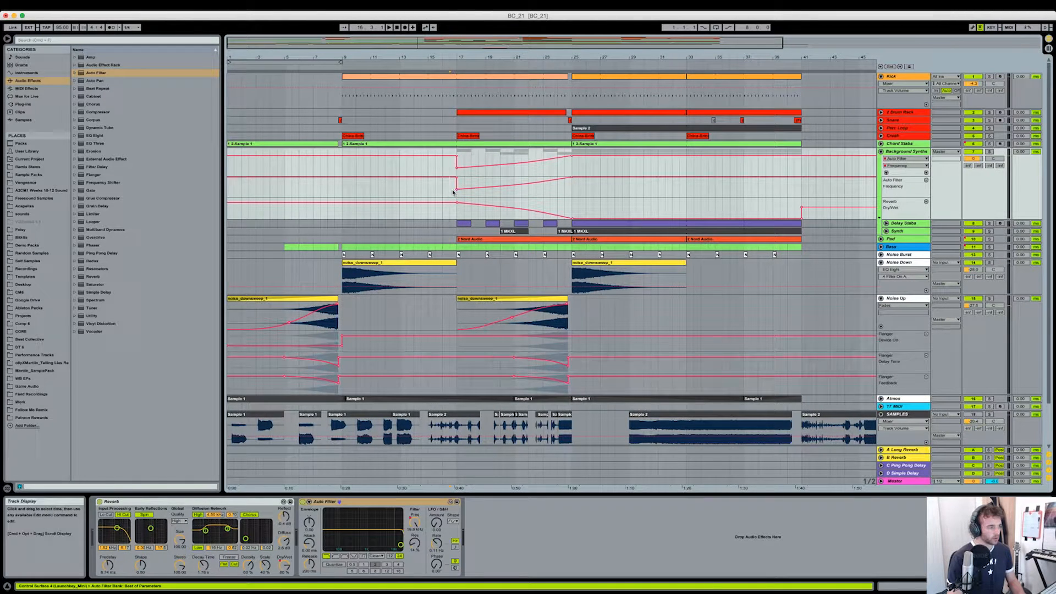
pyautogui.press('space')
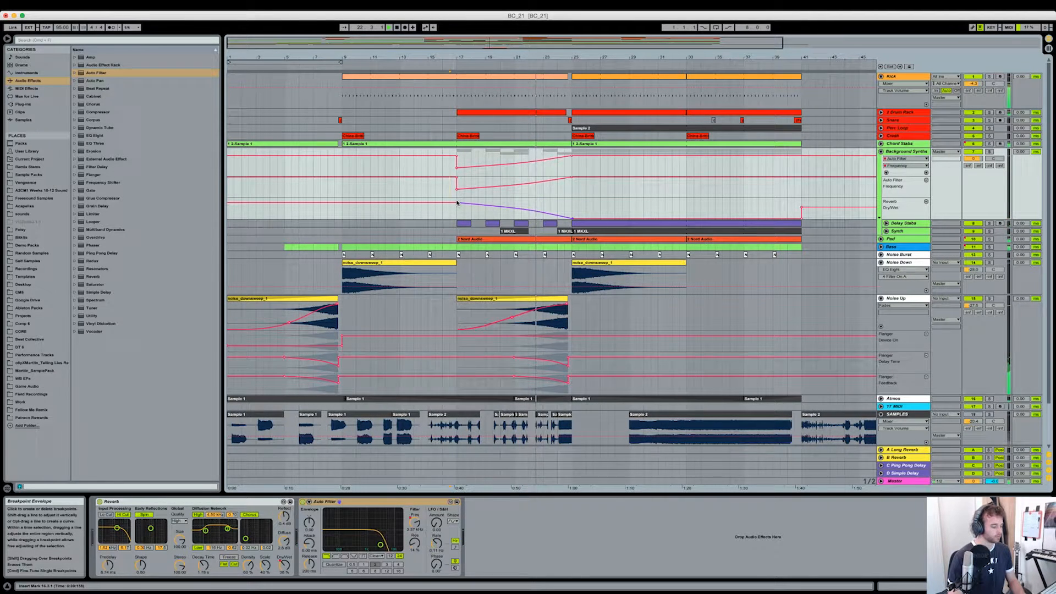
pyautogui.moveTo(457, 203)
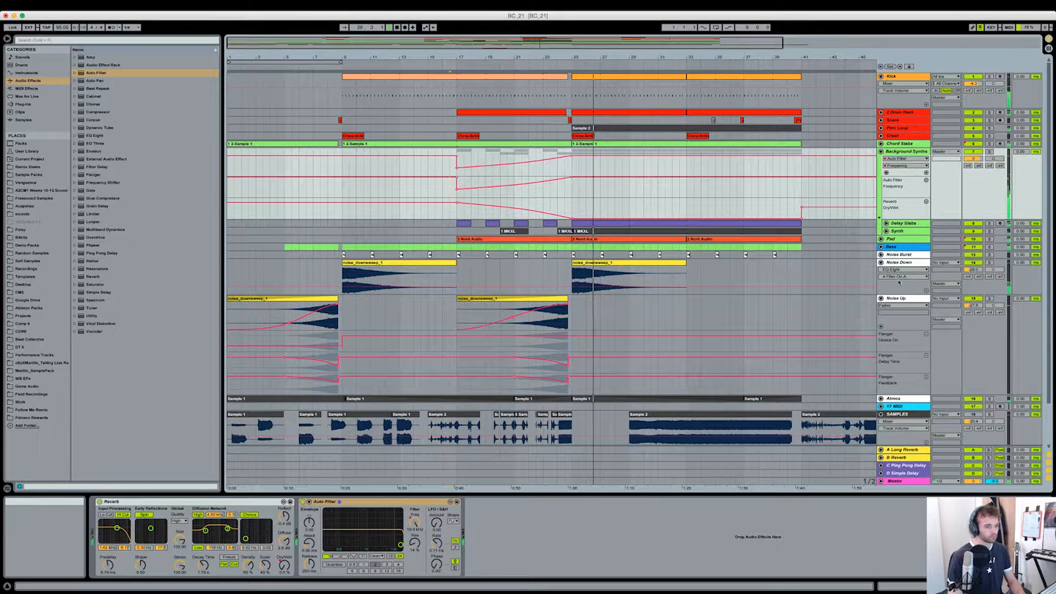
# - Fold the Noise Down and Noise Up tracks and play the melody section from bar 24
pyautogui.click(881, 262)
pyautogui.click(881, 270)
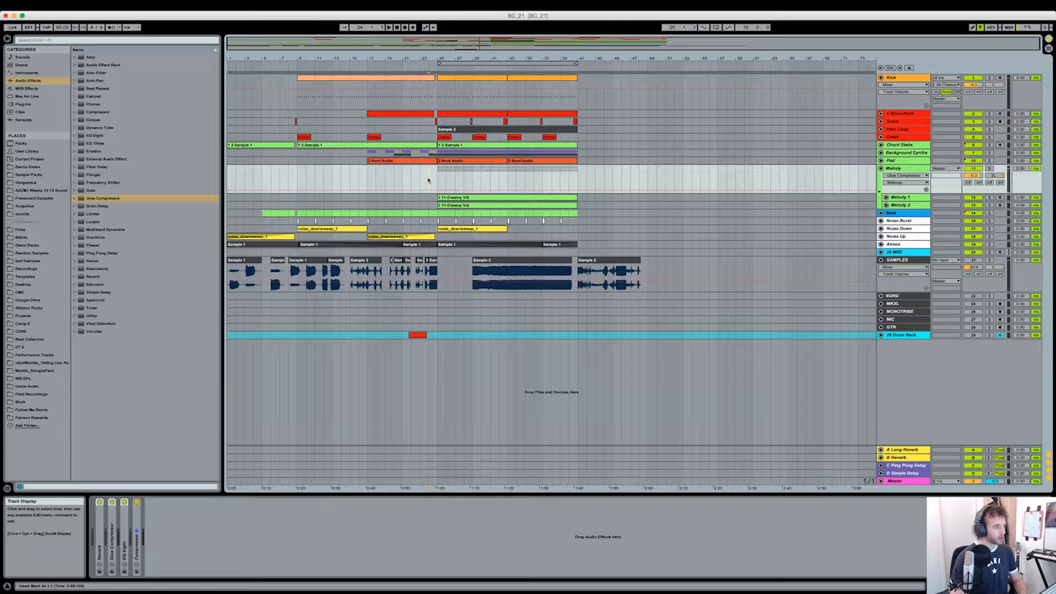
pyautogui.press('space')
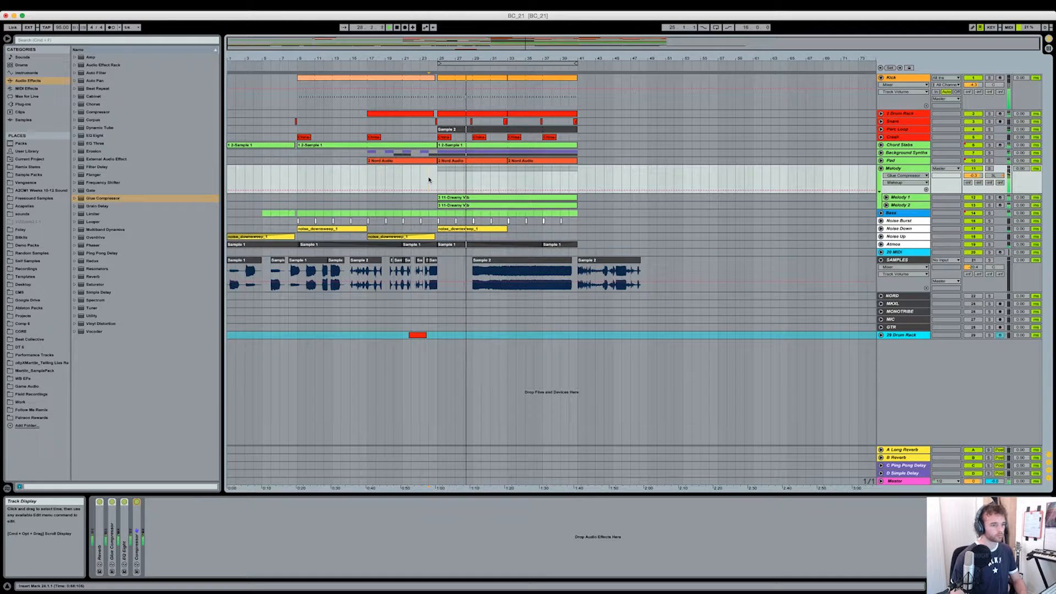
# - Open the Melody 2 clip's notes in the note editor and crop the clip
pyautogui.doubleClick(548, 206)
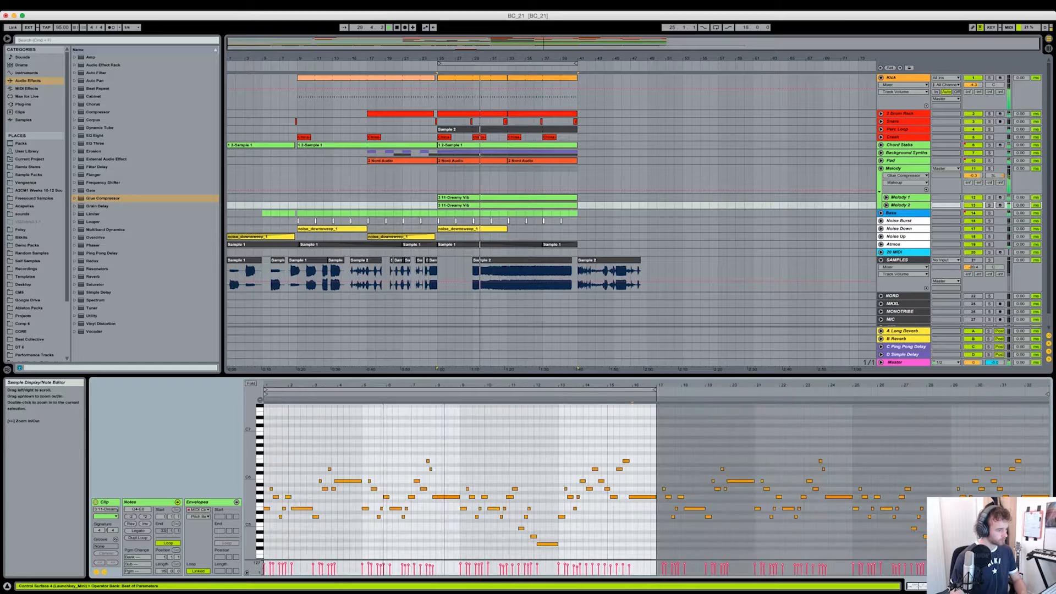
pyautogui.moveTo(452, 384); pyautogui.dragTo(545, 427)
pyautogui.rightClick(544, 427)
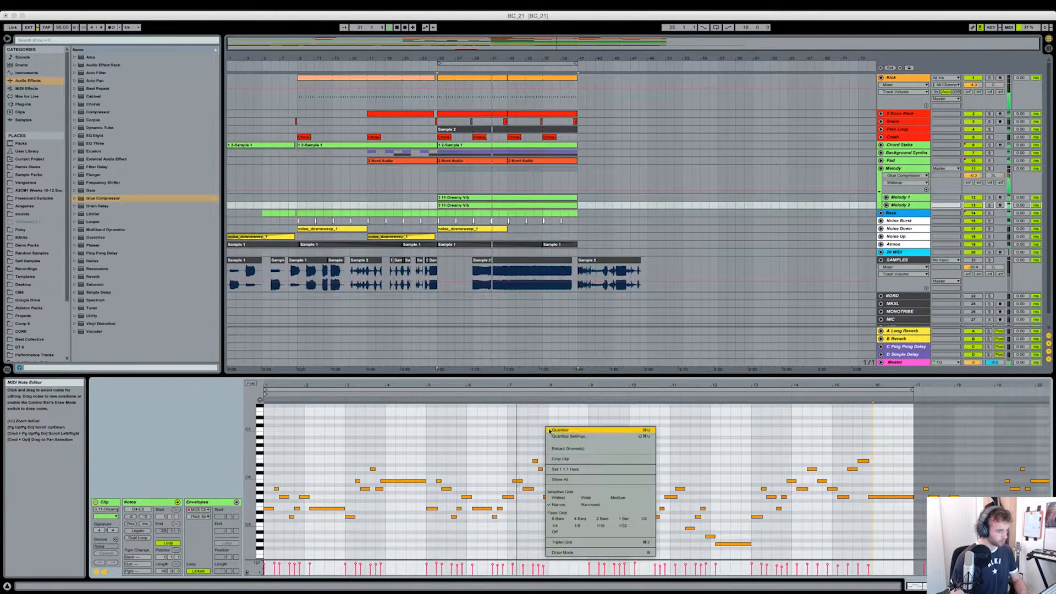
pyautogui.click(567, 459)
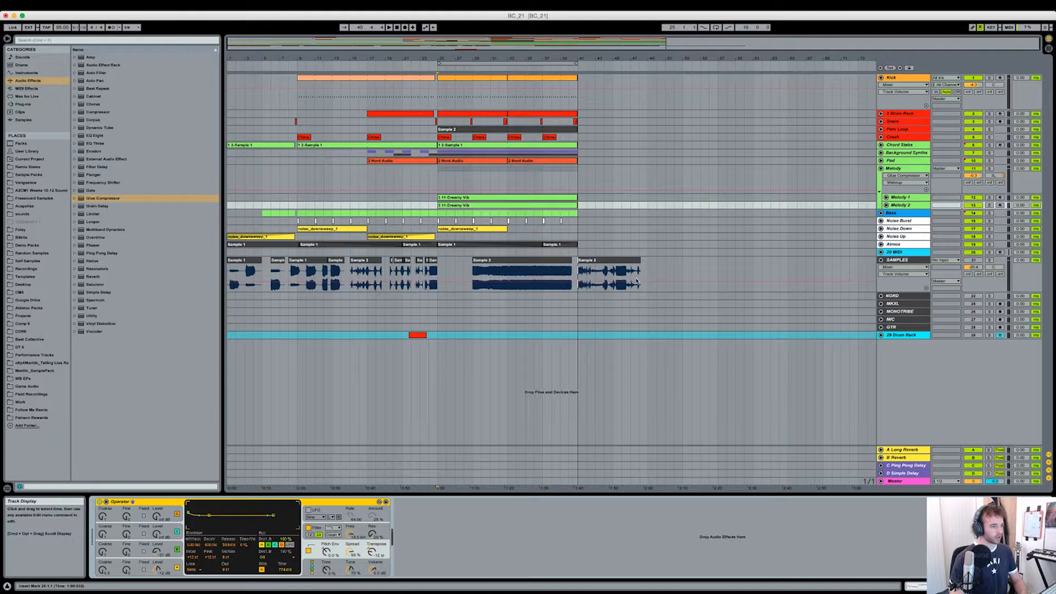
# - Select the Melody group from bar 25 to bar 41 and fold the Melody 1 and Melody 2 tracks
pyautogui.moveTo(438, 178); pyautogui.dragTo(577, 178)
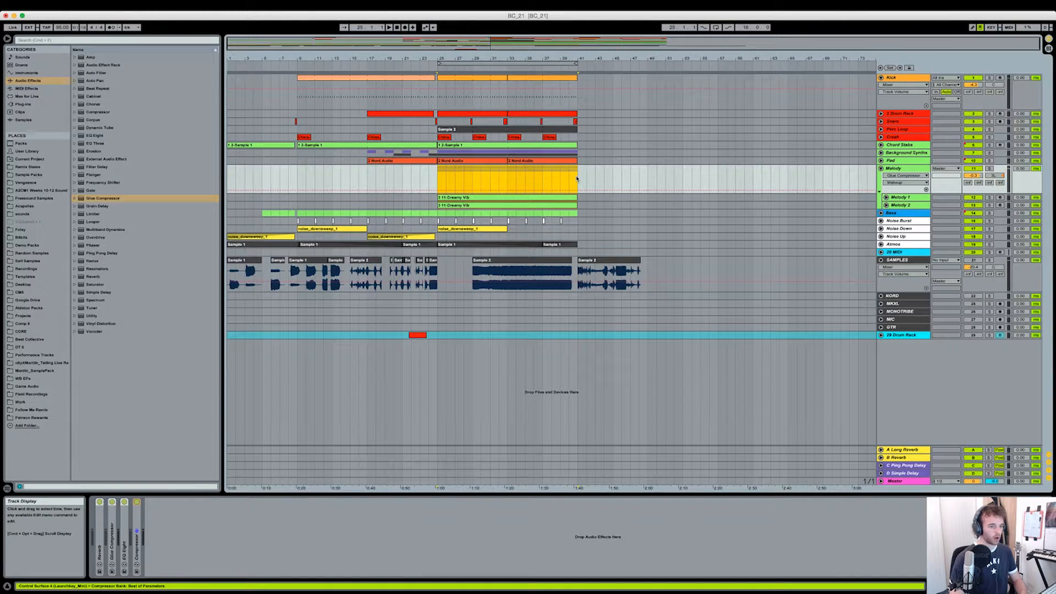
pyautogui.click(577, 179)
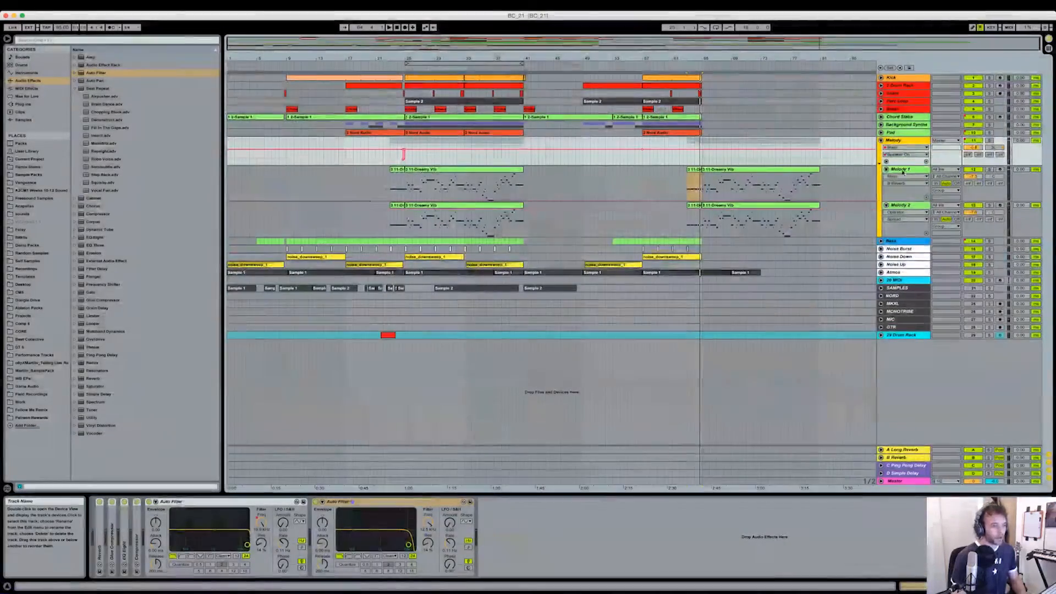
pyautogui.click(886, 169)
pyautogui.click(886, 177)
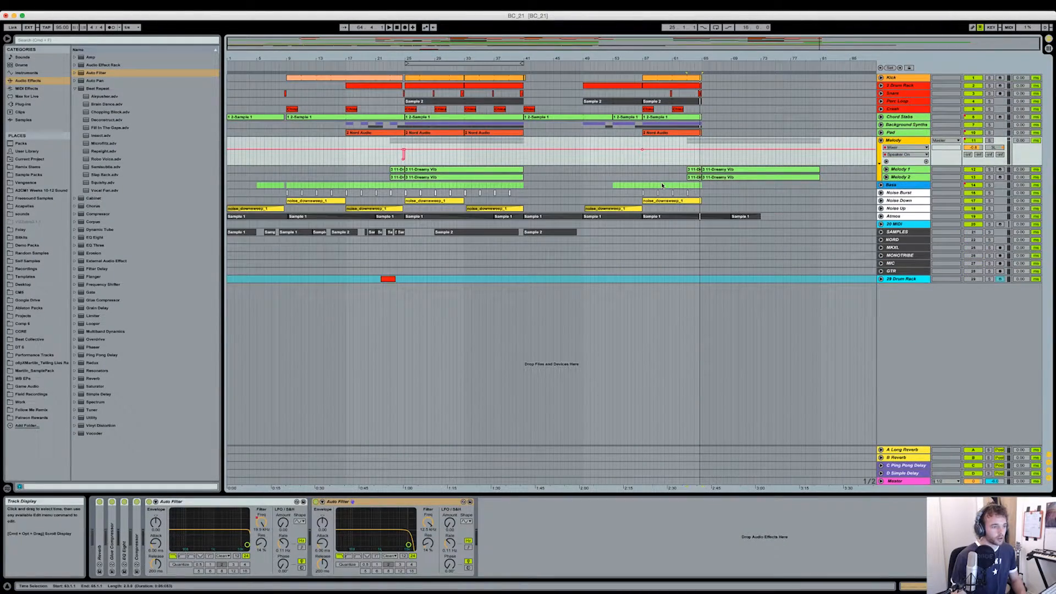
# - Select the Melody group's empty stretch from bar 41 to bar 57, play the breakdown from bar 41, and select the Background Synths track
pyautogui.click(550, 172)
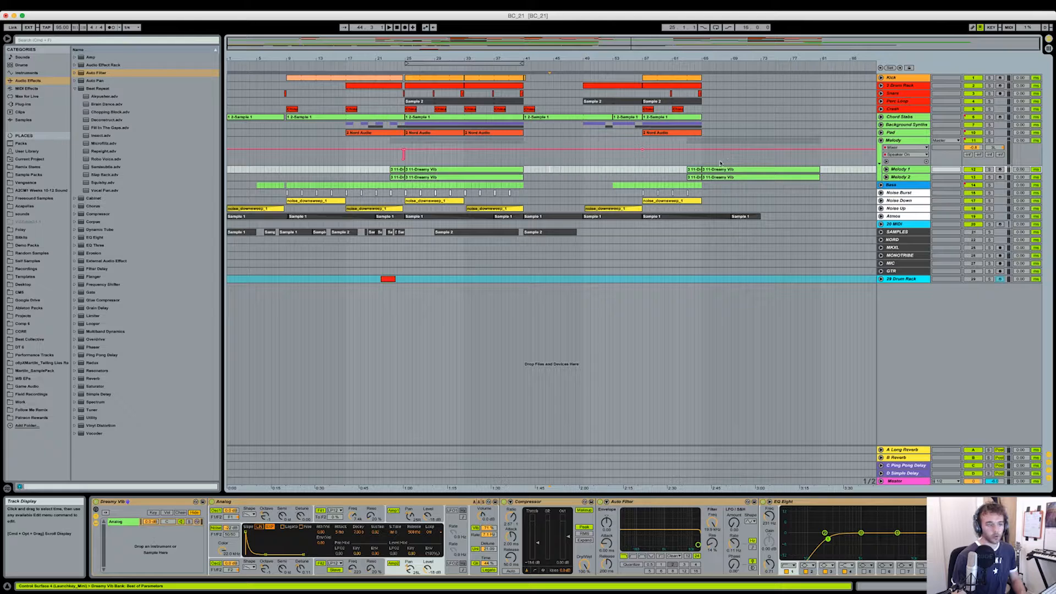
pyautogui.moveTo(642, 58); pyautogui.dragTo(643, 70)
pyautogui.click(505, 161)
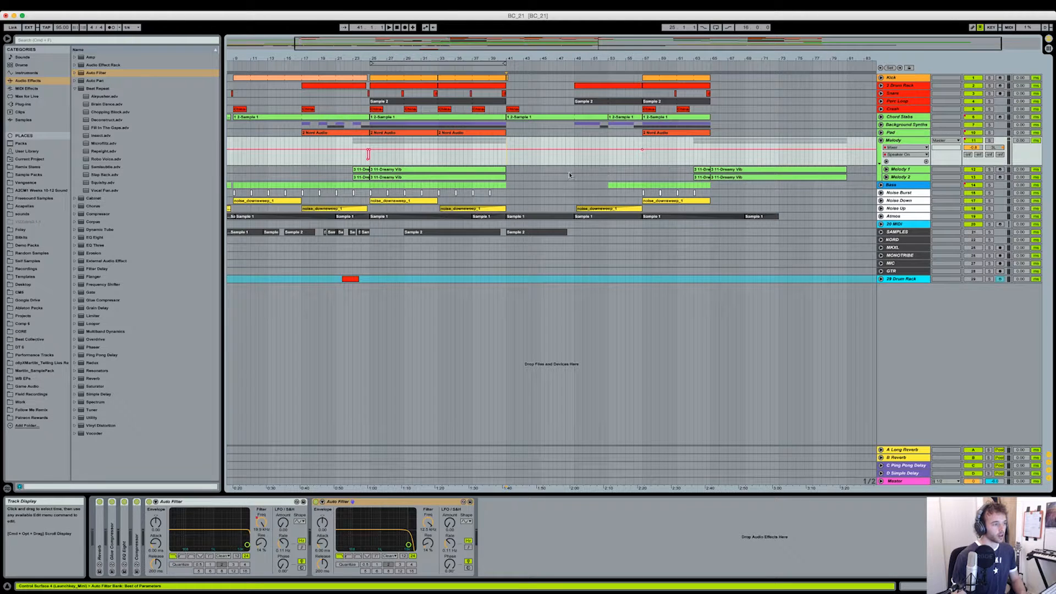
pyautogui.moveTo(505, 164); pyautogui.dragTo(634, 163)
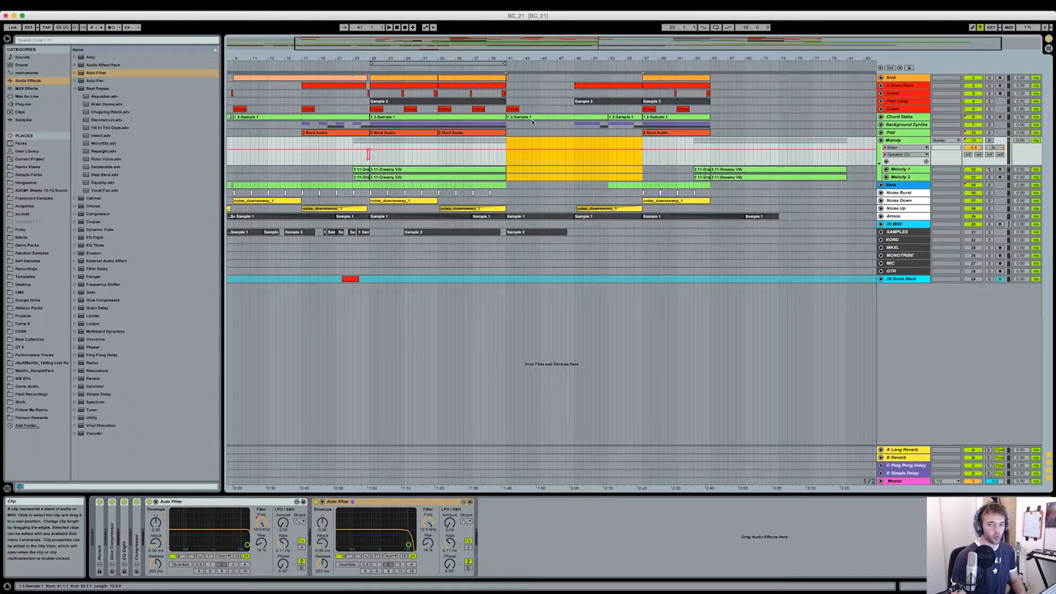
pyautogui.press('space')
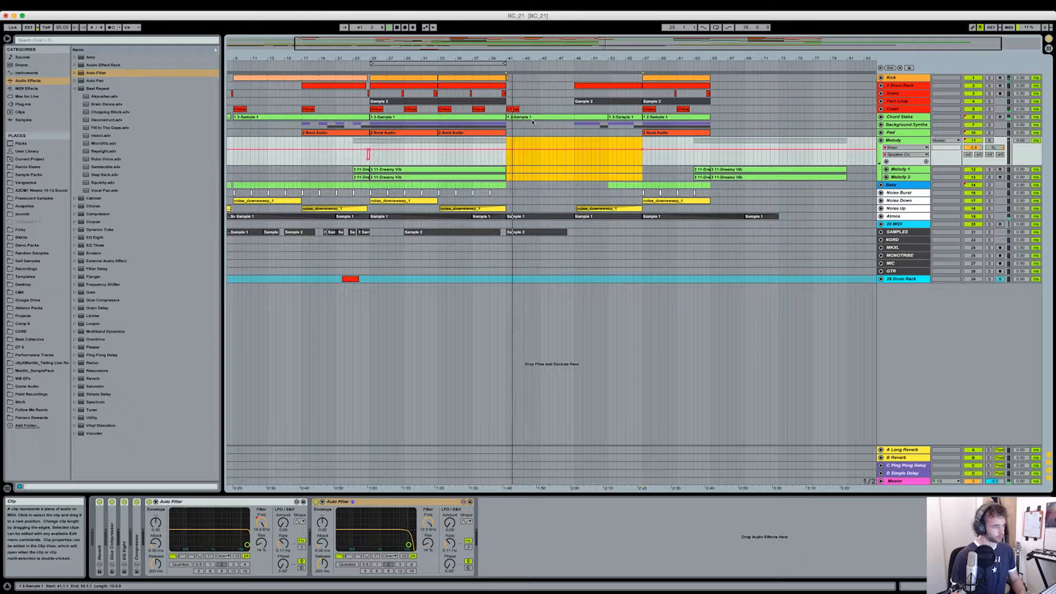
pyautogui.click(533, 124)
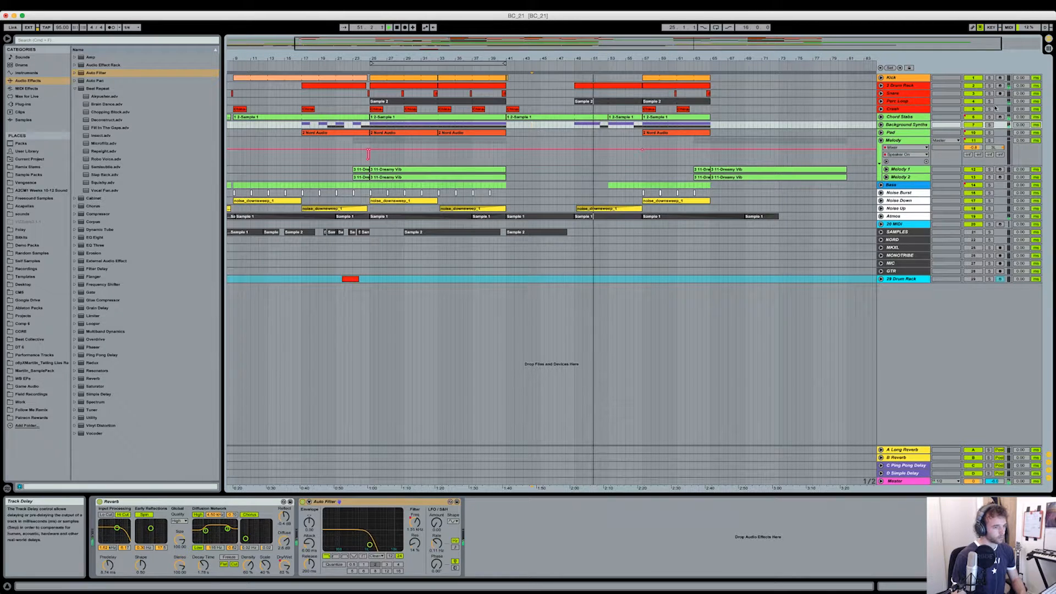
# - Unfold the Perc Loop track to view its delay automation during playback, fold it again, and stop playback
pyautogui.click(893, 103)
pyautogui.click(880, 101)
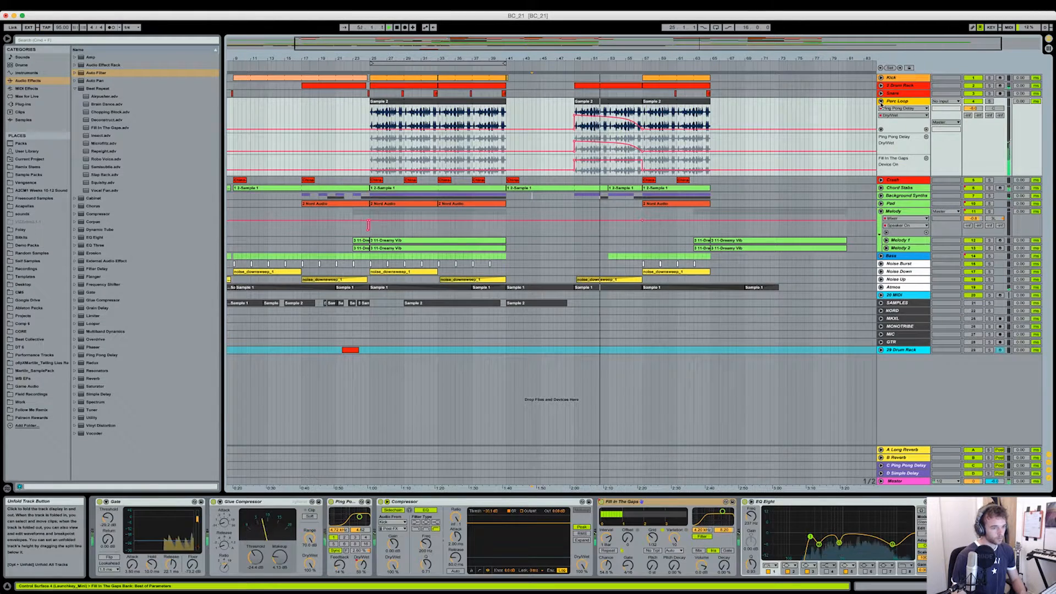
pyautogui.click(880, 101)
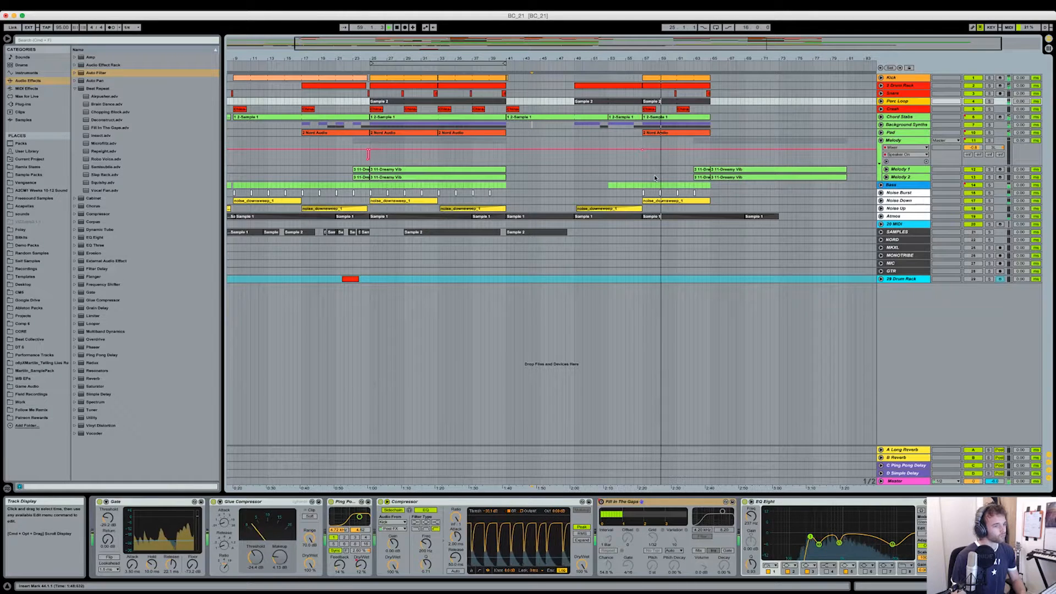
pyautogui.press('space')
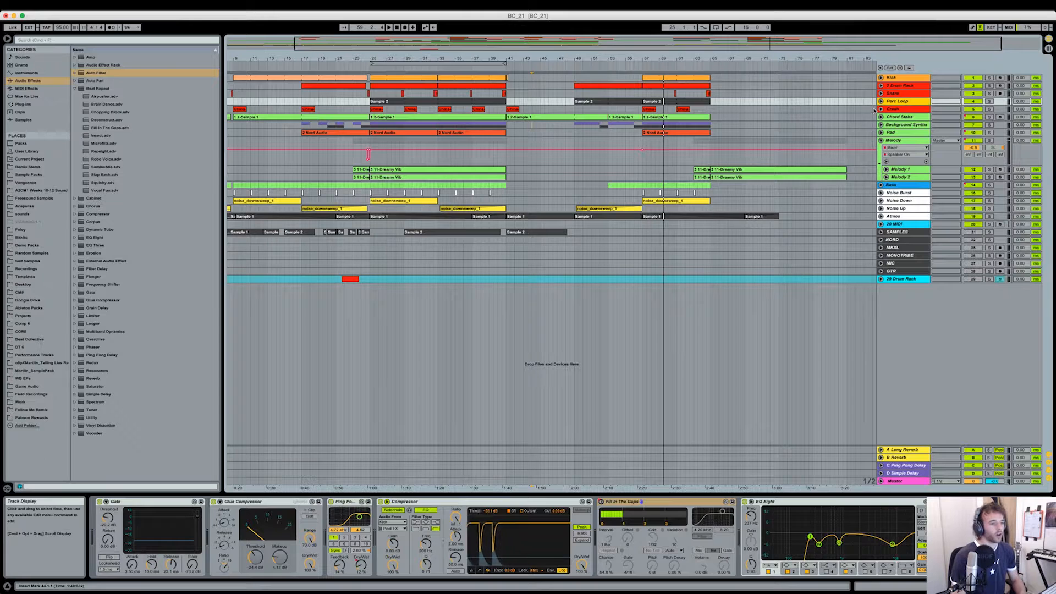
# - Unfold the red Drum Rack track and inspect the Auto Filter frequency automation over its clip from bar 49 to bar 57
pyautogui.click(880, 86)
pyautogui.click(900, 86)
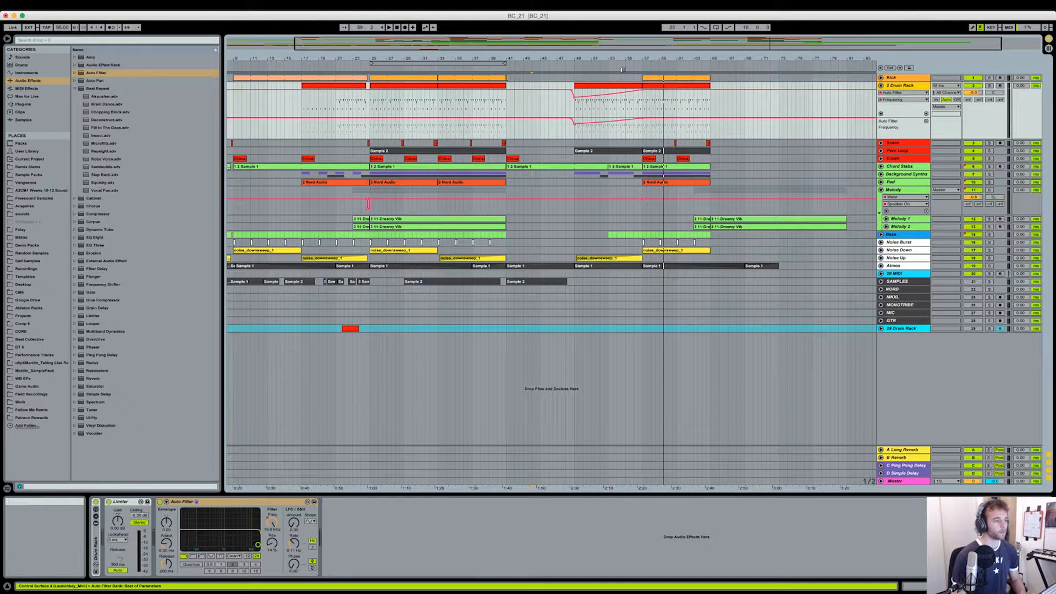
pyautogui.scroll(3, 626, 341)
pyautogui.click(426, 92)
pyautogui.click(425, 85)
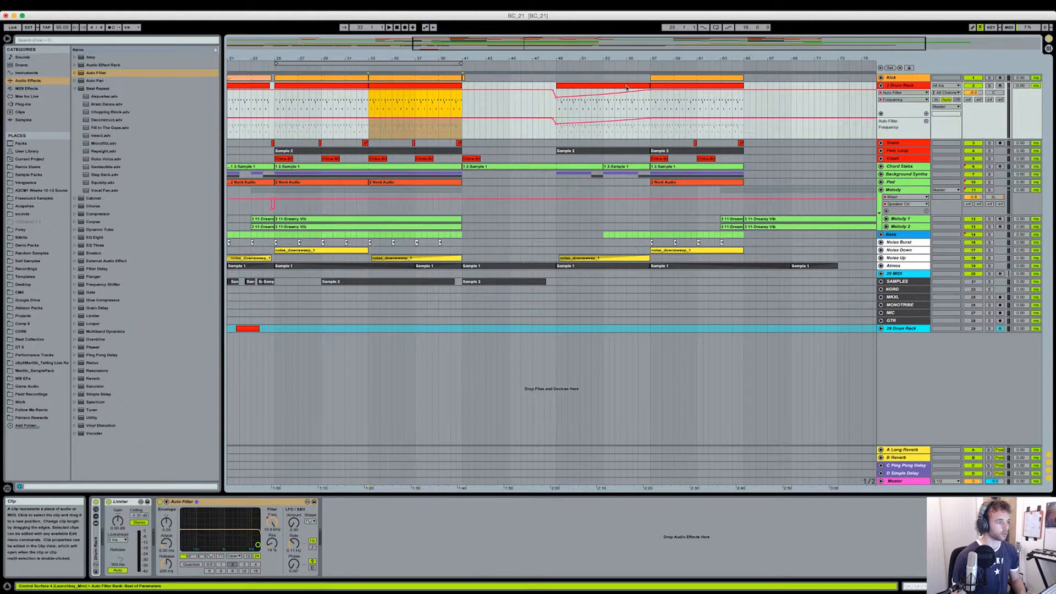
pyautogui.click(602, 86)
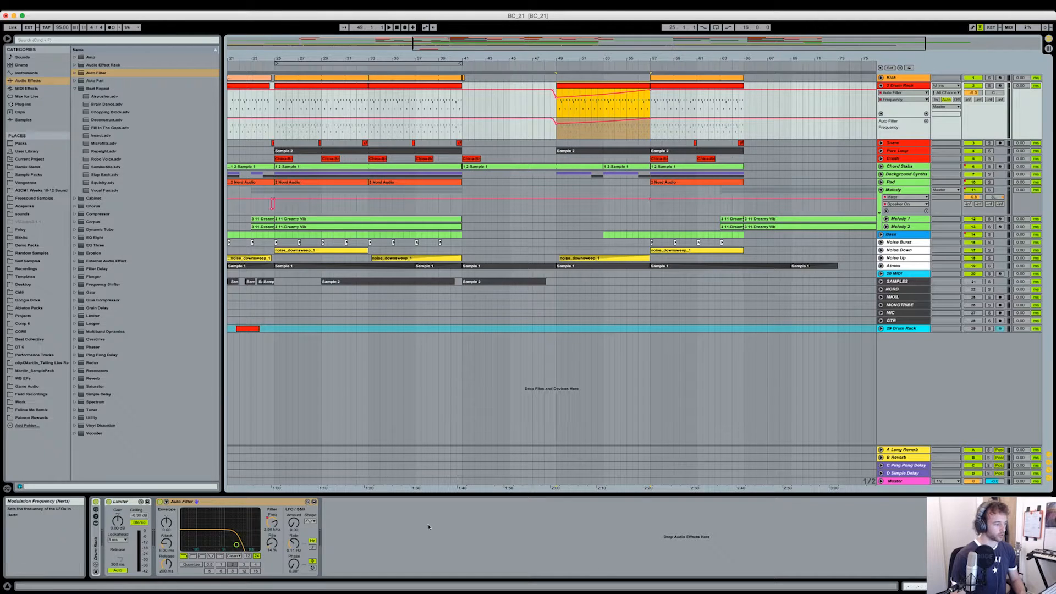
pyautogui.click(557, 133)
# - Unfold and solo the Perc Loop track, and audition its Sample 2 clip with delay automation from bar 49
pyautogui.click(880, 151)
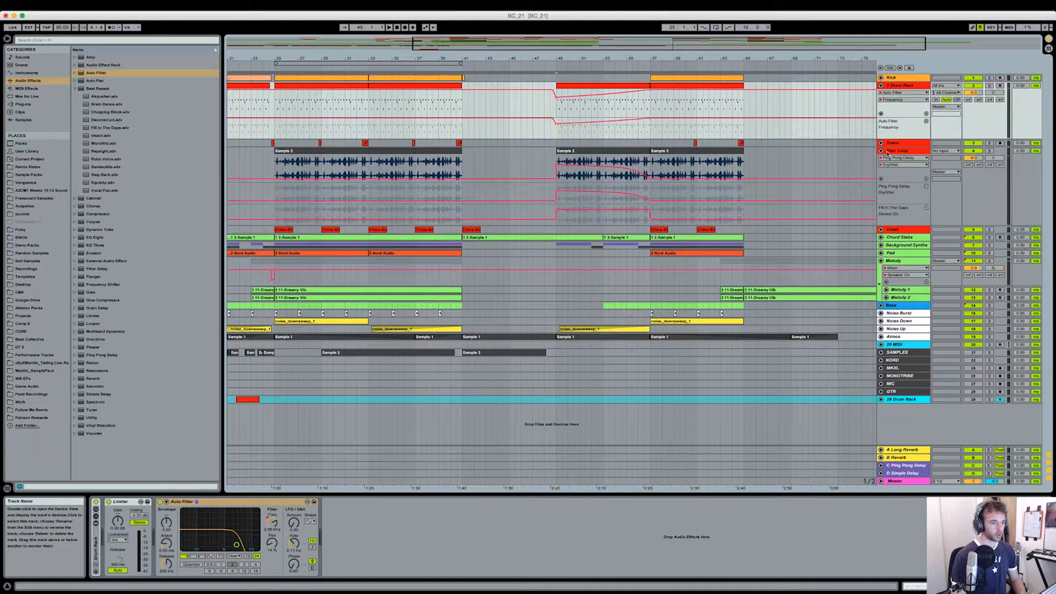
pyautogui.click(897, 150)
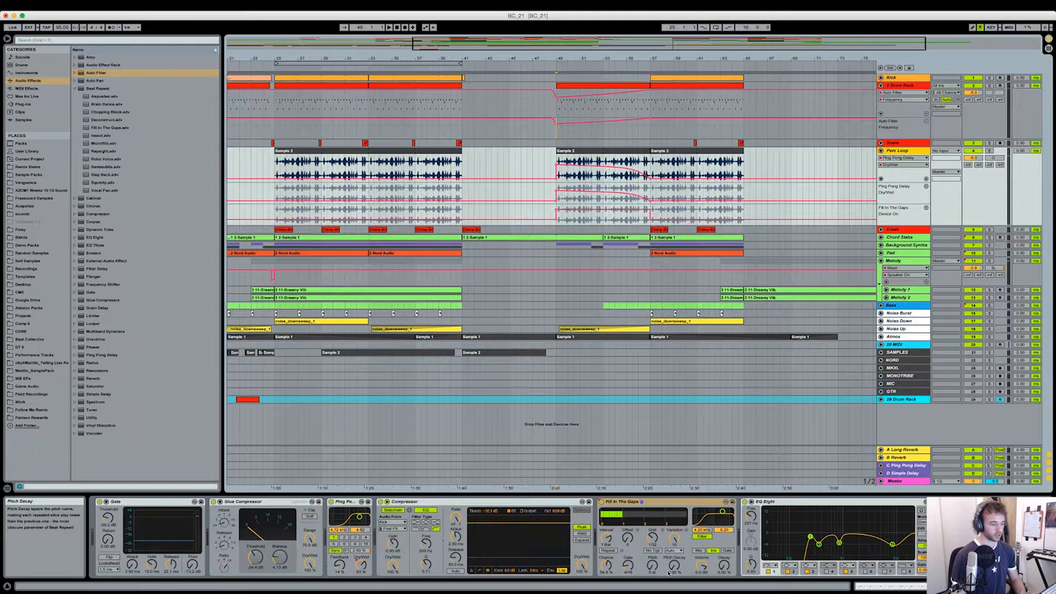
pyautogui.click(990, 151)
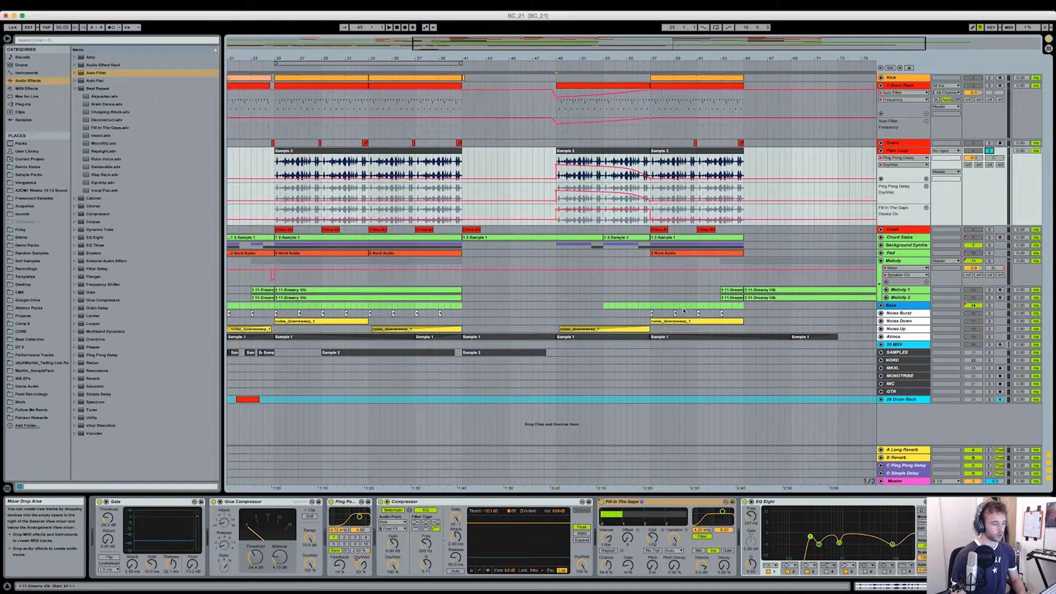
pyautogui.click(584, 219)
pyautogui.press('space')
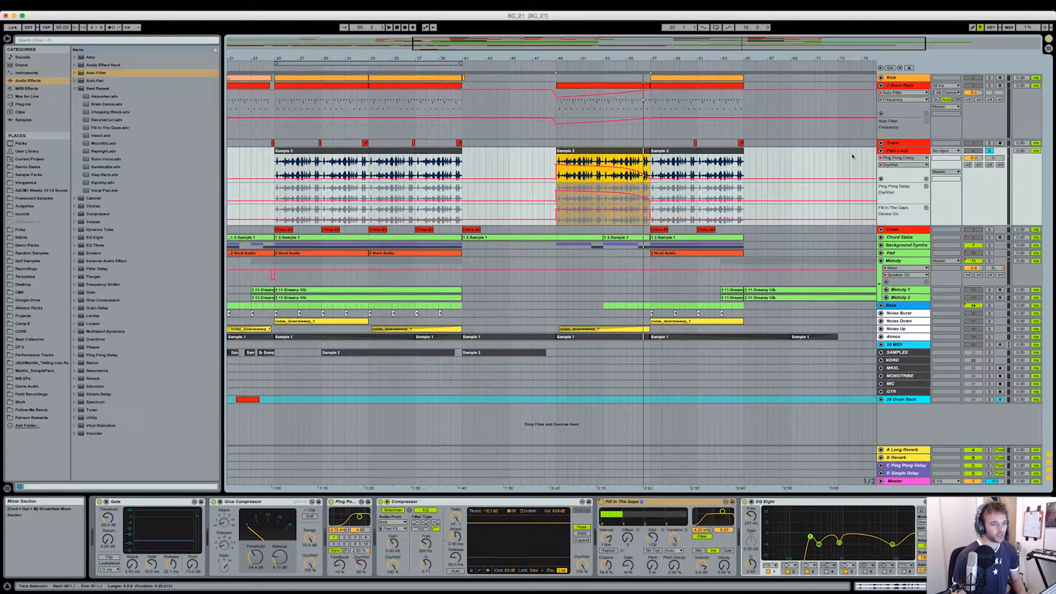
# - Fold the Drum Rack and Perc Loop tracks, and unfold the Background Synths group and the Atmos track to view their automation
pyautogui.click(880, 86)
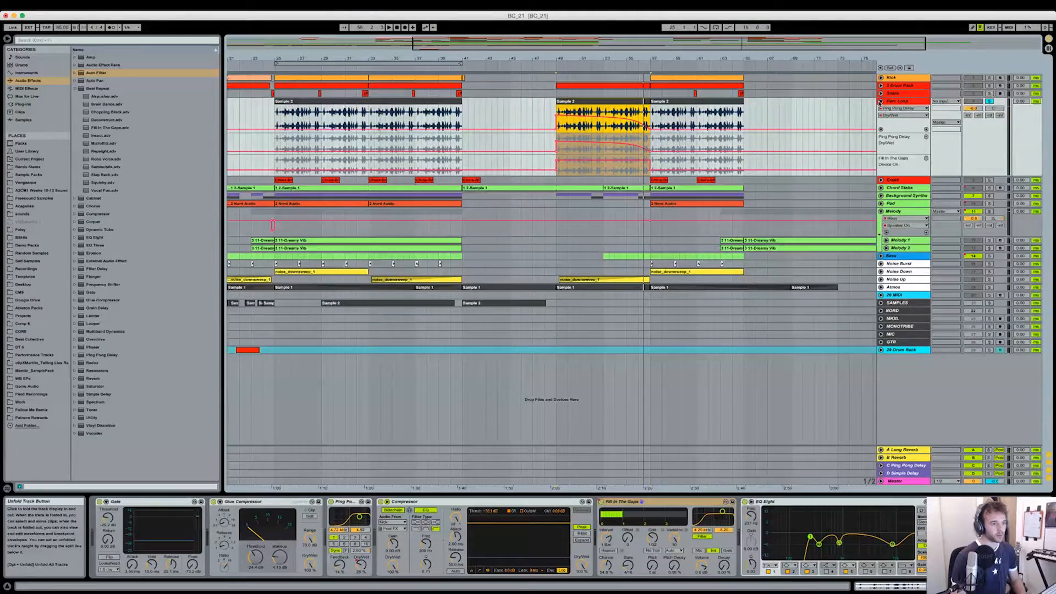
pyautogui.click(879, 101)
pyautogui.click(880, 124)
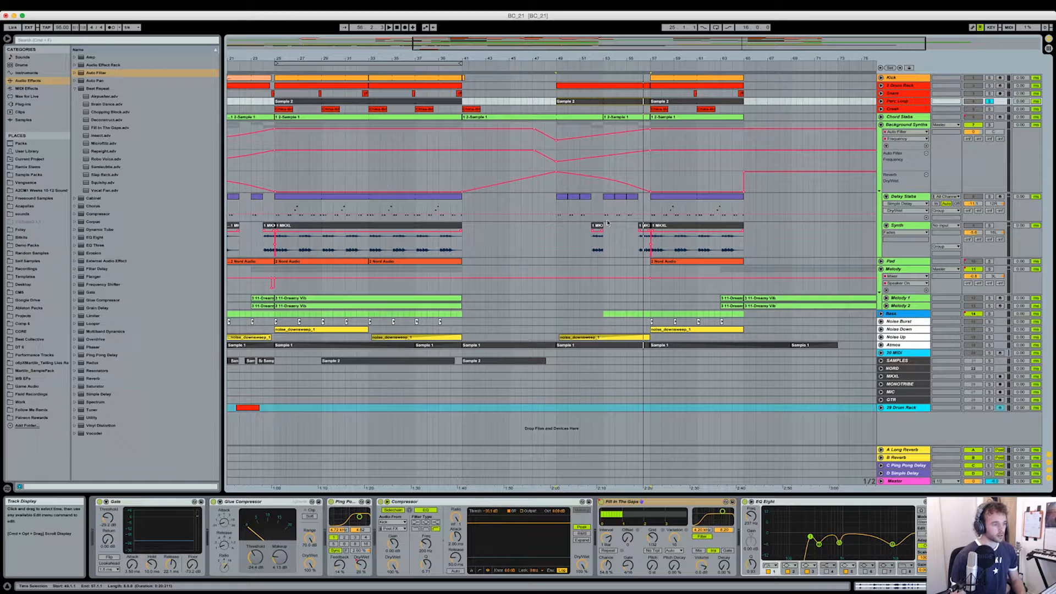
pyautogui.click(880, 344)
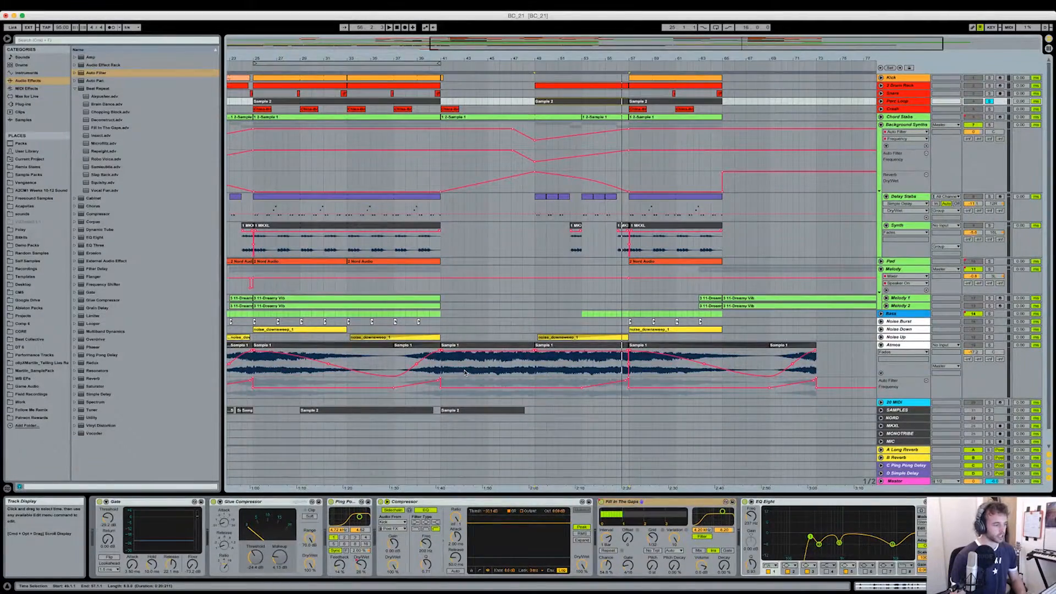
# - Trim the start of the Atmos track's Sample 1 clip slightly at bar 49, and fold the Atmos track
pyautogui.moveTo(535, 355); pyautogui.dragTo(552, 352)
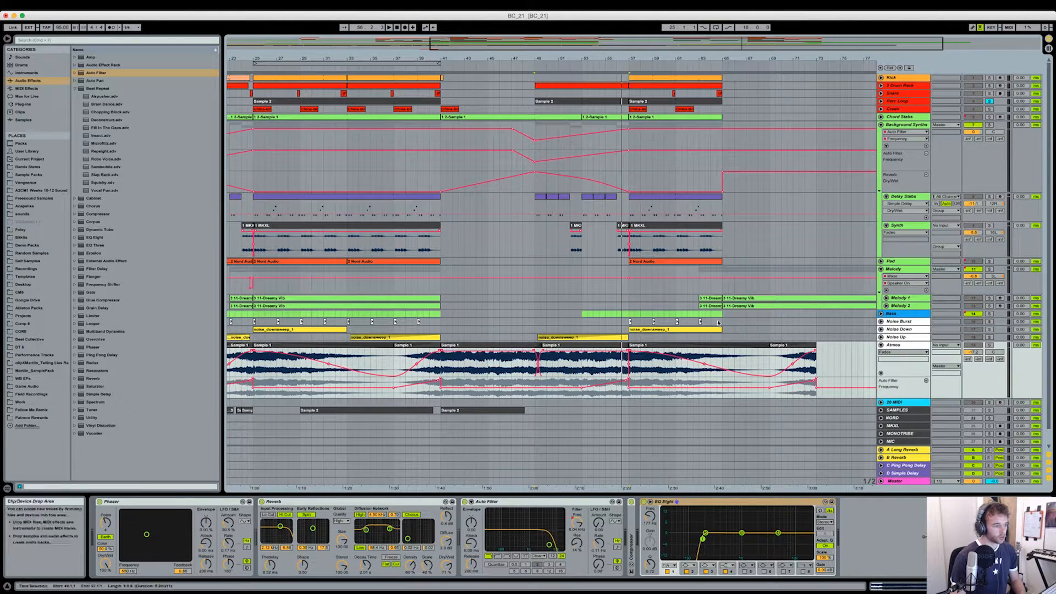
pyautogui.click(881, 345)
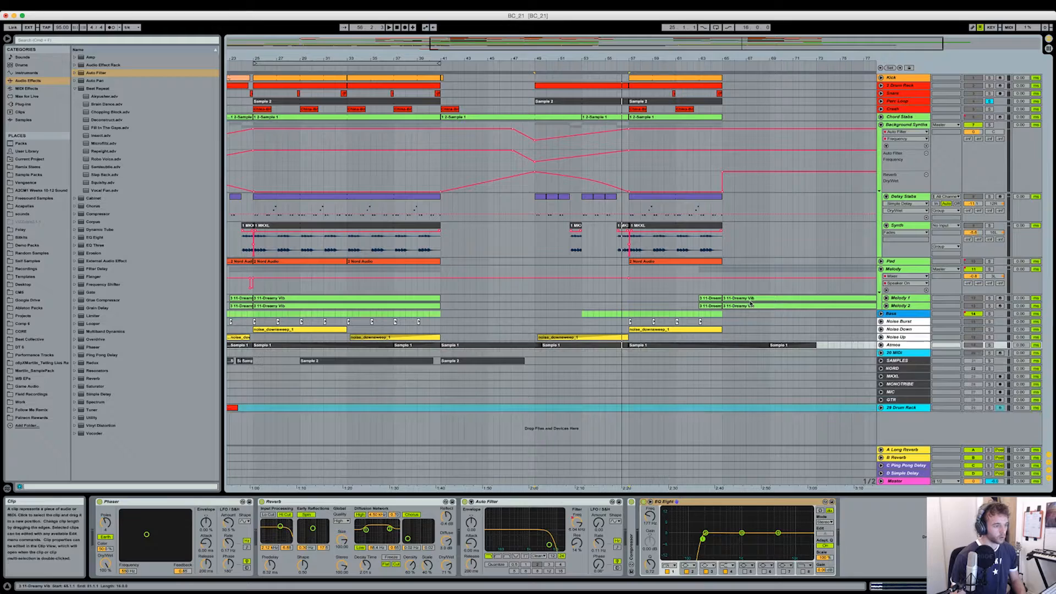
# - Unfold the Chord Stabs track and inspect its automation lanes over the Sample 1 clips from bar 53
pyautogui.click(881, 117)
pyautogui.moveTo(637, 59); pyautogui.dragTo(637, 70)
pyautogui.click(593, 117)
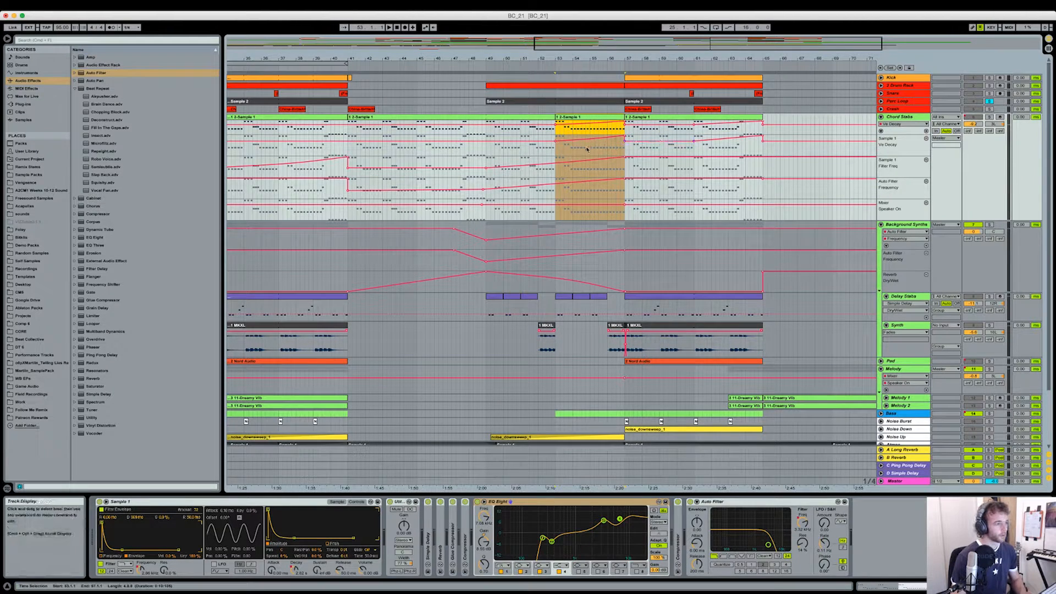
pyautogui.moveTo(643, 60); pyautogui.dragTo(643, 48)
pyautogui.click(593, 175)
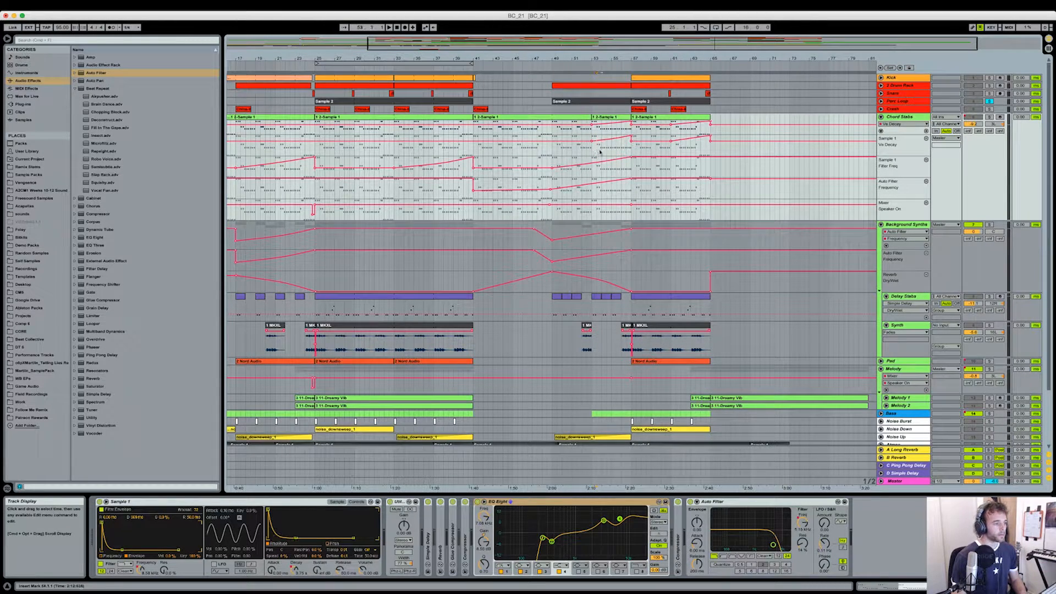
# - Audition the soloed Chord Stabs automation leading up to bar 57, stop playback, and unsolo the track
pyautogui.press('space')
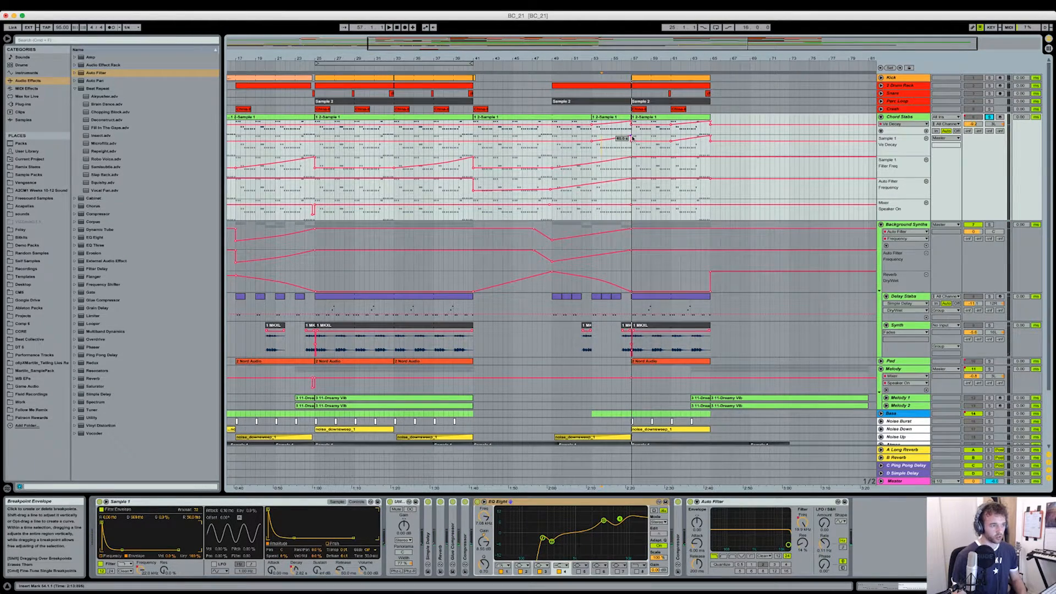
pyautogui.press('space')
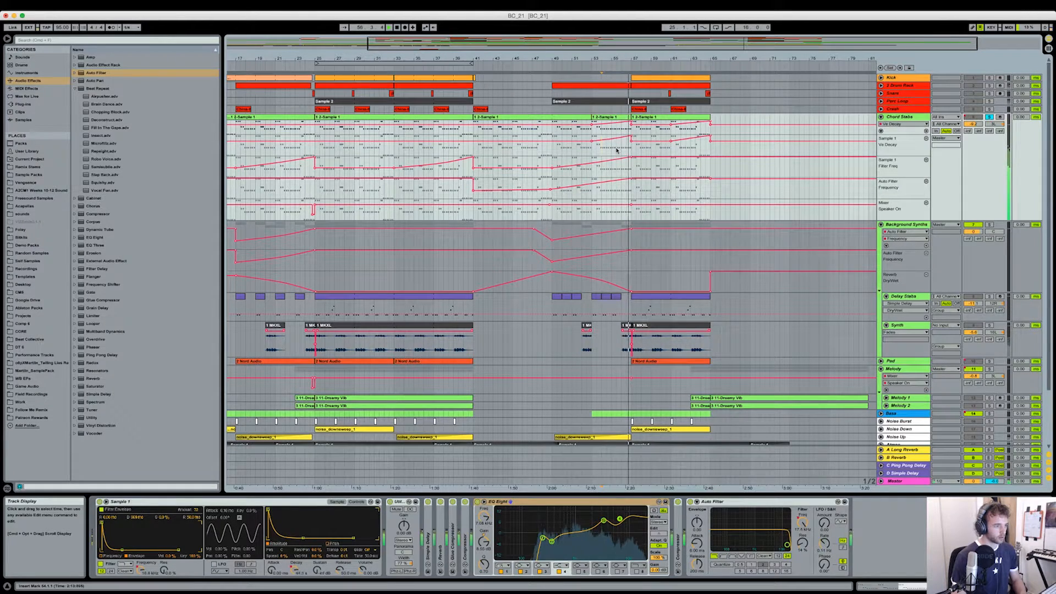
pyautogui.press('space')
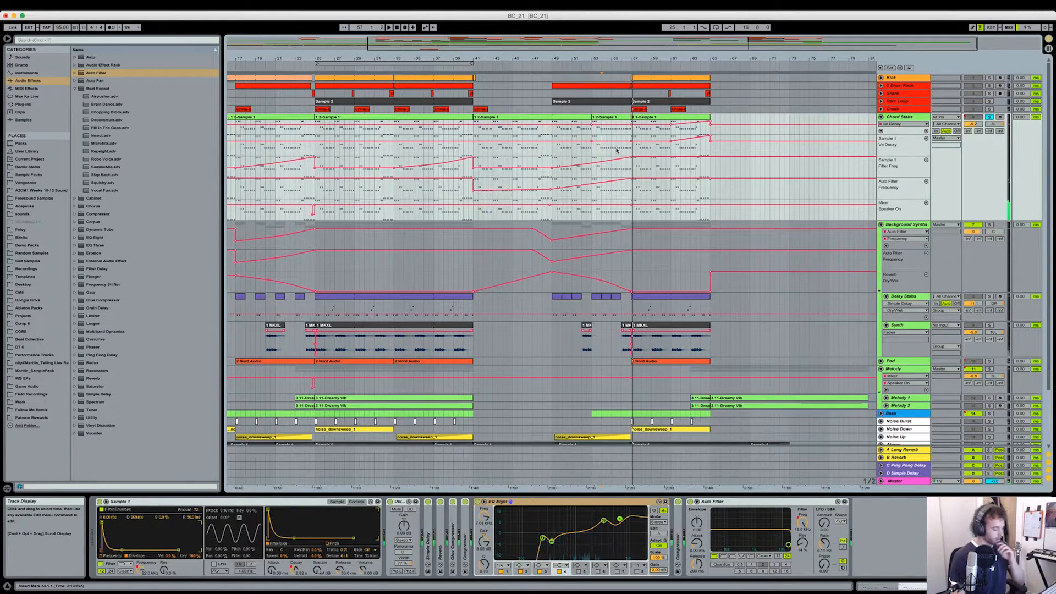
pyautogui.click(990, 117)
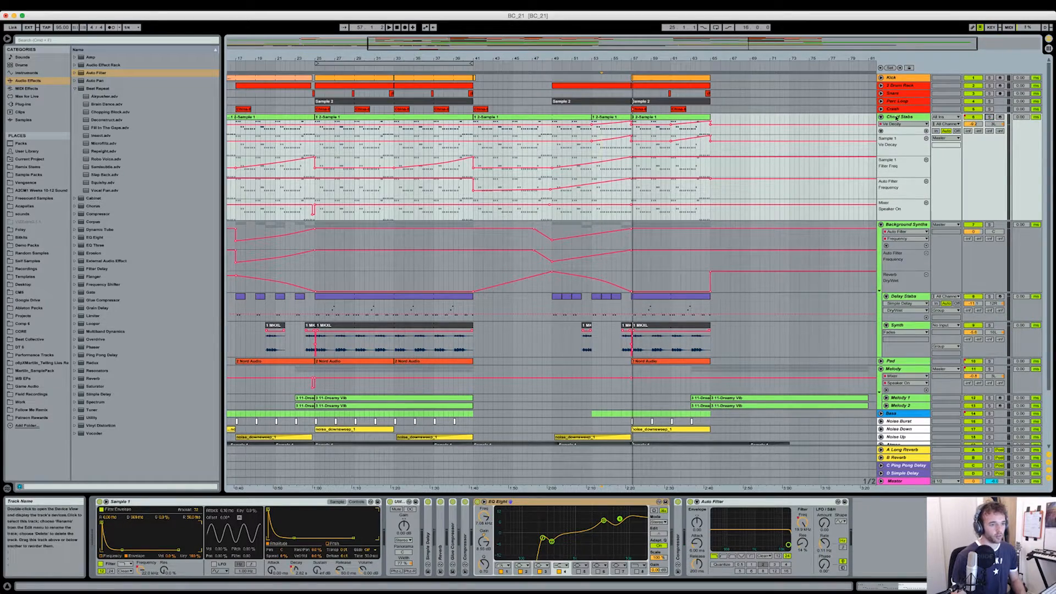
# - Inspect the Chord Stabs Ve Decay automation from bar 57 and the Filter Freq automation between bars 25 and 41
pyautogui.click(882, 118)
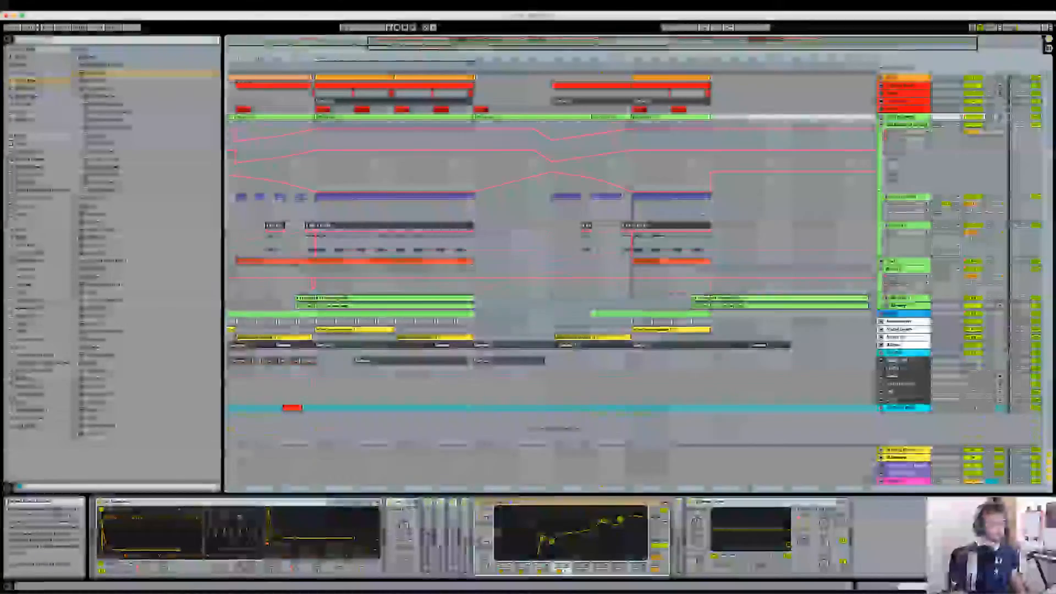
pyautogui.click(880, 117)
pyautogui.moveTo(632, 153); pyautogui.dragTo(664, 153)
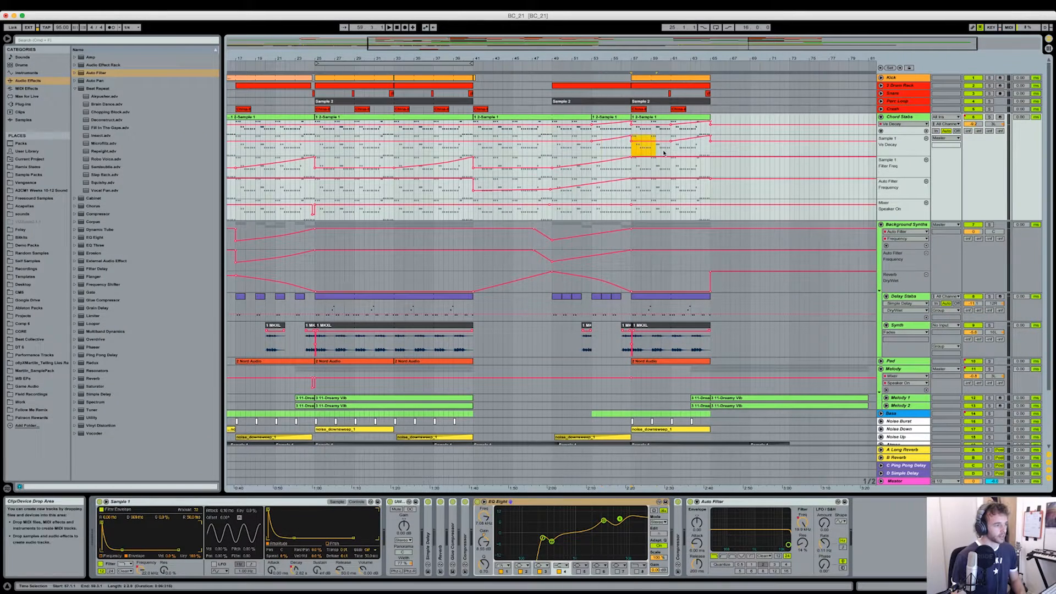
pyautogui.click(701, 150)
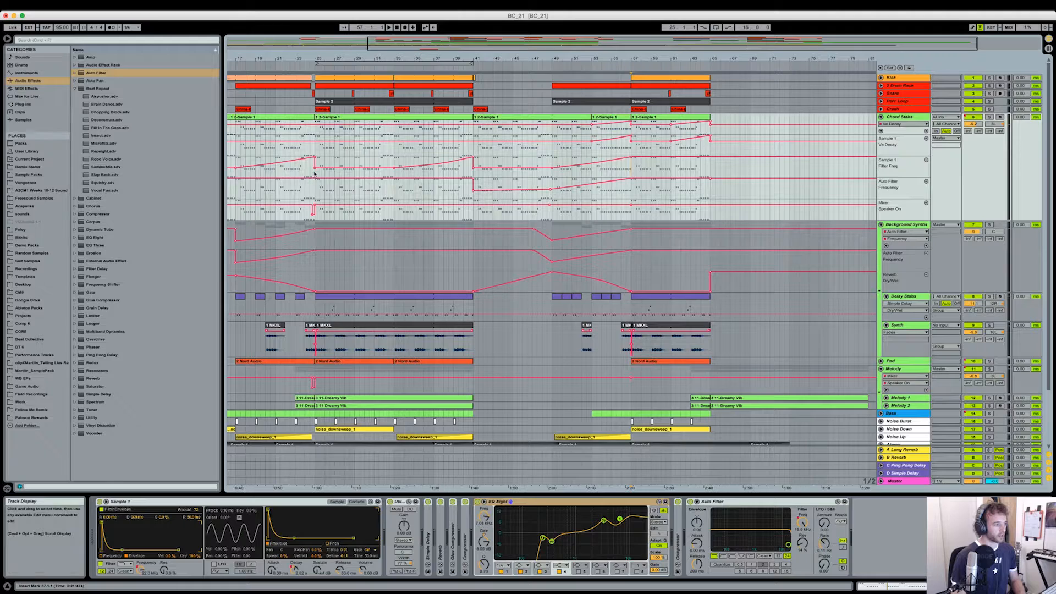
pyautogui.moveTo(315, 168); pyautogui.dragTo(445, 172)
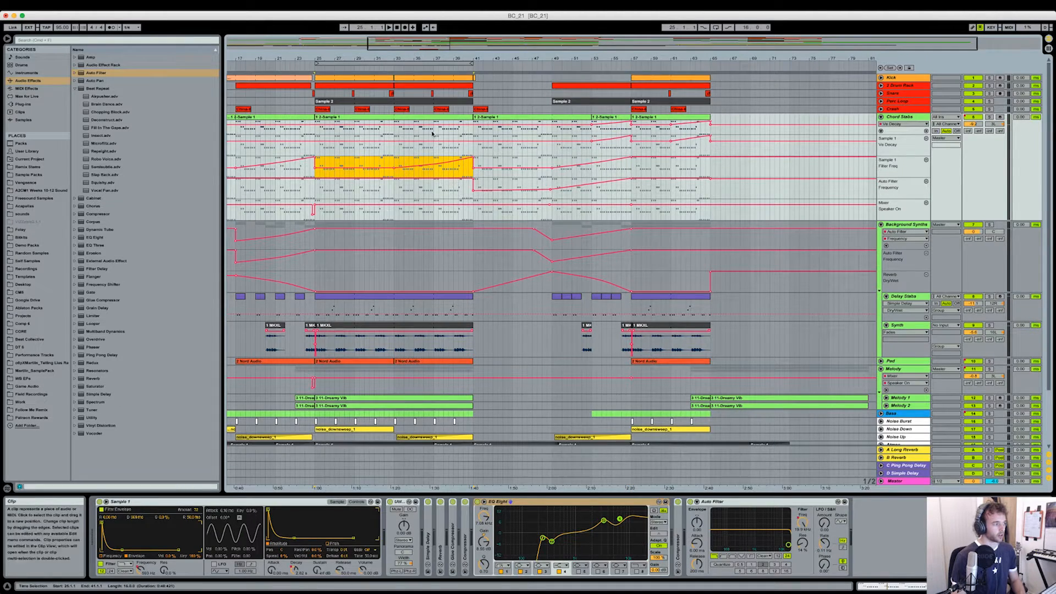
pyautogui.hscroll(-5, 346, 150)
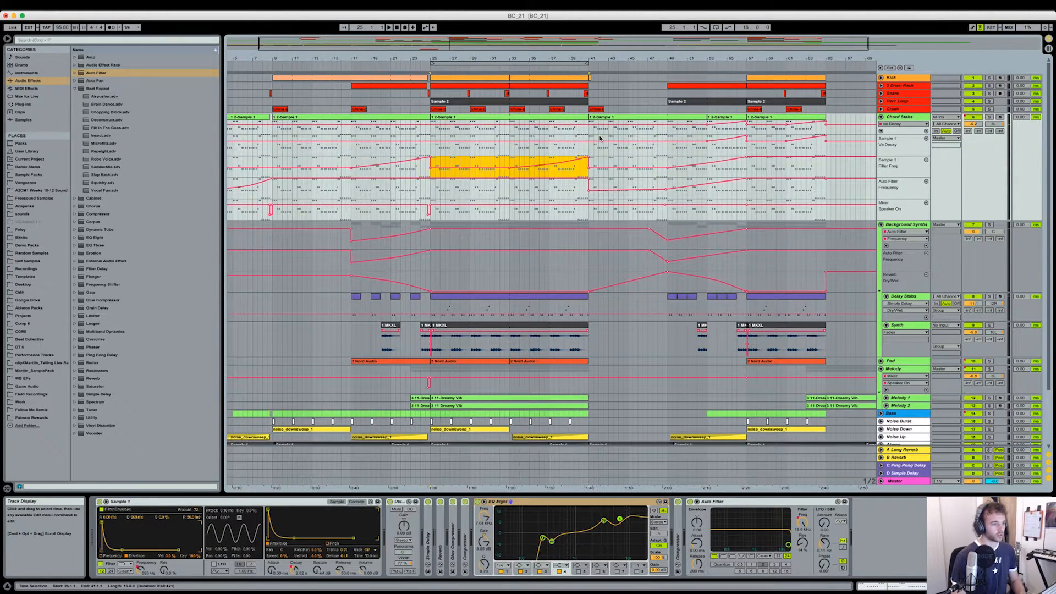
pyautogui.hscroll(4, 665, 162)
pyautogui.click(672, 171)
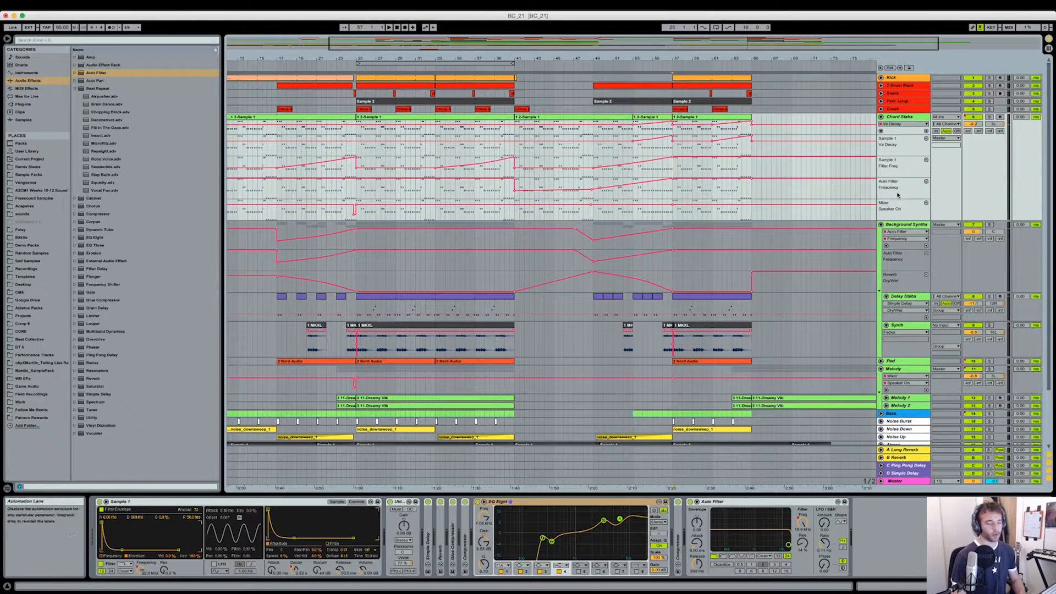
# - Fold all tracks and the Melody group, and look over the arrangement from bar 57 onward
pyautogui.press('alt+super+u')
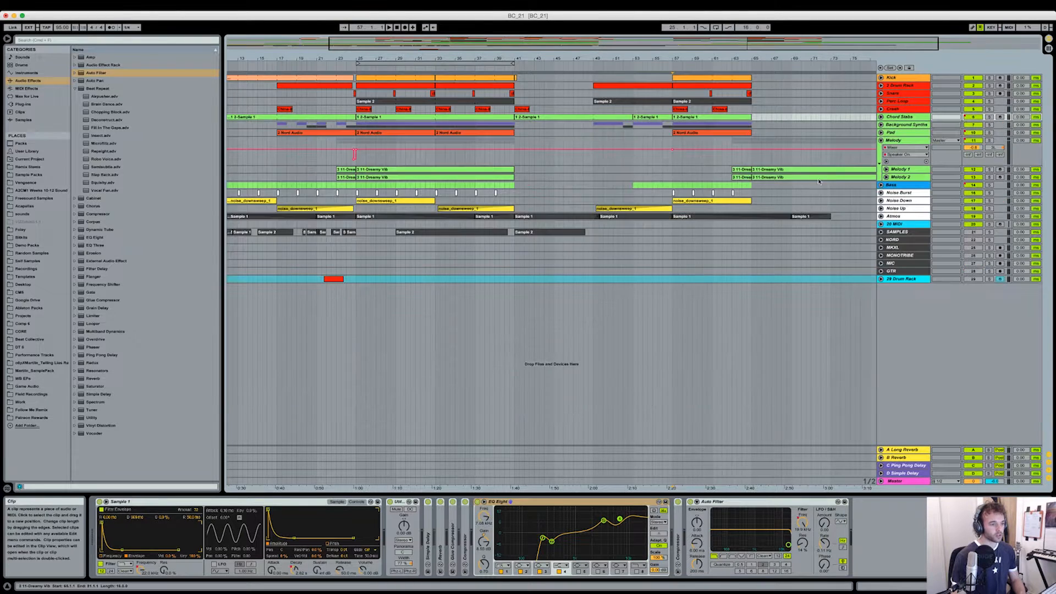
pyautogui.moveTo(626, 157)
pyautogui.mouseDown()
pyautogui.moveTo(699, 160)
pyautogui.moveTo(638, 163)
pyautogui.mouseUp()
pyautogui.moveTo(705, 167); pyautogui.dragTo(791, 126)
pyautogui.moveTo(813, 57); pyautogui.dragTo(815, 46)
pyautogui.moveTo(822, 162); pyautogui.dragTo(773, 161)
pyautogui.moveTo(737, 58); pyautogui.dragTo(757, 47)
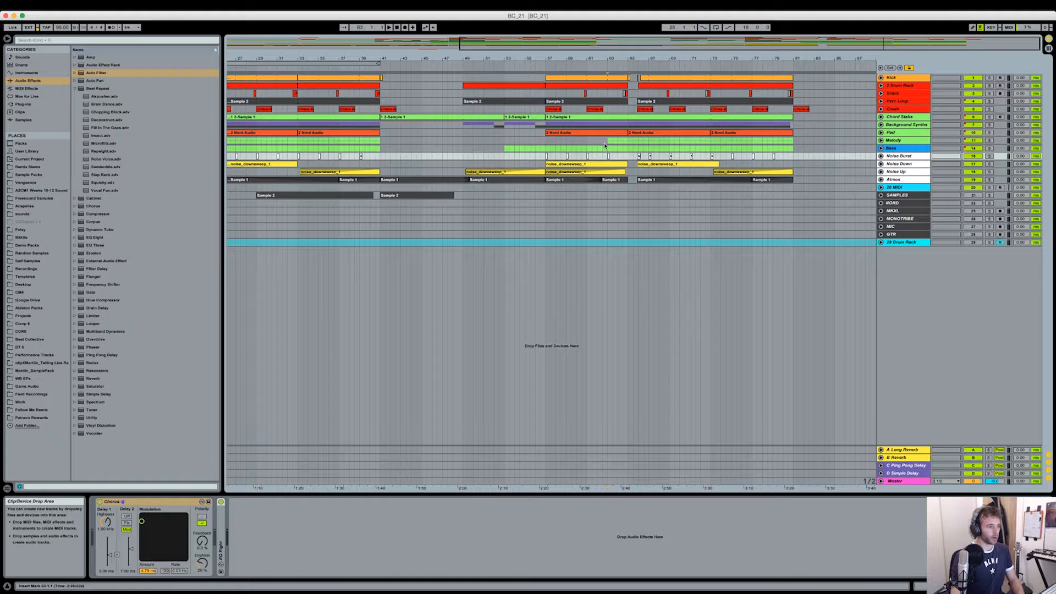
# - Play the full arrangement from bar 61 through the break at bar 65 and into the following section
pyautogui.click(604, 142)
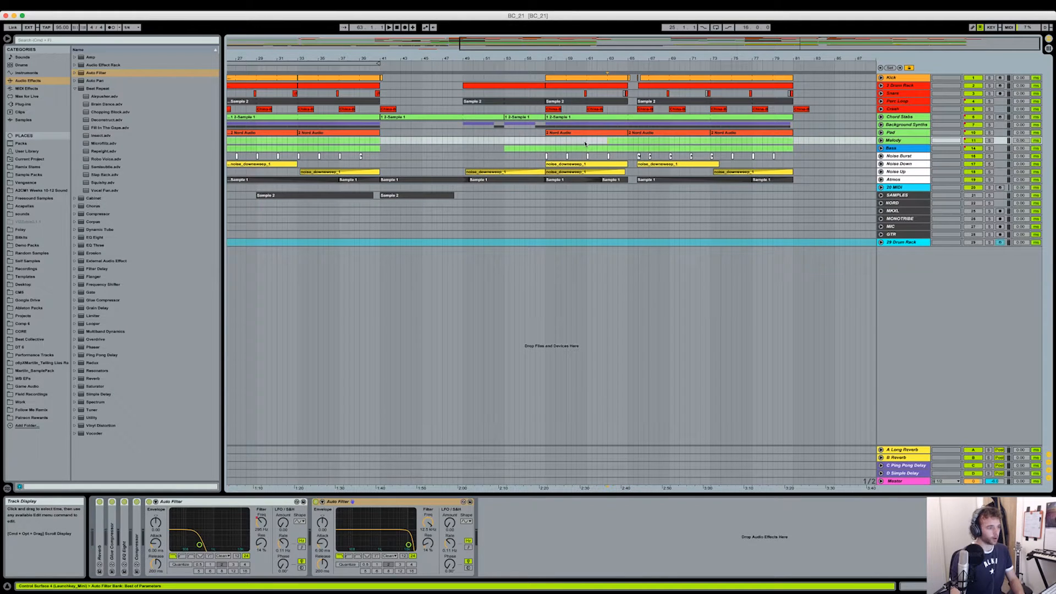
pyautogui.moveTo(588, 61); pyautogui.dragTo(588, 50)
pyautogui.moveTo(681, 59); pyautogui.dragTo(461, 99)
pyautogui.hscroll(4, 451, 101)
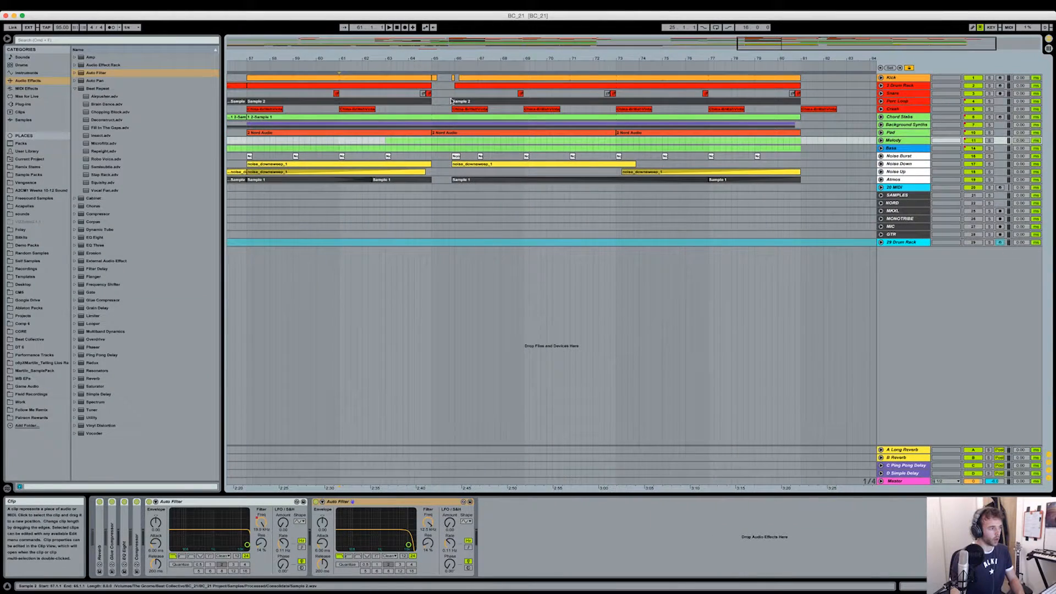
pyautogui.press('space')
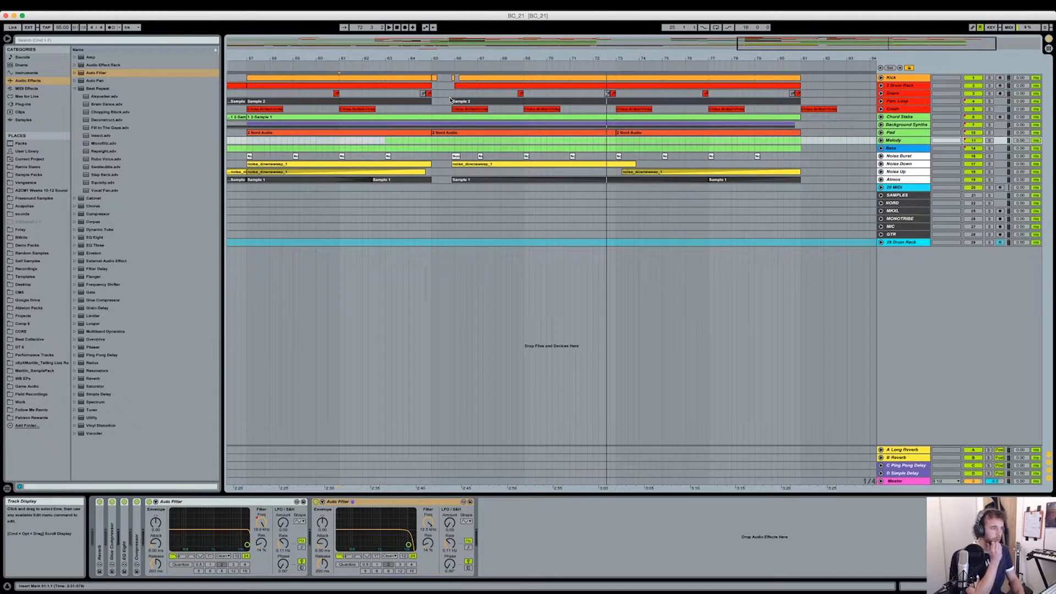
# - Examine the drum break around bar 65 and unfold the Kick track to view its pattern there
pyautogui.hscroll(-3, 450, 100)
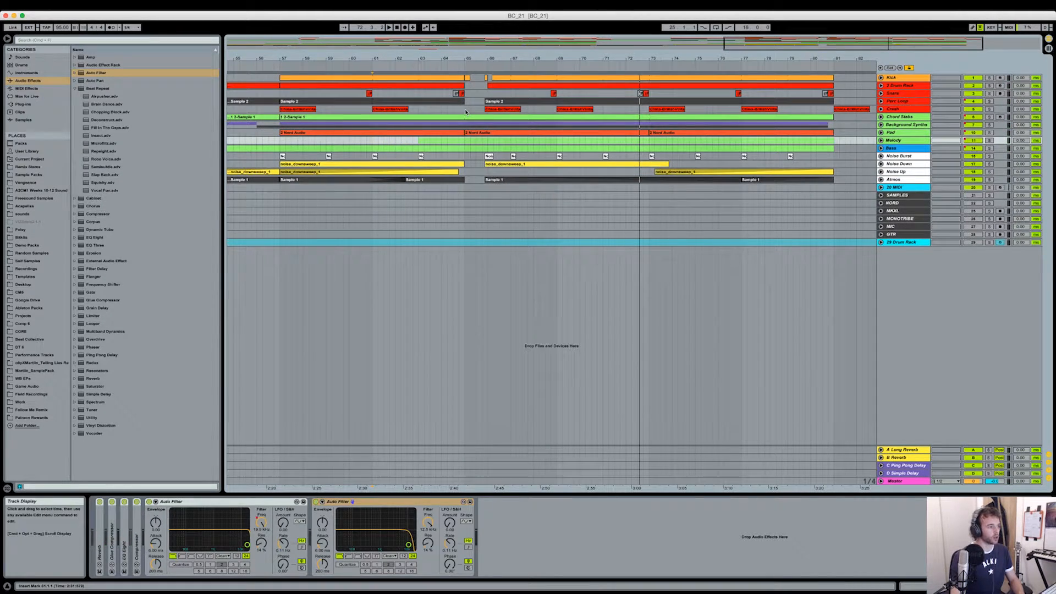
pyautogui.click(464, 109)
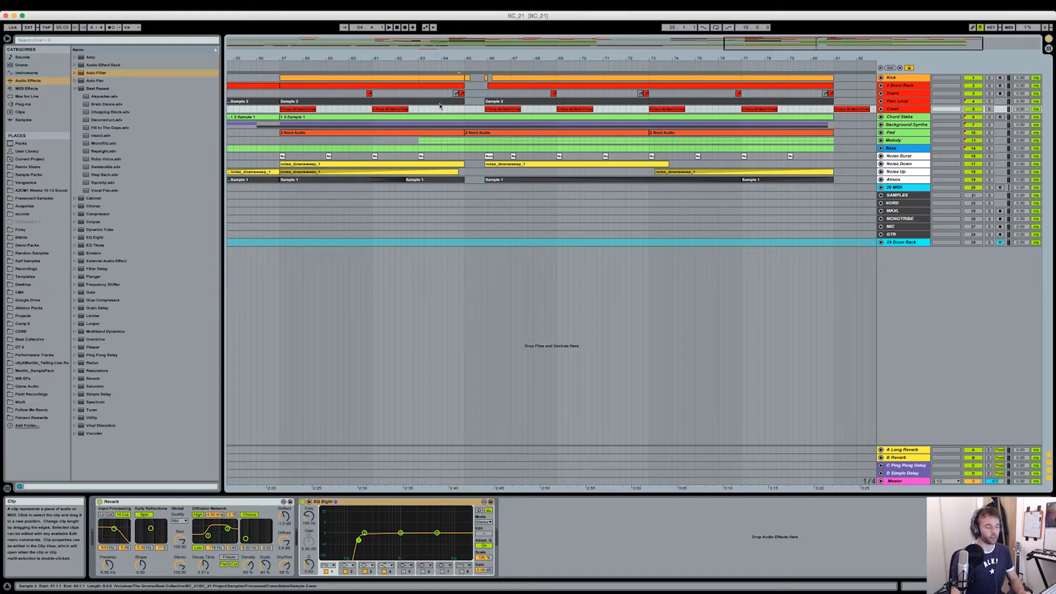
pyautogui.moveTo(465, 57); pyautogui.dragTo(621, 181)
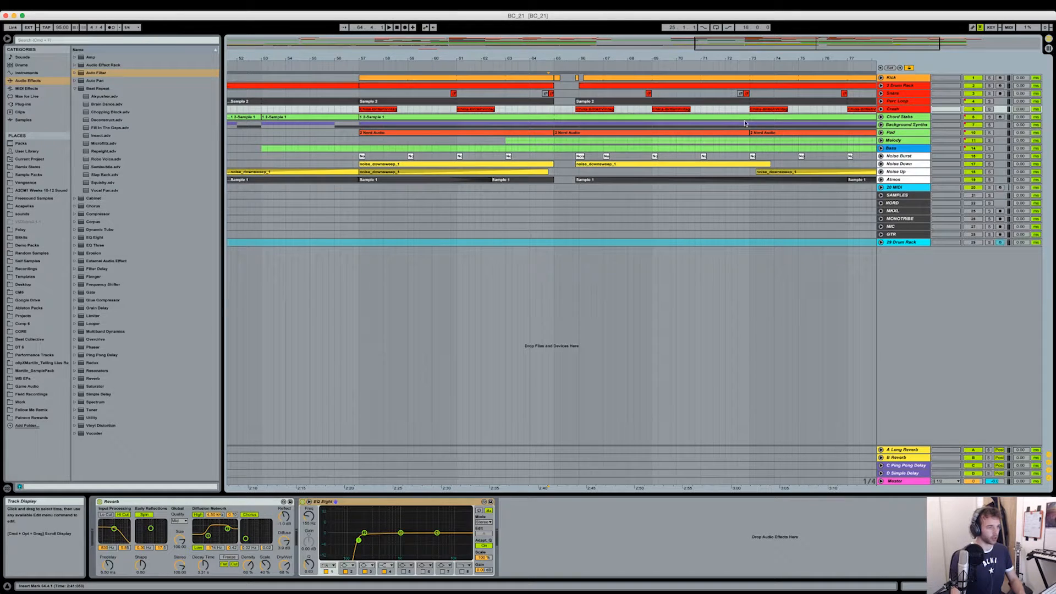
pyautogui.moveTo(791, 59); pyautogui.dragTo(747, 72)
pyautogui.click(480, 111)
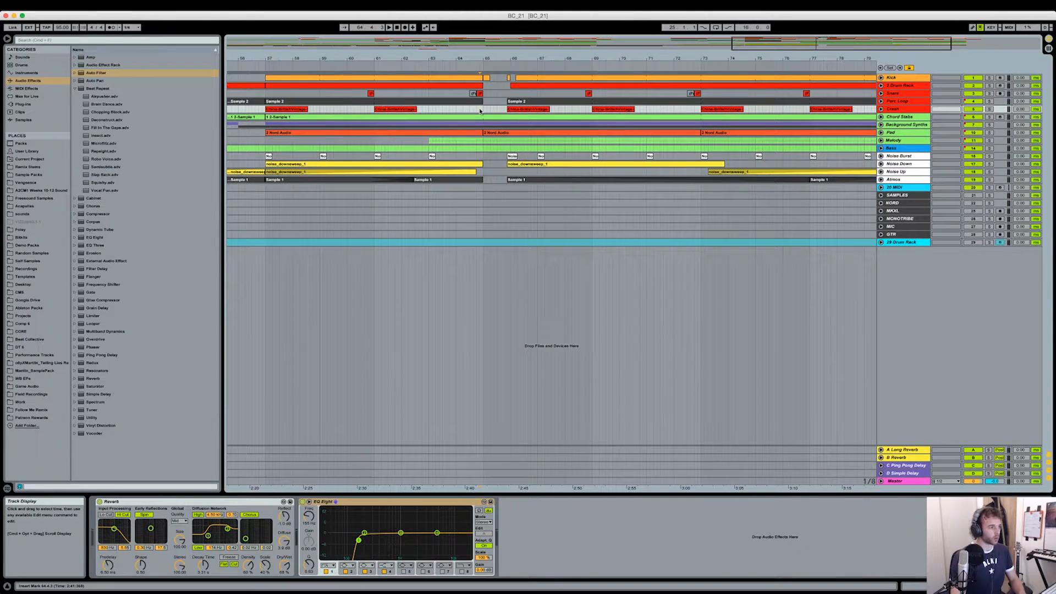
pyautogui.click(880, 78)
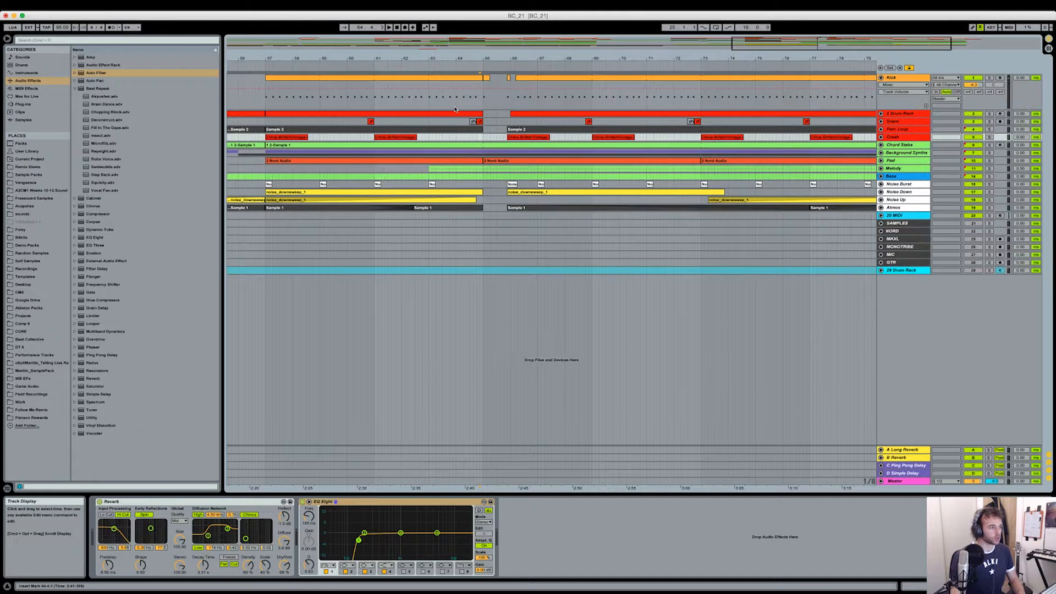
pyautogui.press('+')
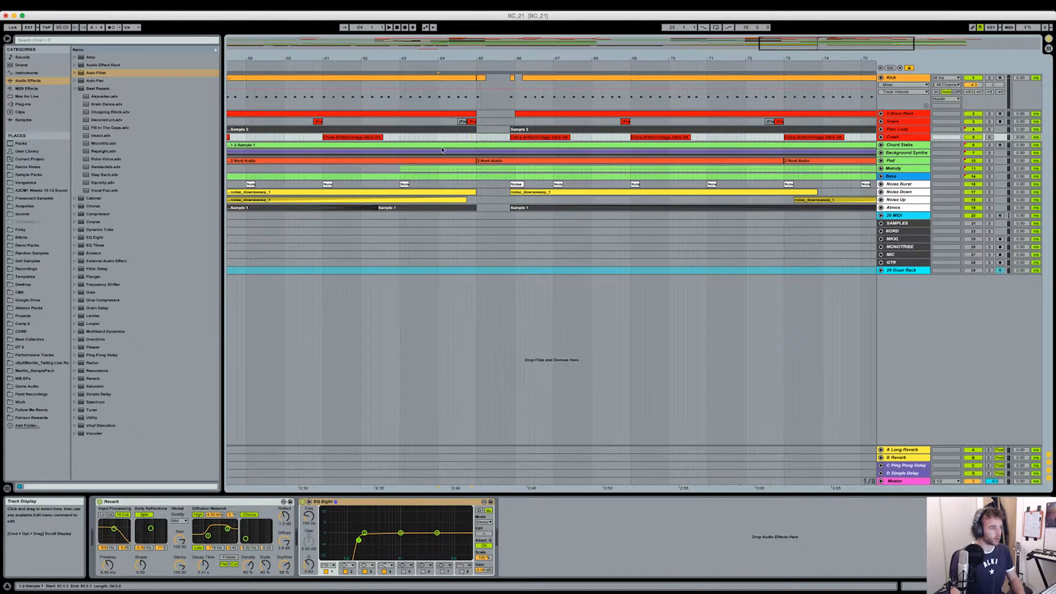
# - Unfold the Melody group, select the Melody 1 Dreamy Vib clip from bar 63, audition the group soloed, and unsolo it
pyautogui.click(880, 168)
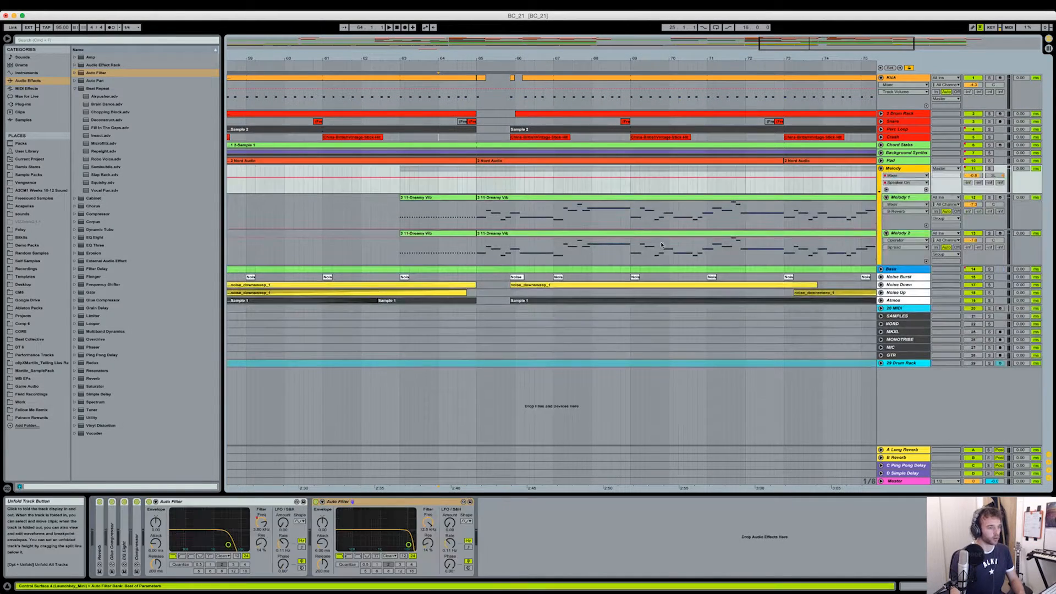
pyautogui.click(453, 197)
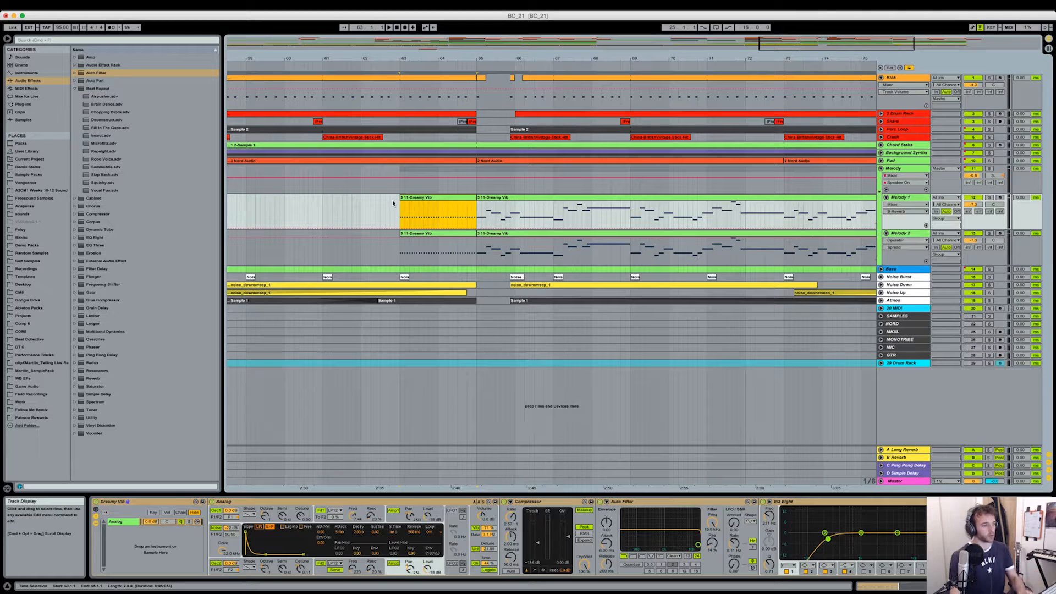
pyautogui.click(990, 168)
pyautogui.press('space')
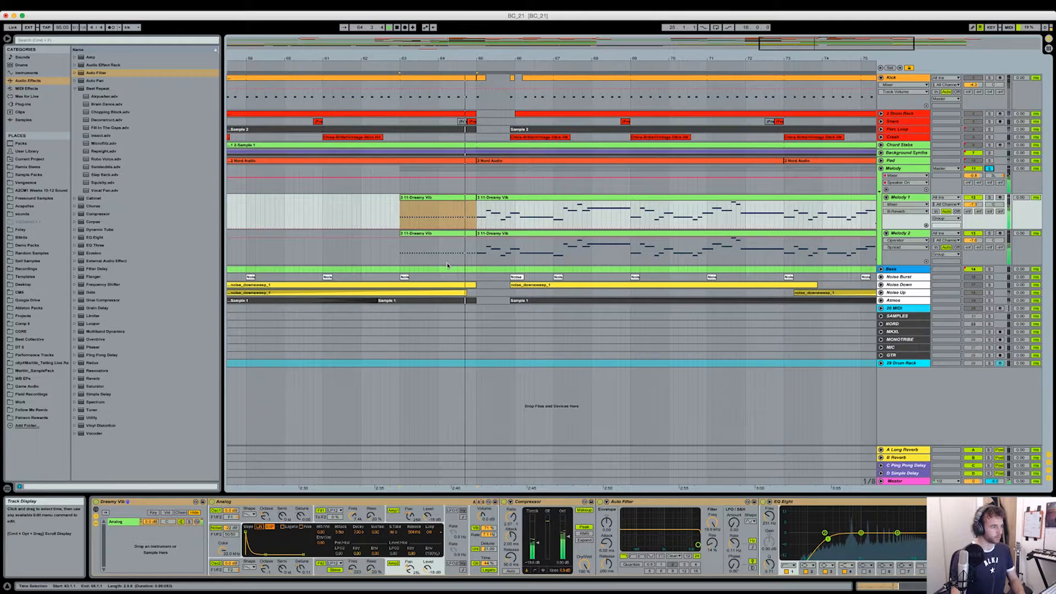
pyautogui.press('space')
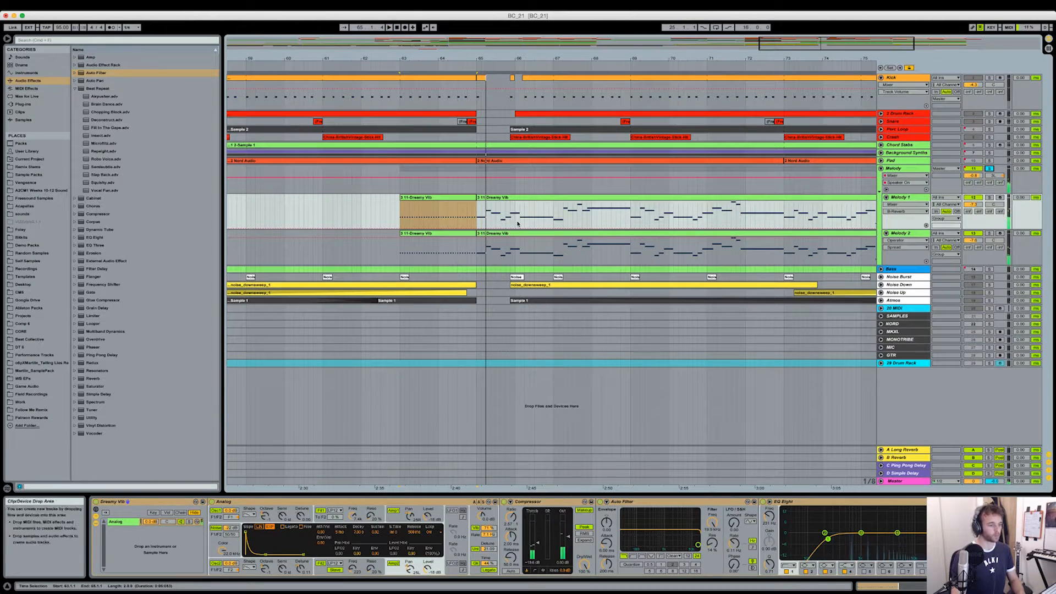
pyautogui.click(990, 168)
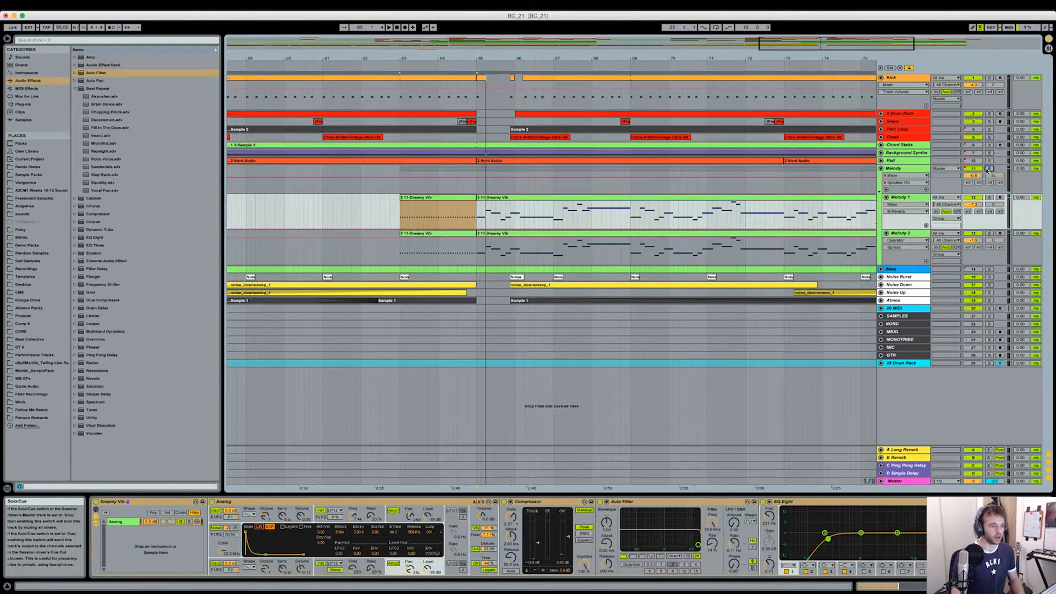
# - Play the full mix from bar 65 and examine the Melody group's opening phrase over the drum break
pyautogui.click(476, 188)
pyautogui.press('space')
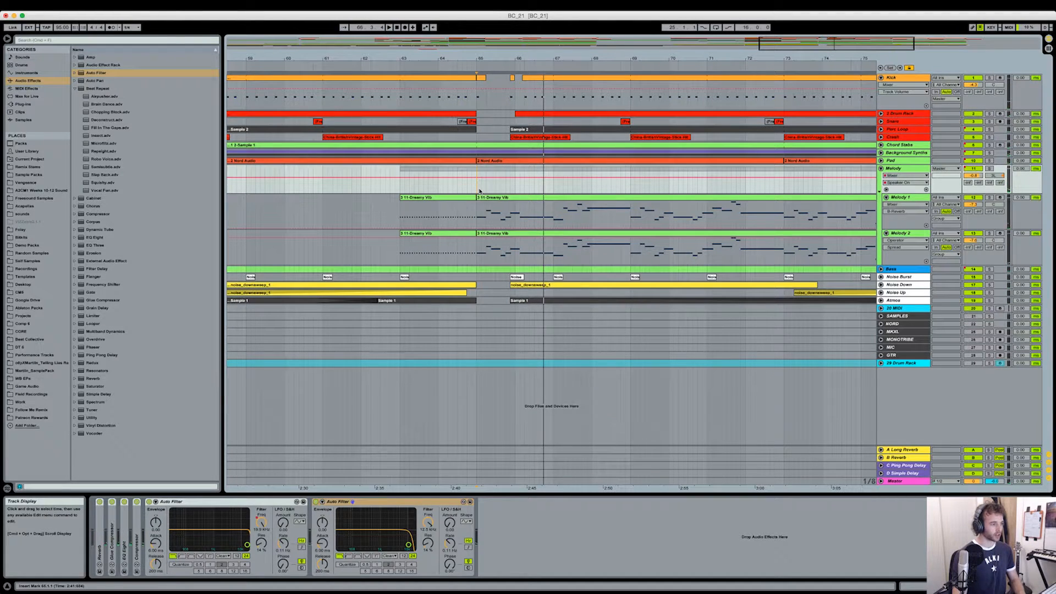
pyautogui.moveTo(480, 191); pyautogui.dragTo(511, 188)
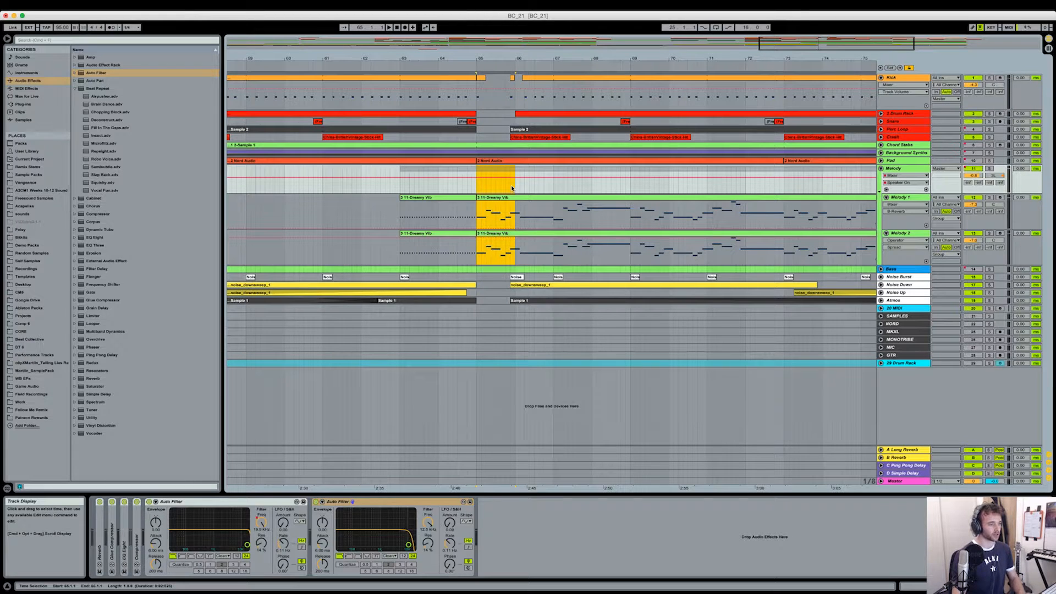
pyautogui.moveTo(477, 185); pyautogui.dragTo(496, 186)
pyautogui.moveTo(511, 59); pyautogui.dragTo(512, 78)
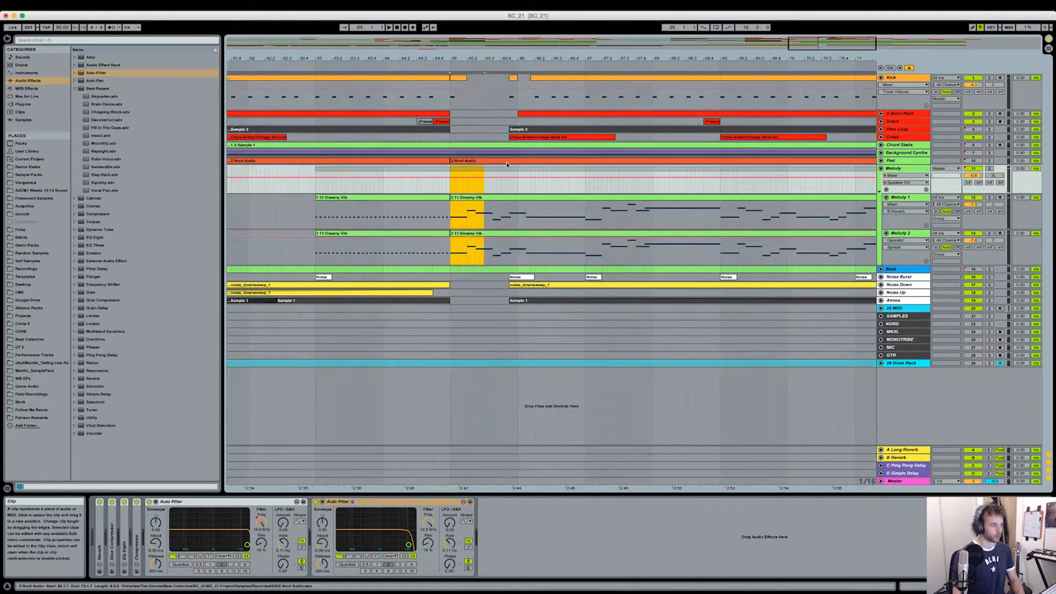
pyautogui.click(451, 188)
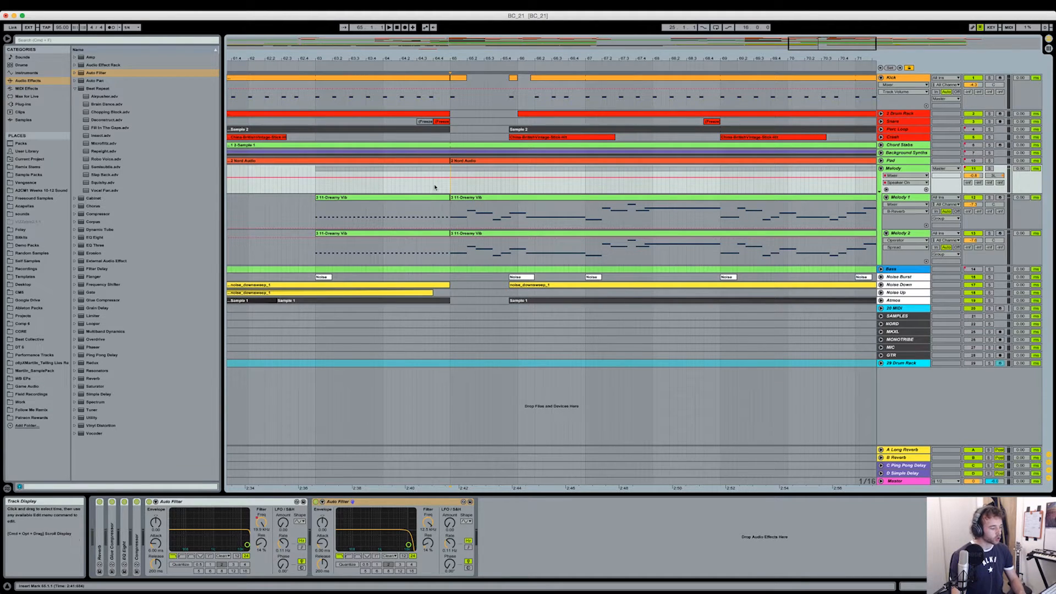
# - Fold the Kick track and review the overall arrangement up to its end at bar 81
pyautogui.moveTo(618, 57); pyautogui.dragTo(655, 19)
pyautogui.click(880, 79)
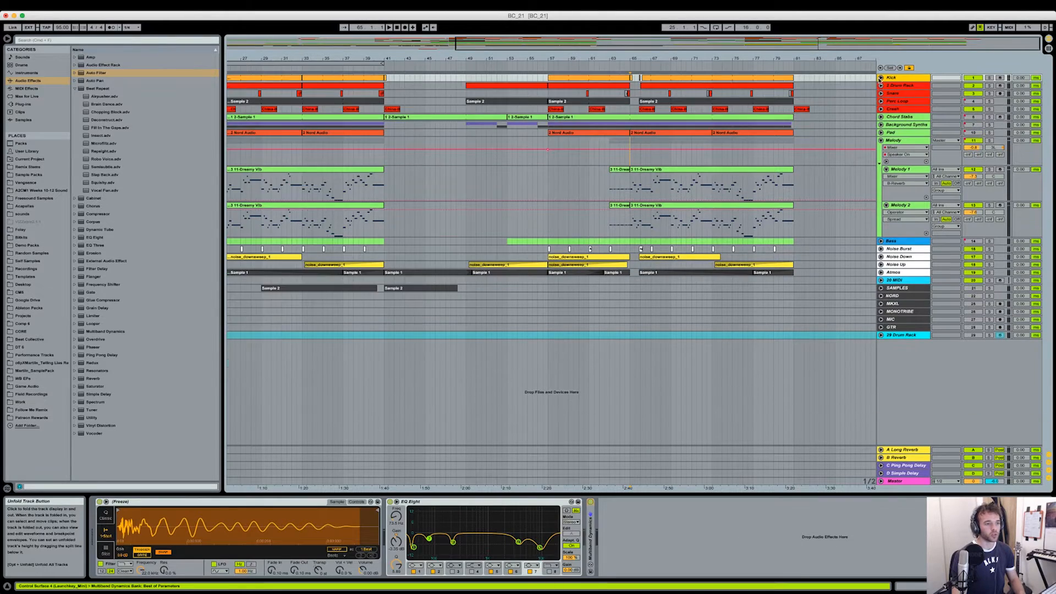
pyautogui.moveTo(817, 57); pyautogui.dragTo(819, 59)
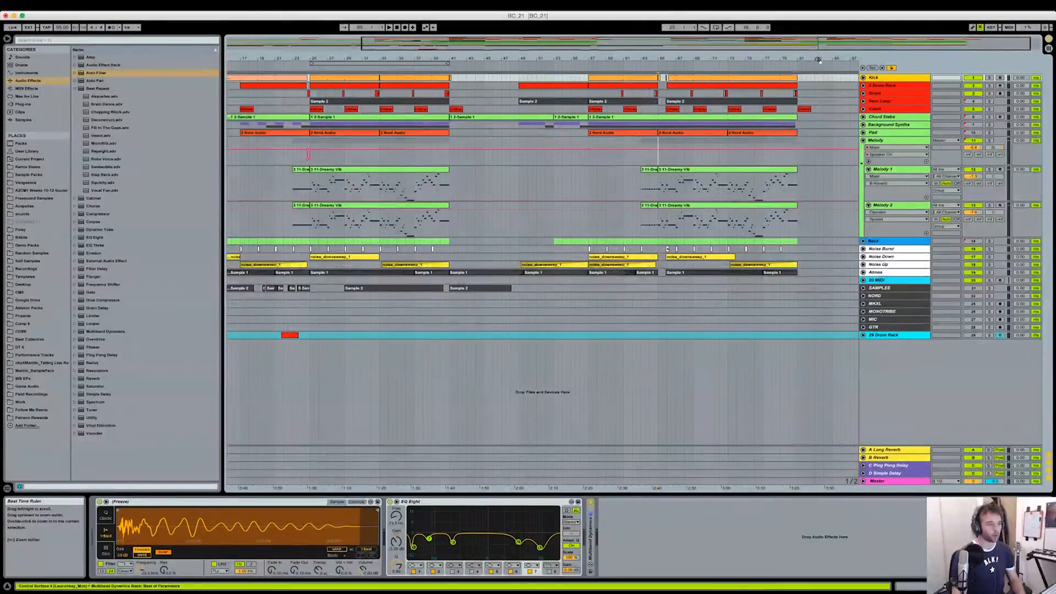
# - Fold the Melody group and review the arrangement's second half, from the break at bar 65 to the empty section after bar 81
pyautogui.click(864, 141)
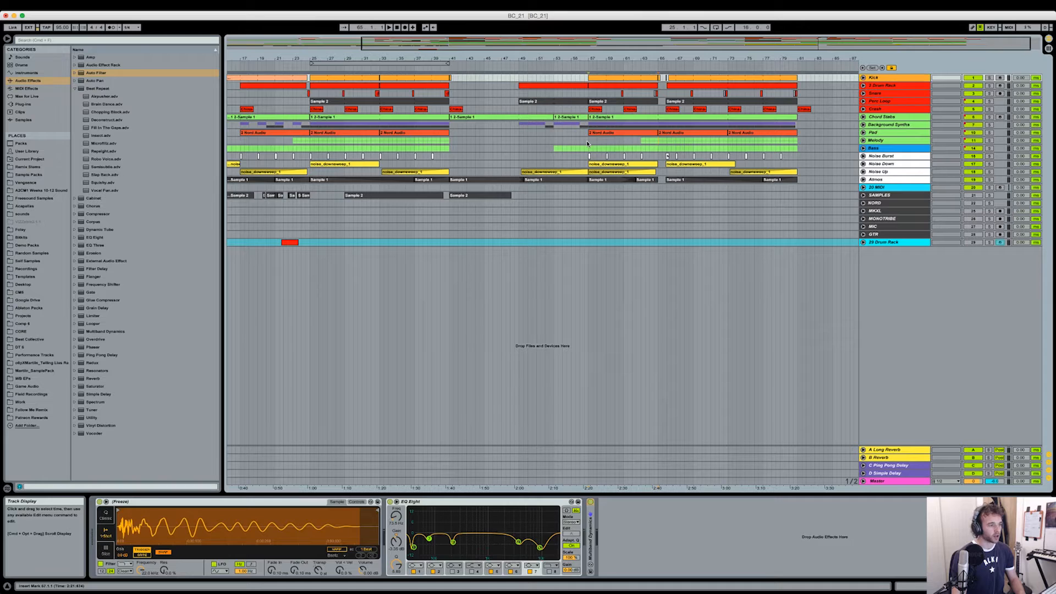
pyautogui.click(586, 141)
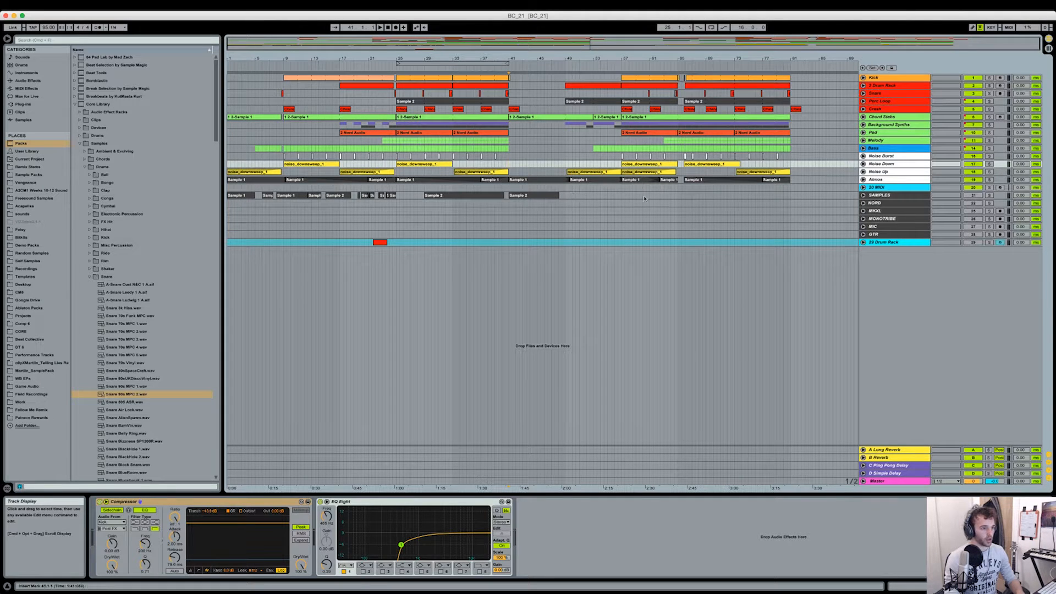
pyautogui.click(665, 147)
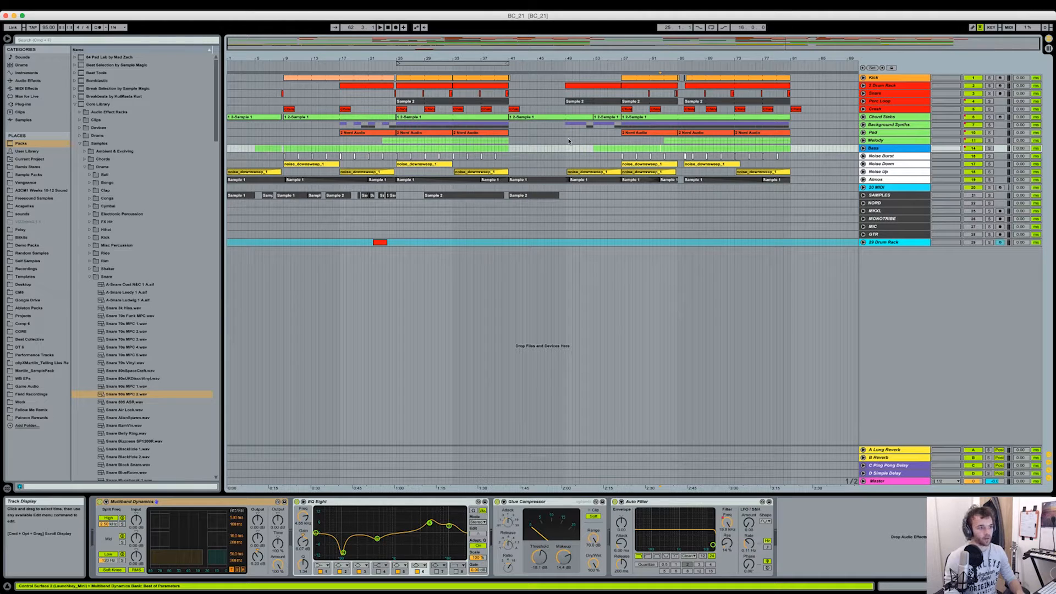
pyautogui.click(681, 93)
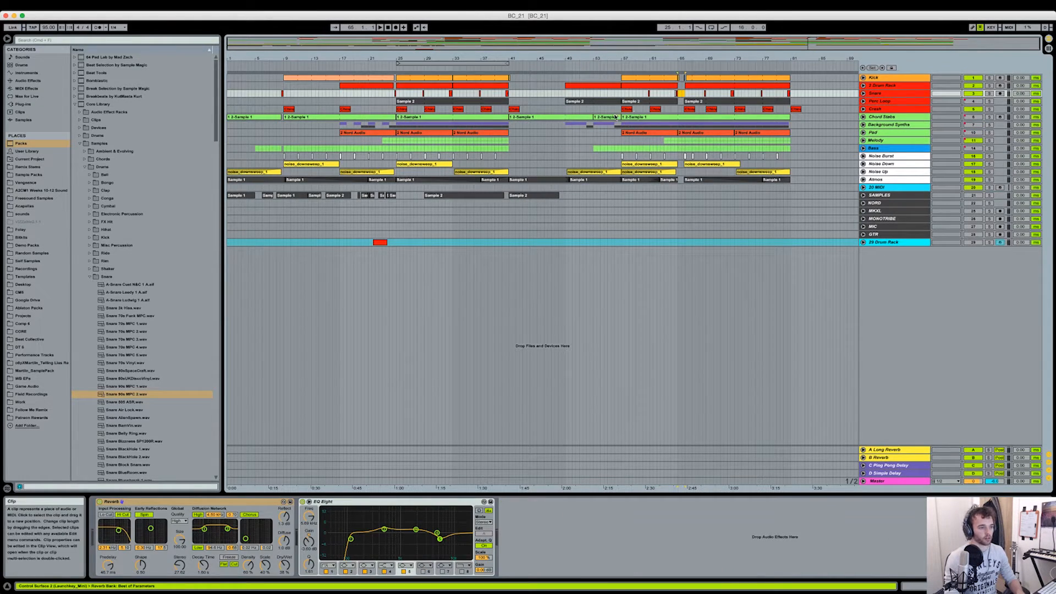
pyautogui.moveTo(790, 101); pyautogui.dragTo(840, 101)
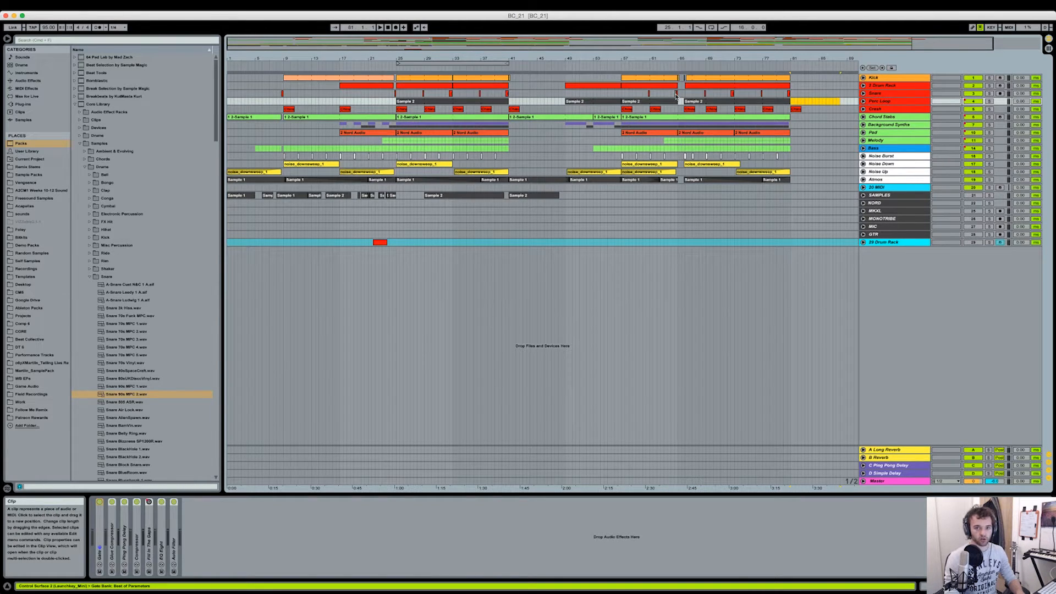
# - Review the expanded arrangement, examining the added section from bar 81 to bar 89 and the chopped purple audio clips after bar 65
pyautogui.click(555, 220)
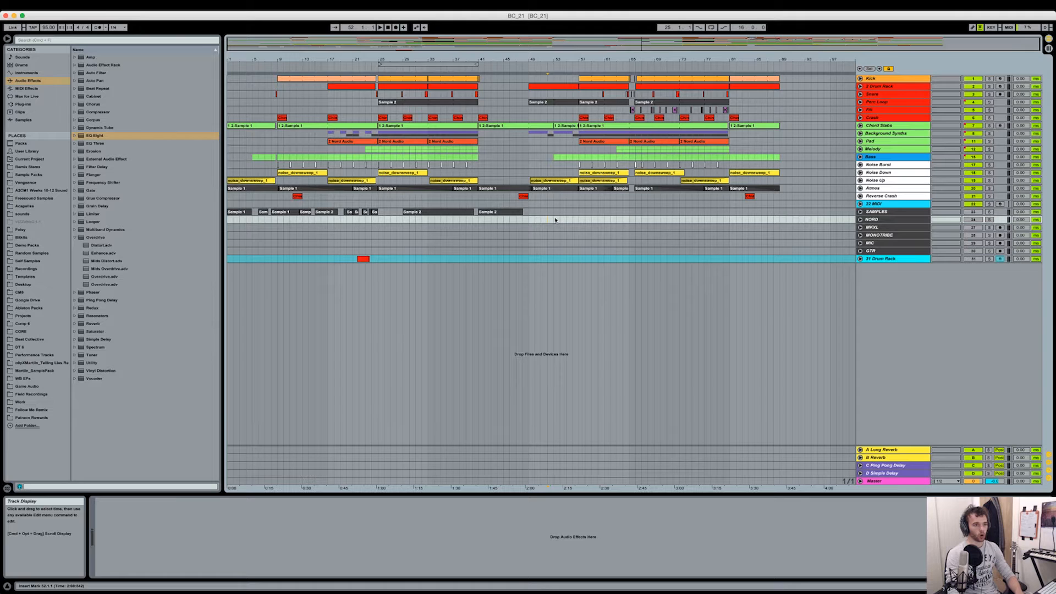
pyautogui.moveTo(740, 58); pyautogui.dragTo(712, 91)
pyautogui.click(761, 113)
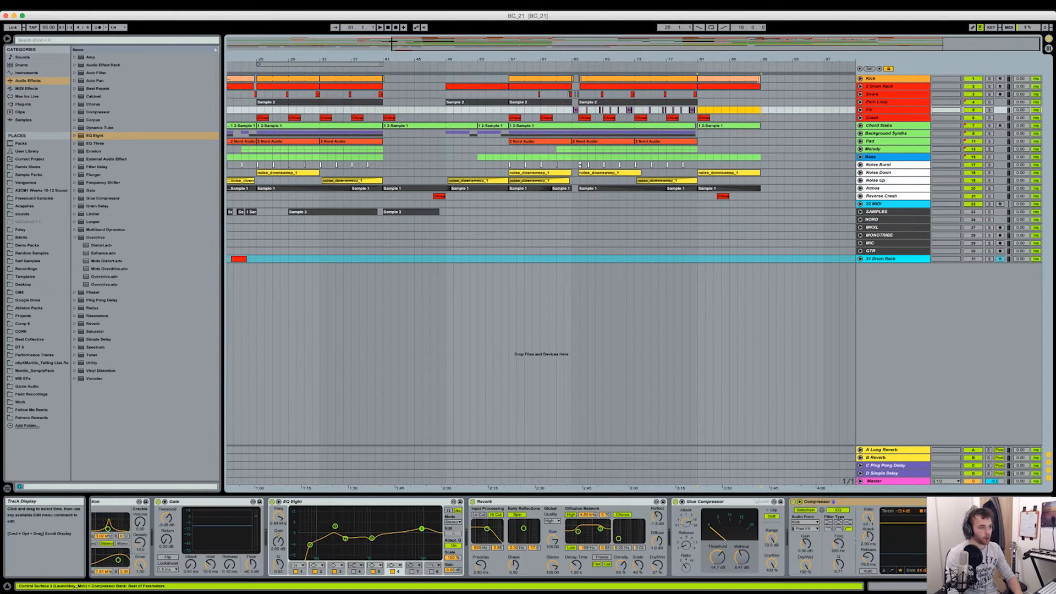
pyautogui.moveTo(759, 59); pyautogui.dragTo(759, 75)
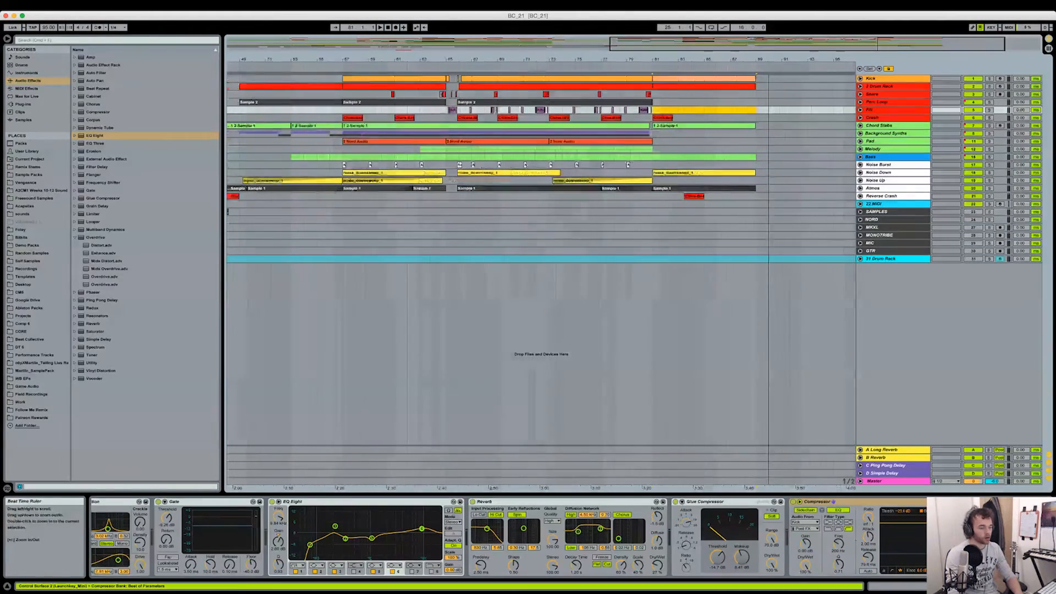
# - Play the mix from bar 65 and unfold the chopped-clip track beneath Perc Loop to examine its volume and panning automation
pyautogui.click(448, 118)
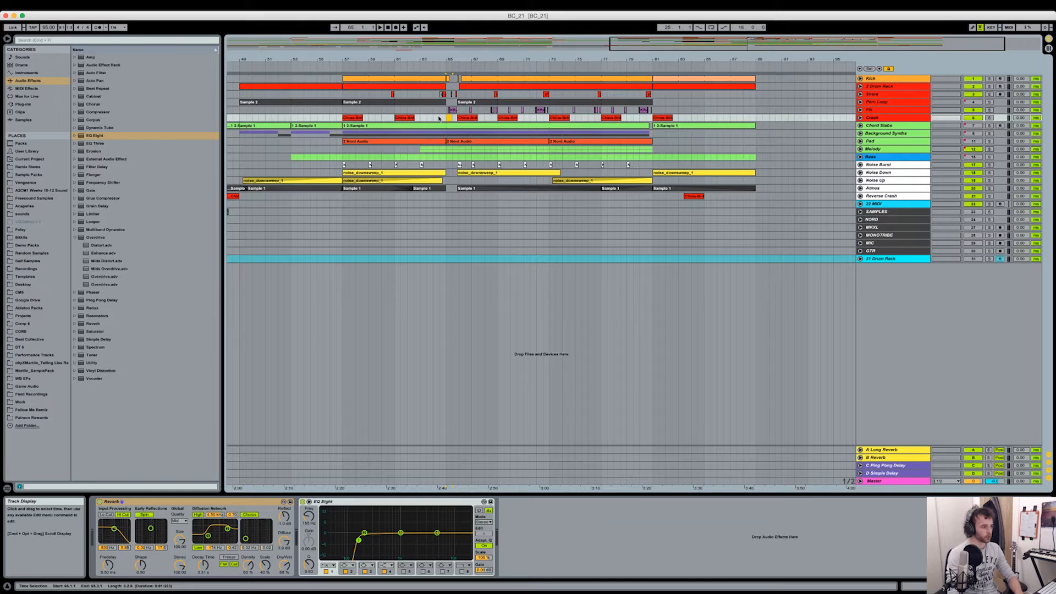
pyautogui.press('space')
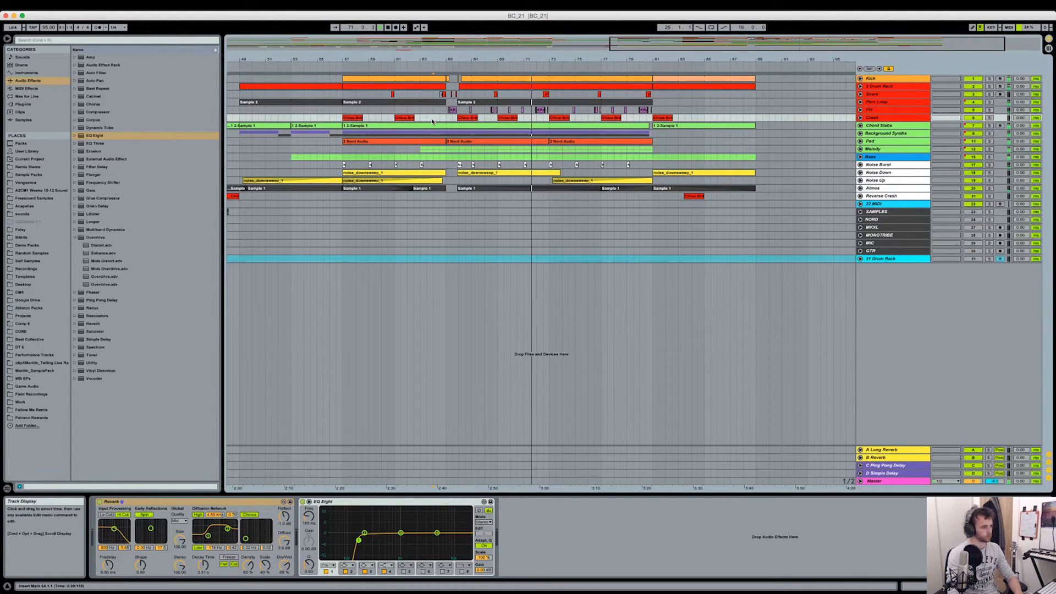
pyautogui.click(860, 109)
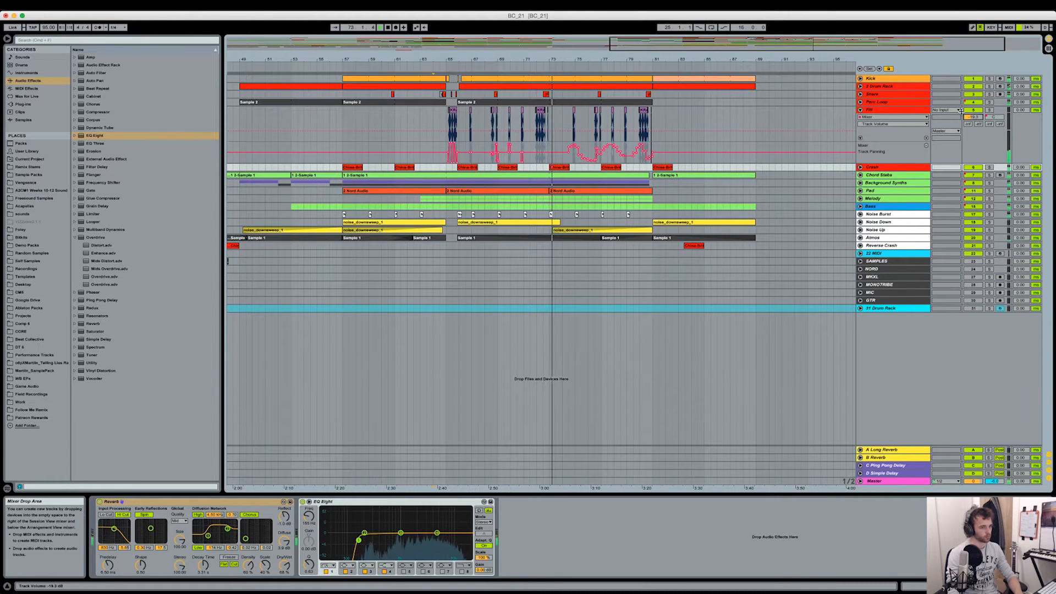
pyautogui.moveTo(982, 117); pyautogui.dragTo(981, 121)
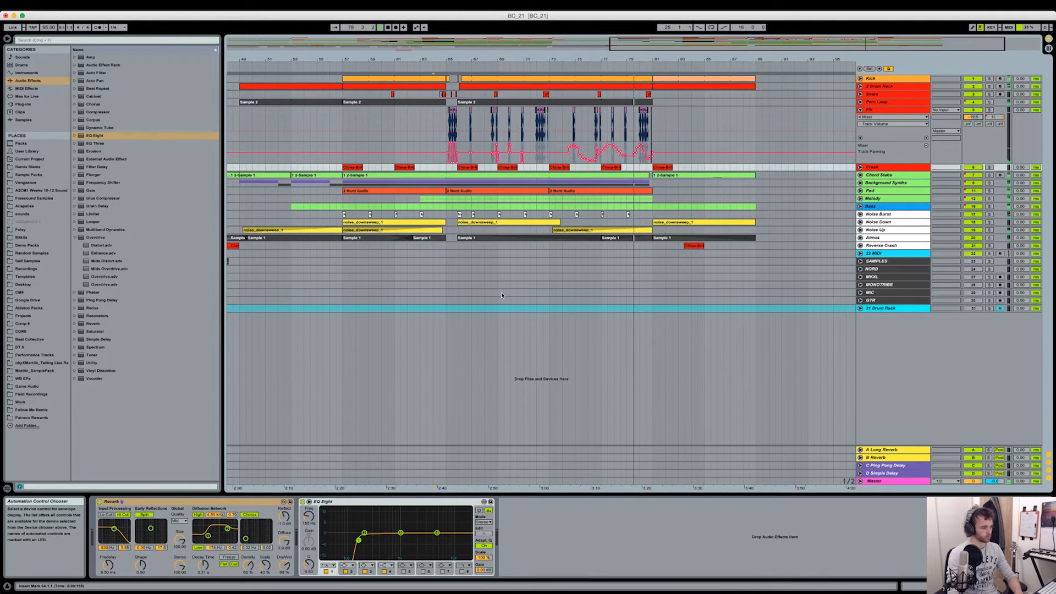
pyautogui.moveTo(364, 532); pyautogui.dragTo(365, 532)
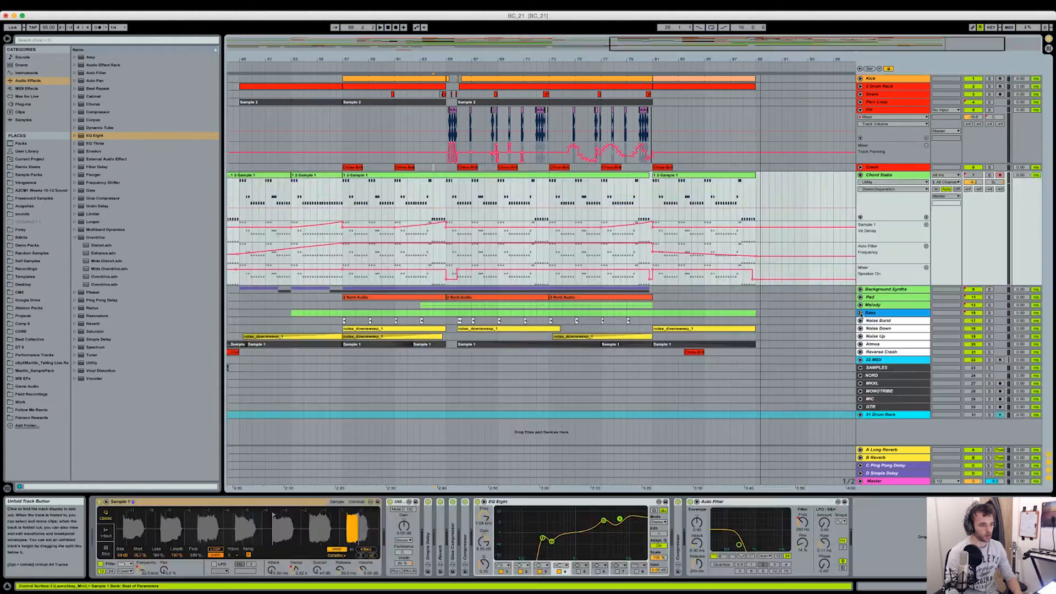
# - Unfold the Bass group to examine its filter frequency and speaker automation through the outro, and fold it again
pyautogui.click(860, 313)
pyautogui.click(757, 369)
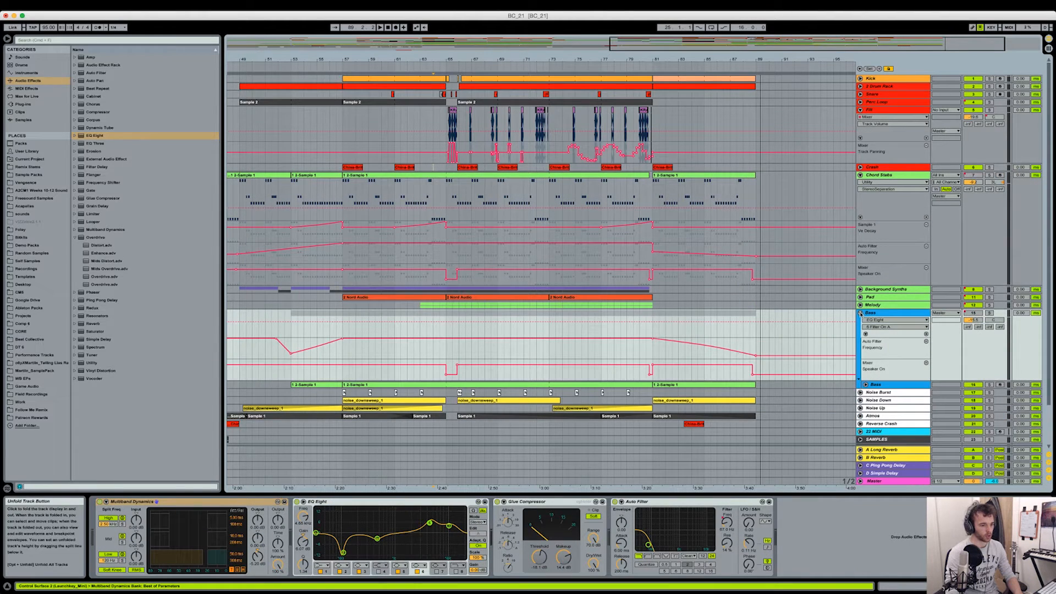
pyautogui.press('Left')
pyautogui.click(747, 300)
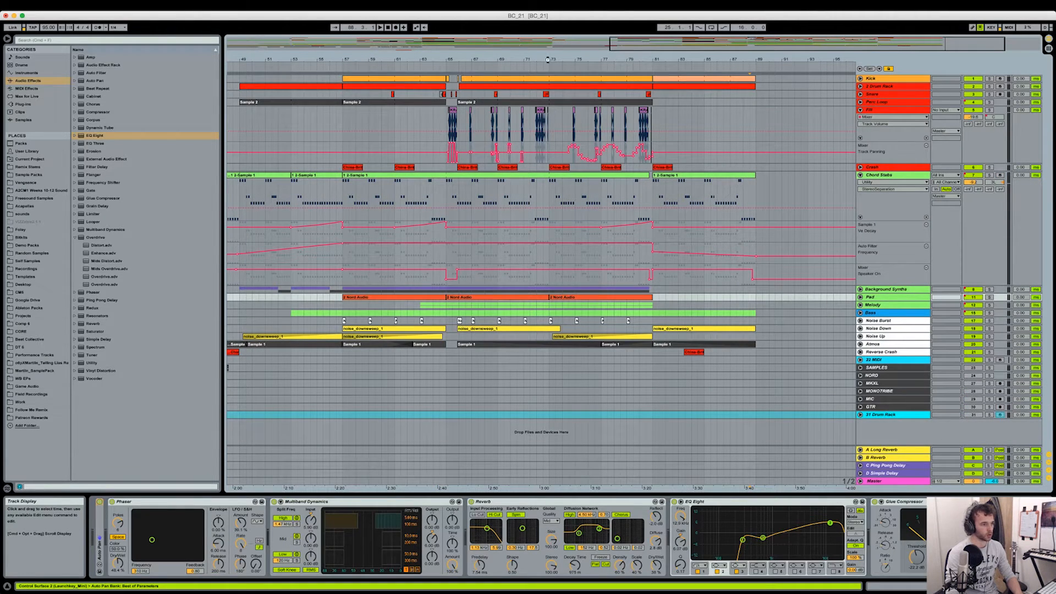
# - Examine the chopped audio clips and their volume automation closely around the break at bar 65
pyautogui.moveTo(451, 59); pyautogui.dragTo(393, 125)
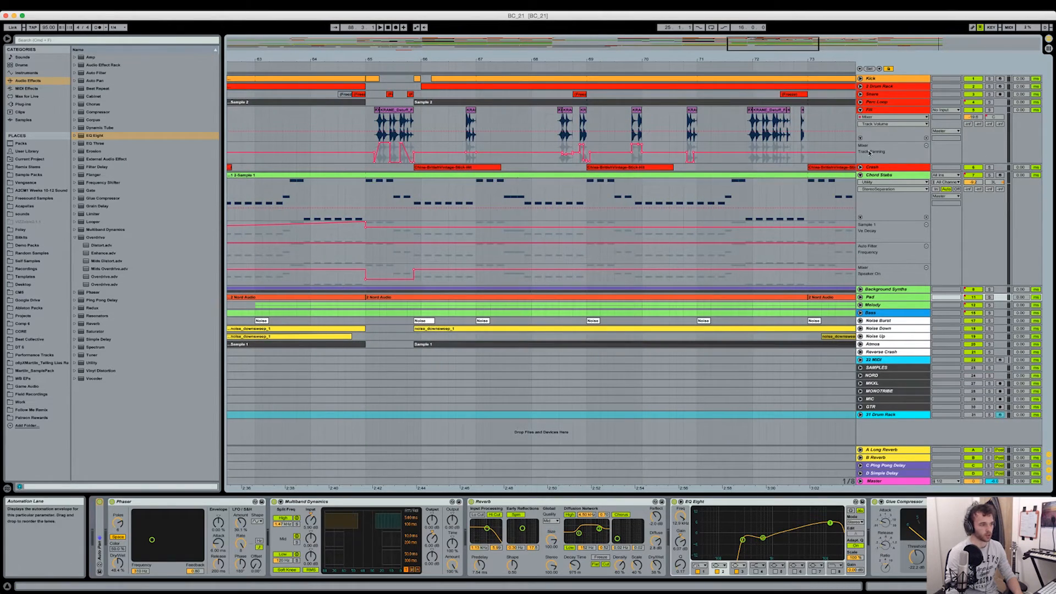
pyautogui.click(373, 118)
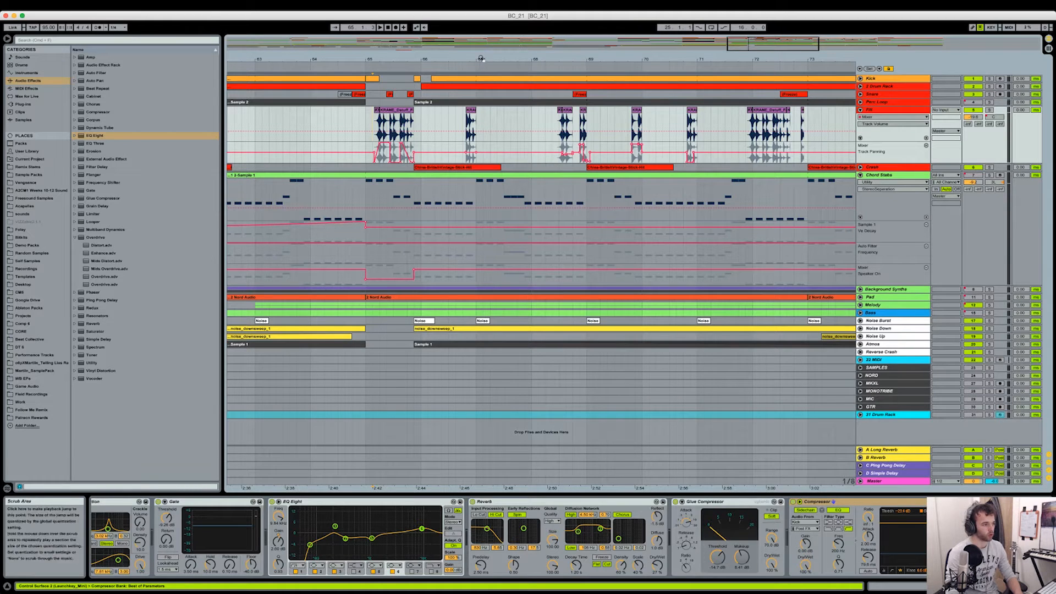
pyautogui.moveTo(461, 59); pyautogui.dragTo(461, 75)
pyautogui.moveTo(623, 59); pyautogui.dragTo(545, 37)
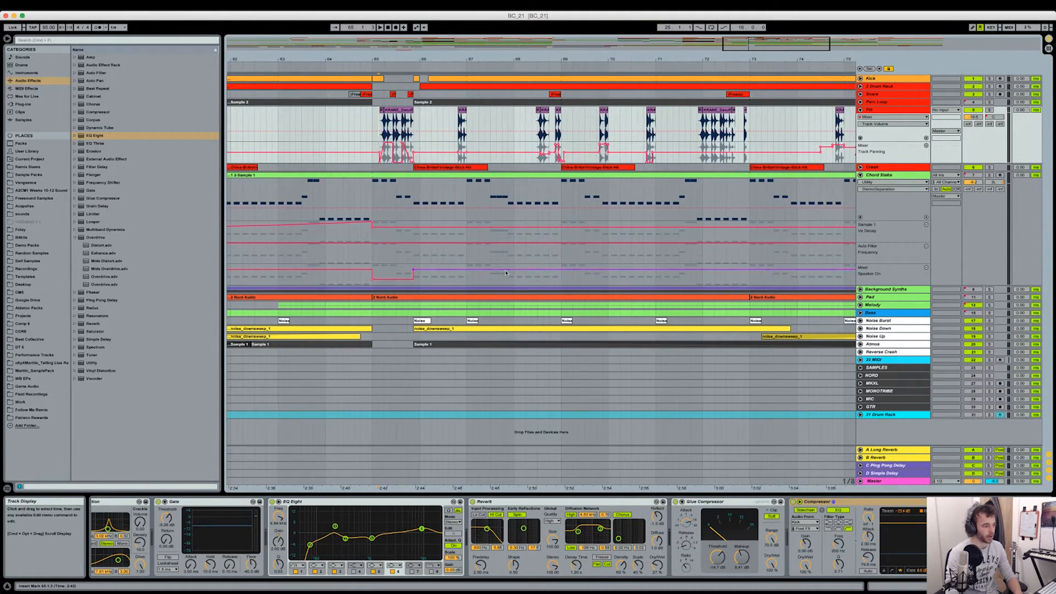
# - Look through the chopped-clip track's effect chain, collapse its Glue Compressor and Reverb, and expand the Compressor
pyautogui.scroll(3, 345, 548)
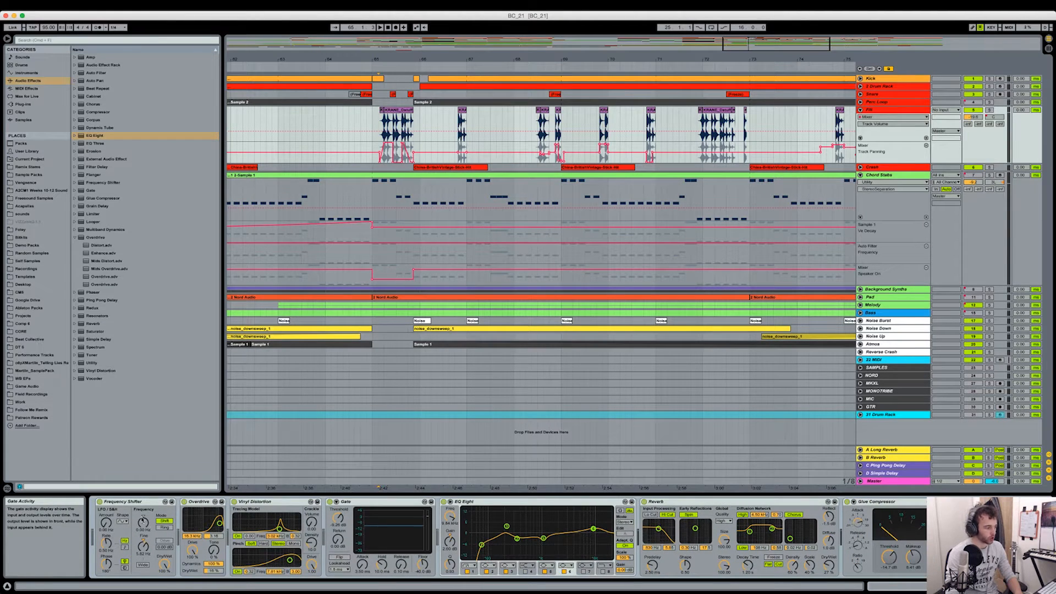
pyautogui.scroll(-2, 507, 519)
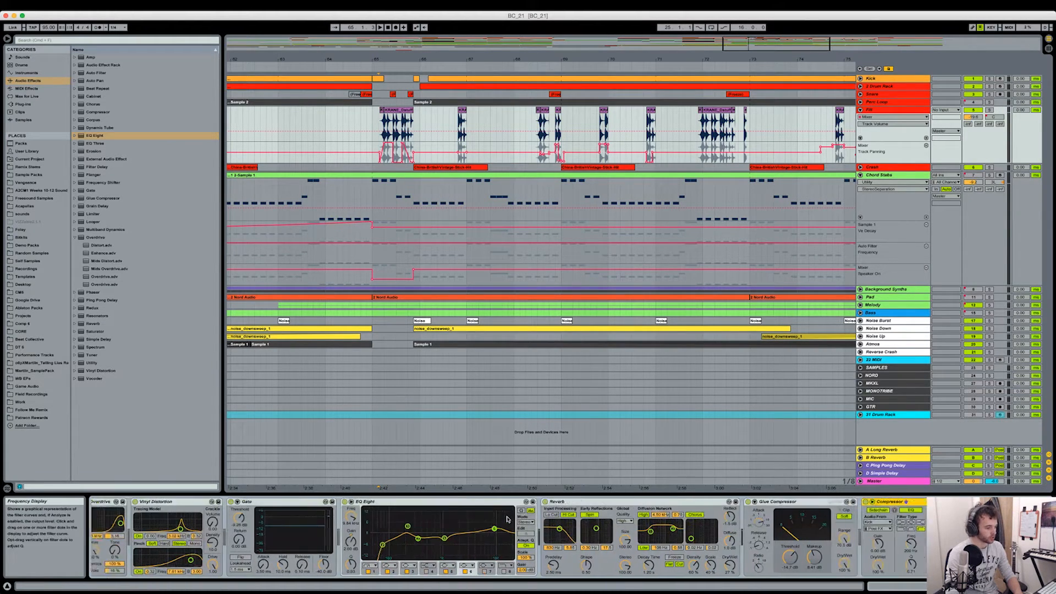
pyautogui.scroll(-2, 507, 519)
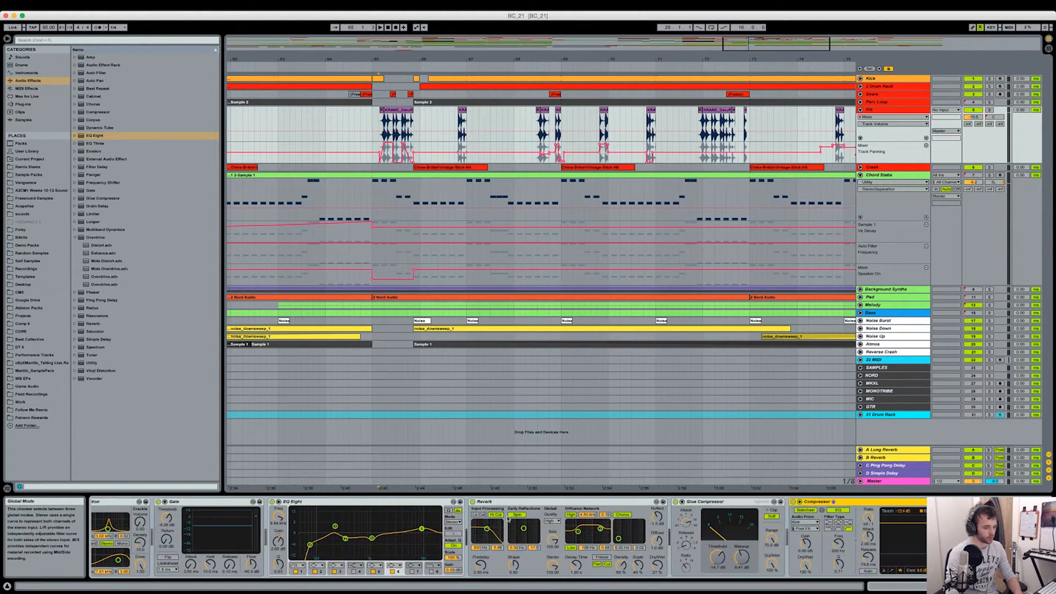
pyautogui.doubleClick(752, 504)
pyautogui.doubleClick(613, 503)
pyautogui.doubleClick(497, 526)
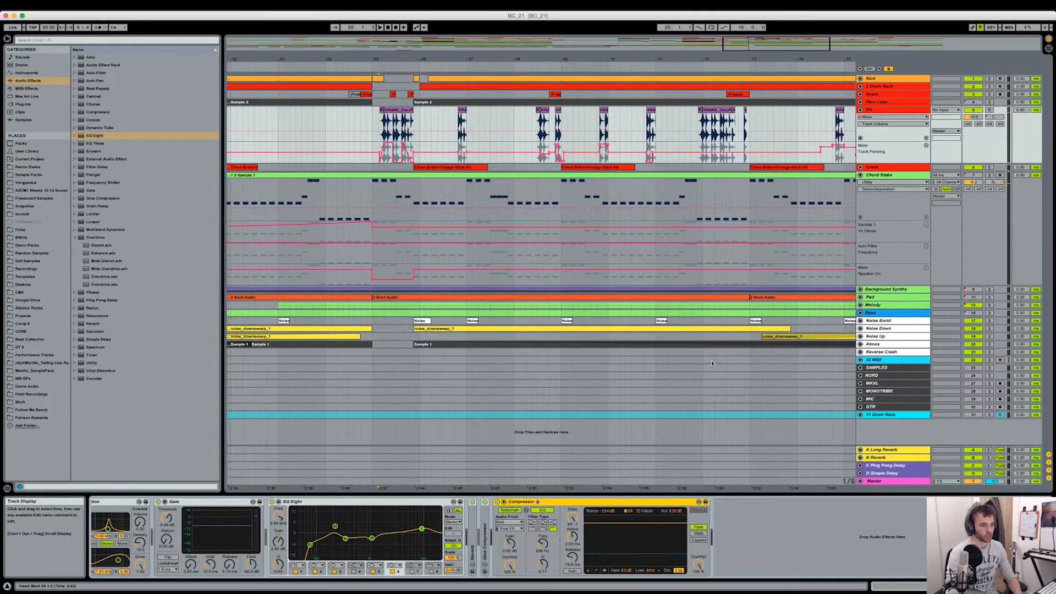
# - Fold the chopped-clip and Chord Stabs tracks and review the overall arrangement
pyautogui.click(860, 109)
pyautogui.moveTo(802, 57); pyautogui.dragTo(770, 25)
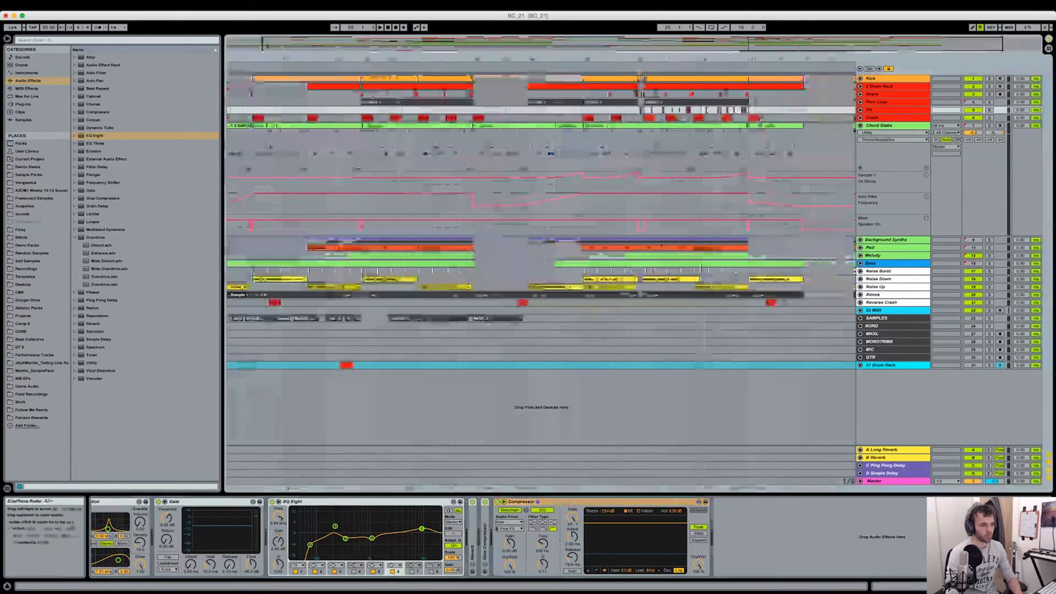
pyautogui.click(860, 125)
pyautogui.hscroll(-2, 508, 154)
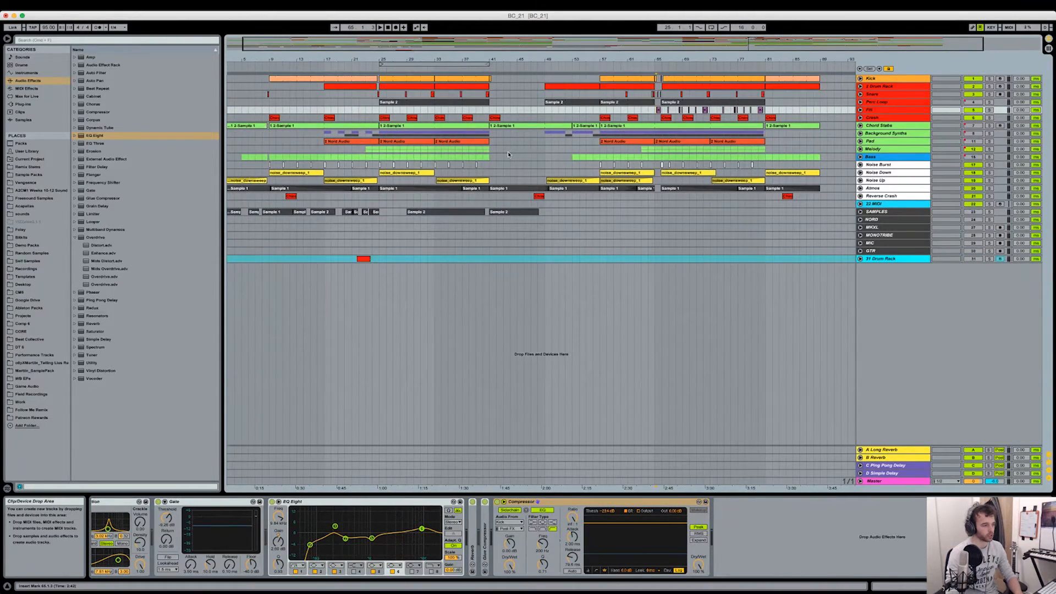
pyautogui.hscroll(-1, 406, 164)
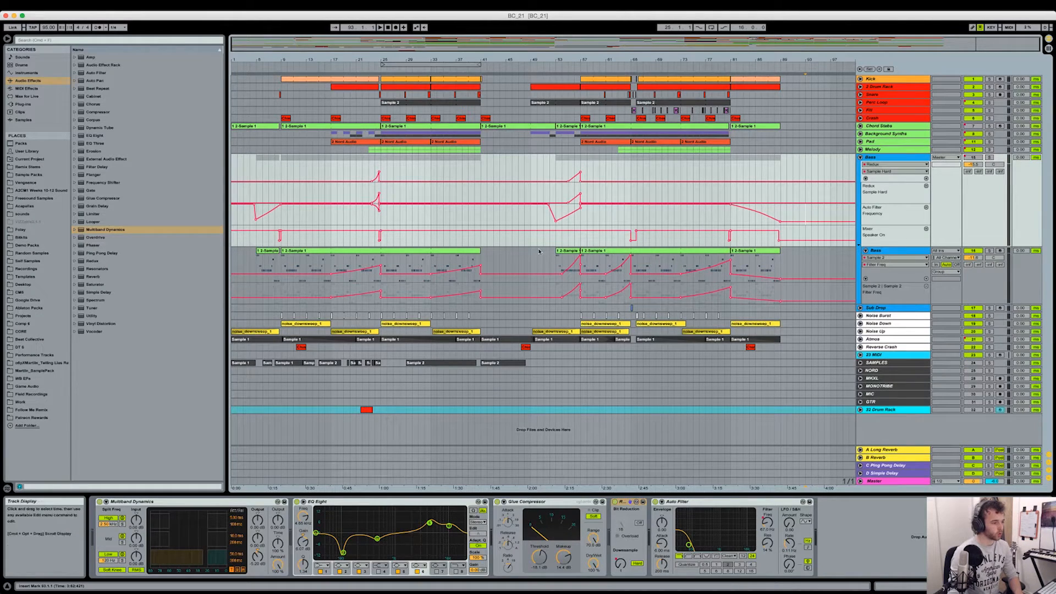
# - Examine the Bass group's Redux and Auto Filter automation and display the Chord Stabs track's device chain
pyautogui.moveTo(602, 62); pyautogui.dragTo(603, 72)
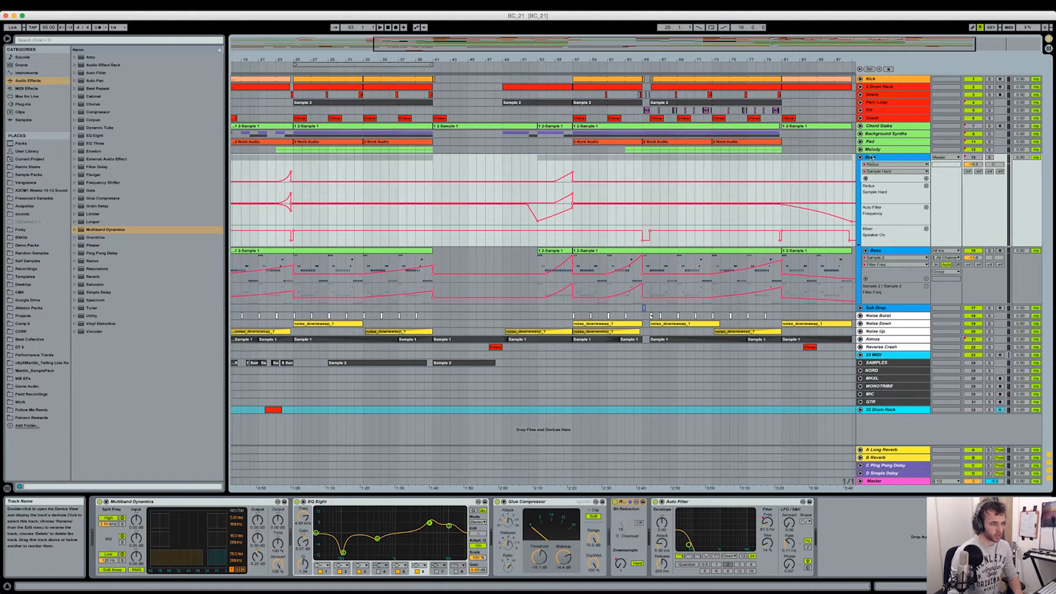
pyautogui.click(870, 158)
pyautogui.click(894, 127)
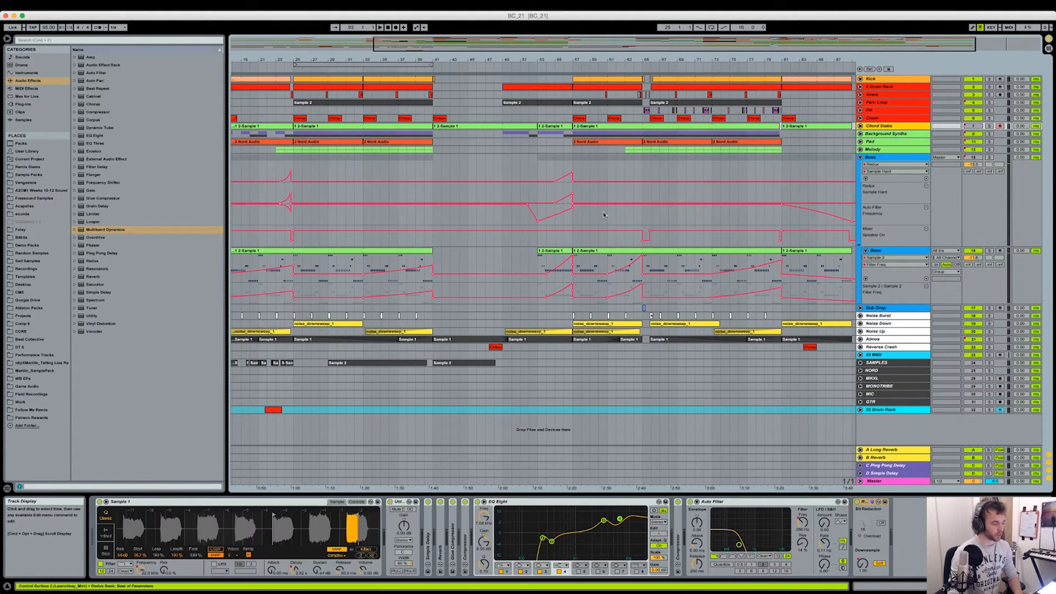
pyautogui.hscroll(-5, 604, 215)
pyautogui.hscroll(-2, 424, 193)
# - Play the mix from bar 23 and again from bar 55 to audition the Bass group's Redux and filter build-ups
pyautogui.click(424, 194)
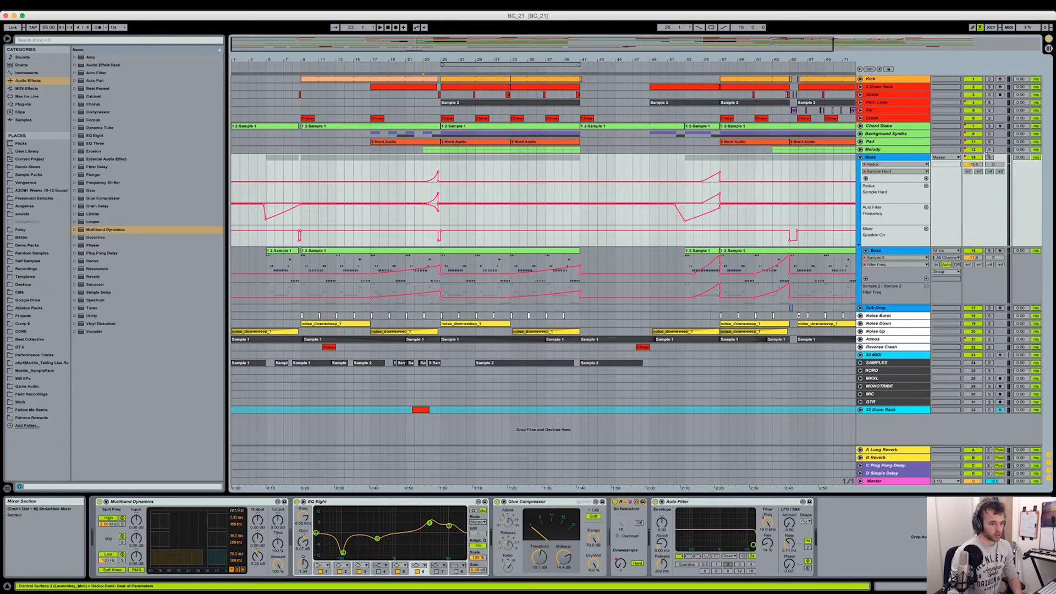
pyautogui.moveTo(472, 60); pyautogui.dragTo(471, 73)
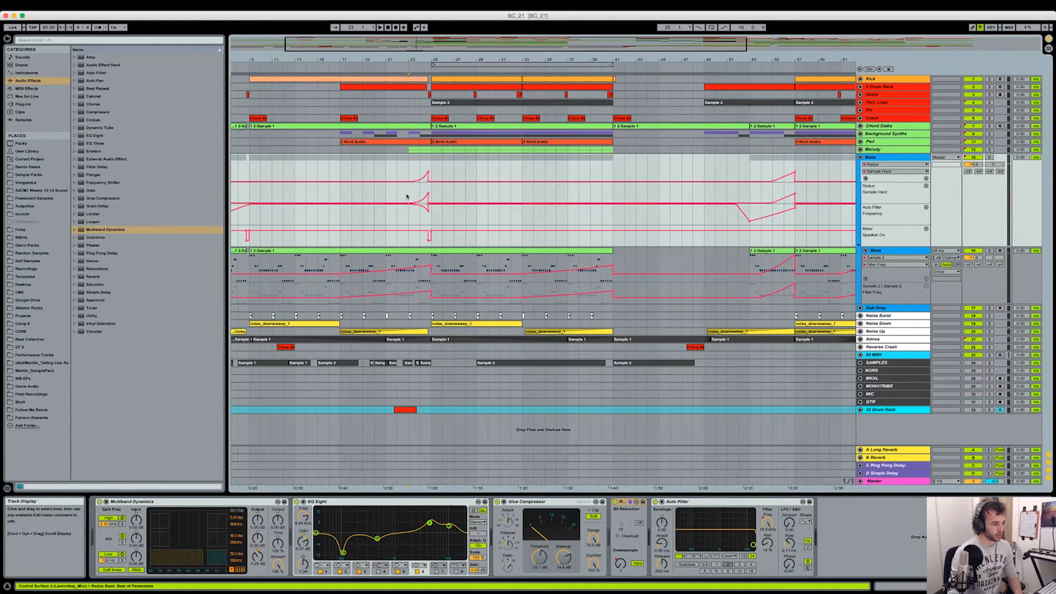
pyautogui.press('space')
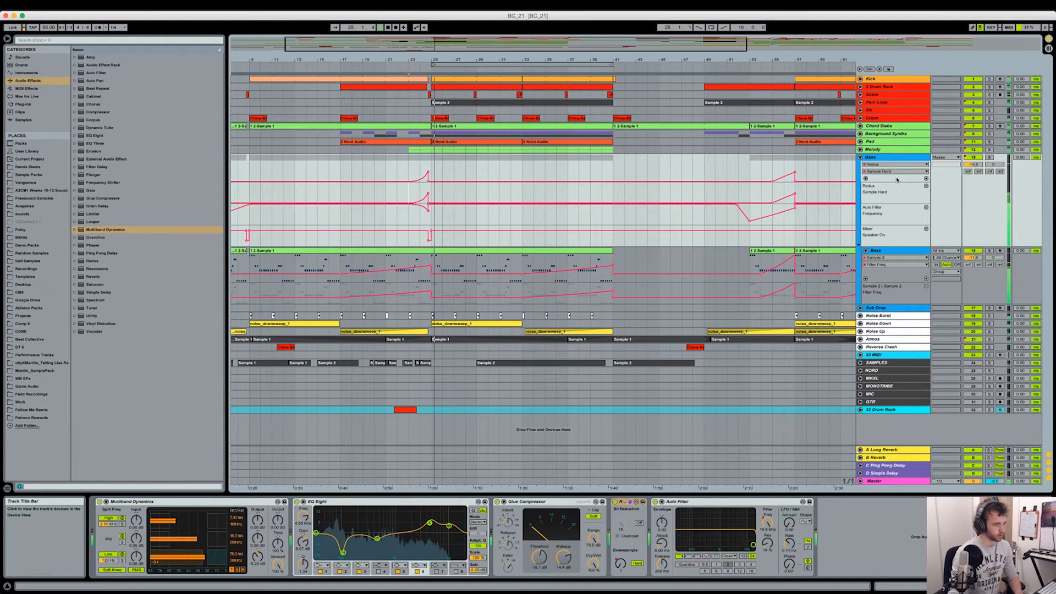
pyautogui.click(773, 170)
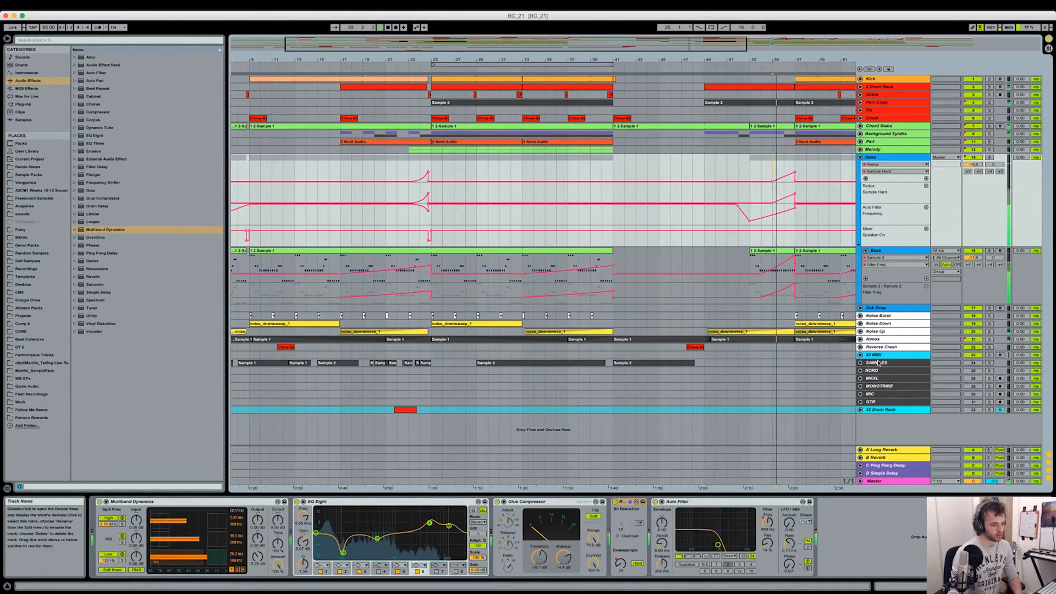
pyautogui.hscroll(5, 814, 407)
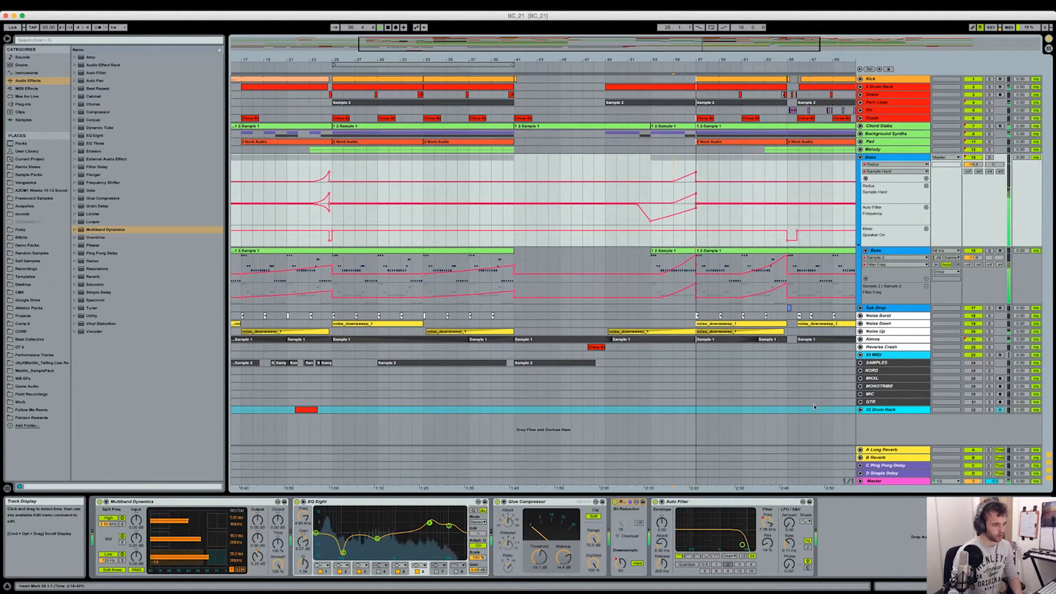
pyautogui.press('space')
# - Unfold the Master track to examine its Auto Filter, Utility and EQ Eight automation, and fold it again
pyautogui.click(860, 481)
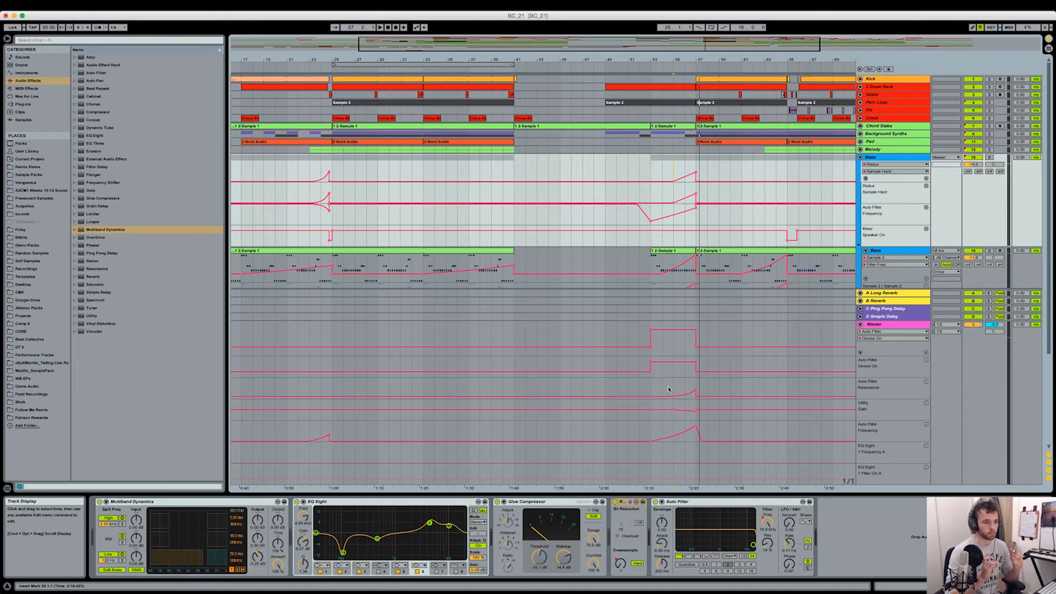
pyautogui.click(861, 325)
# - Unfold the Sub Drop track and examine its clip in the break at bar 65
pyautogui.hscroll(5, 777, 306)
pyautogui.hscroll(5, 778, 307)
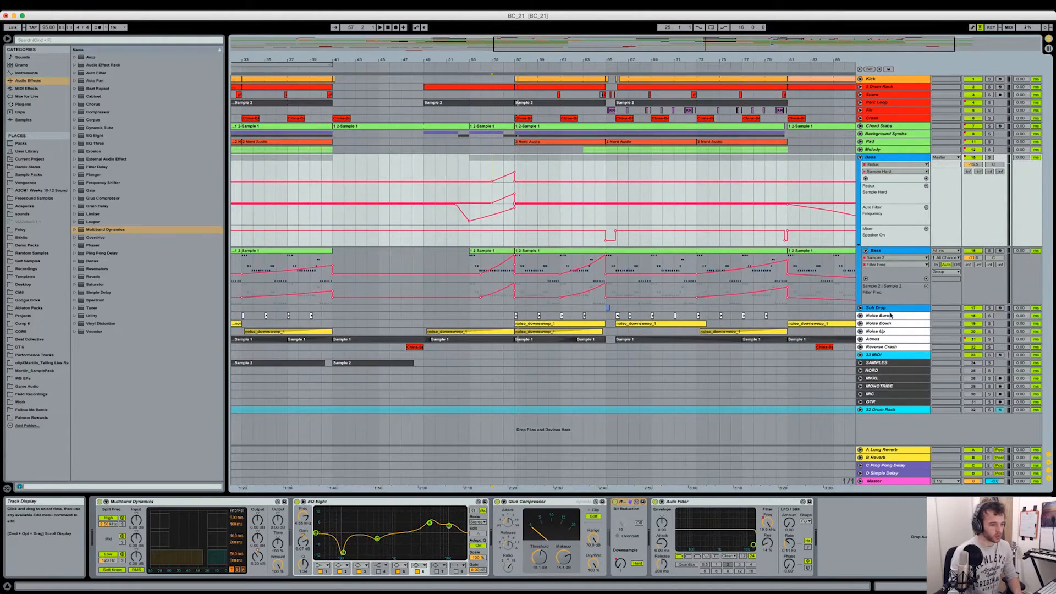
pyautogui.click(860, 308)
pyautogui.moveTo(607, 62); pyautogui.dragTo(561, 339)
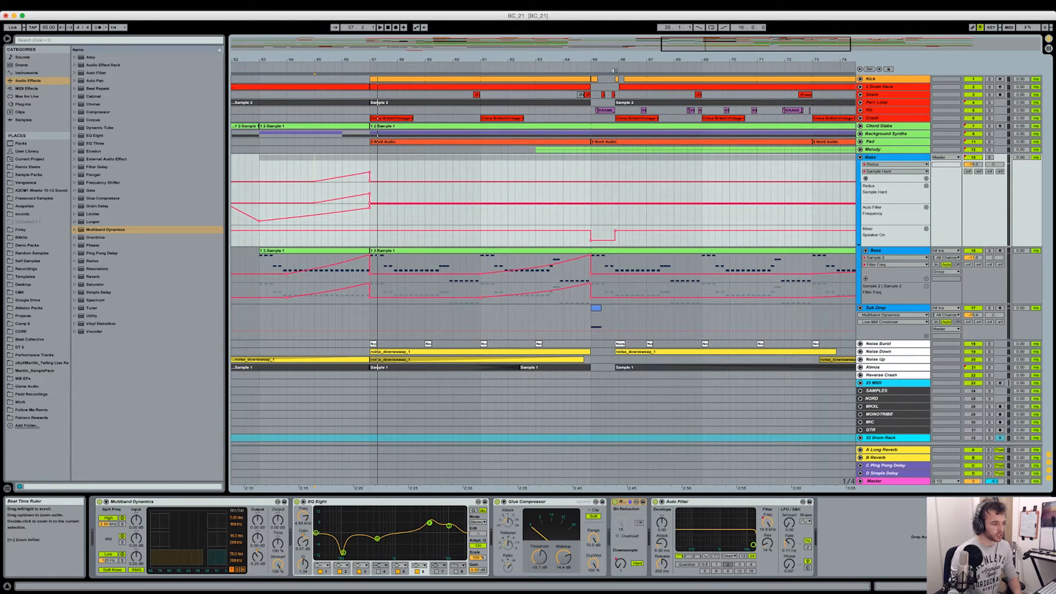
# - Play the mix from bar 64 to audition the Sub Drop clip in the break
pyautogui.click(562, 317)
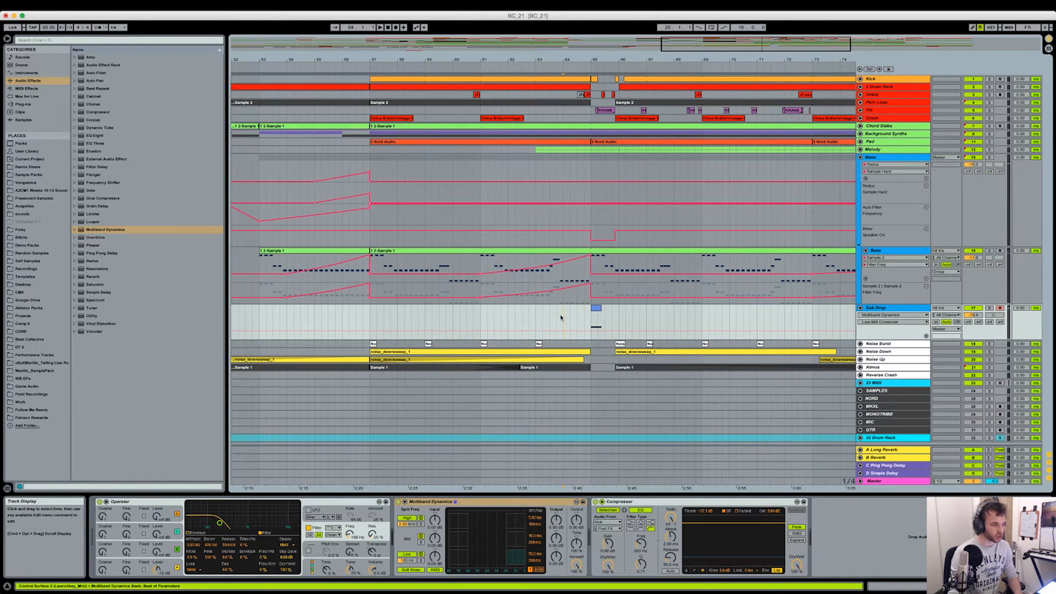
pyautogui.press('space')
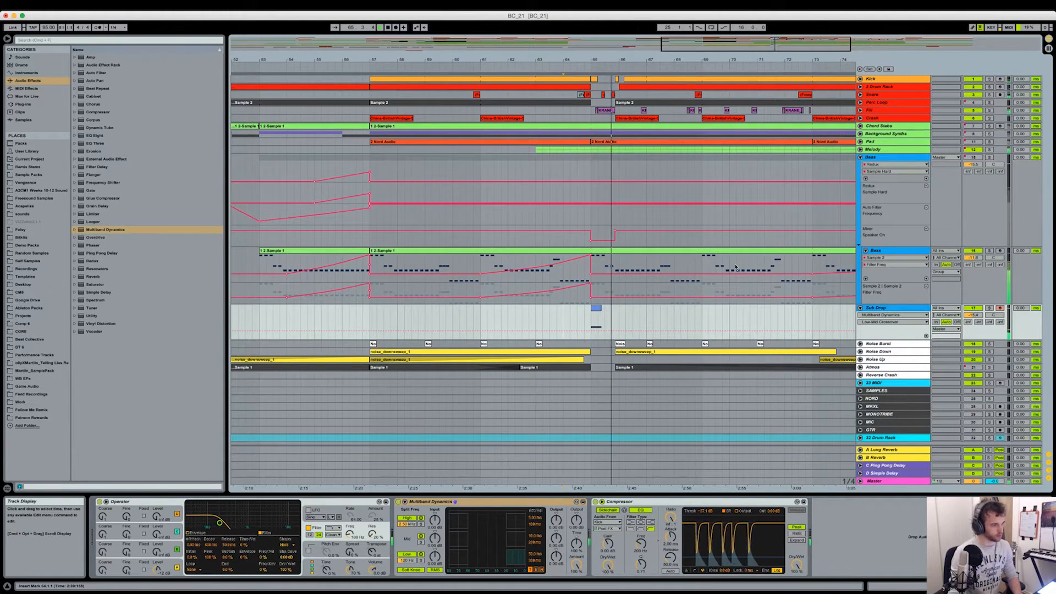
pyautogui.moveTo(672, 53); pyautogui.dragTo(673, 34)
pyautogui.press('space')
# - Fold the Bass track, the Sub Drop track and the Bass group, and display the whole arrangement
pyautogui.click(866, 251)
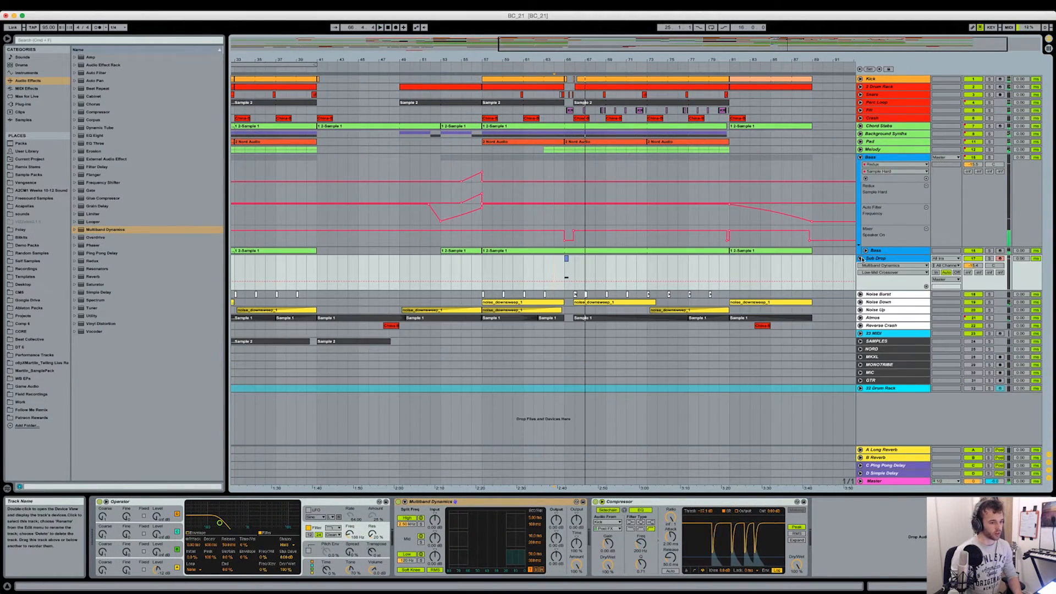
pyautogui.click(860, 257)
pyautogui.click(861, 158)
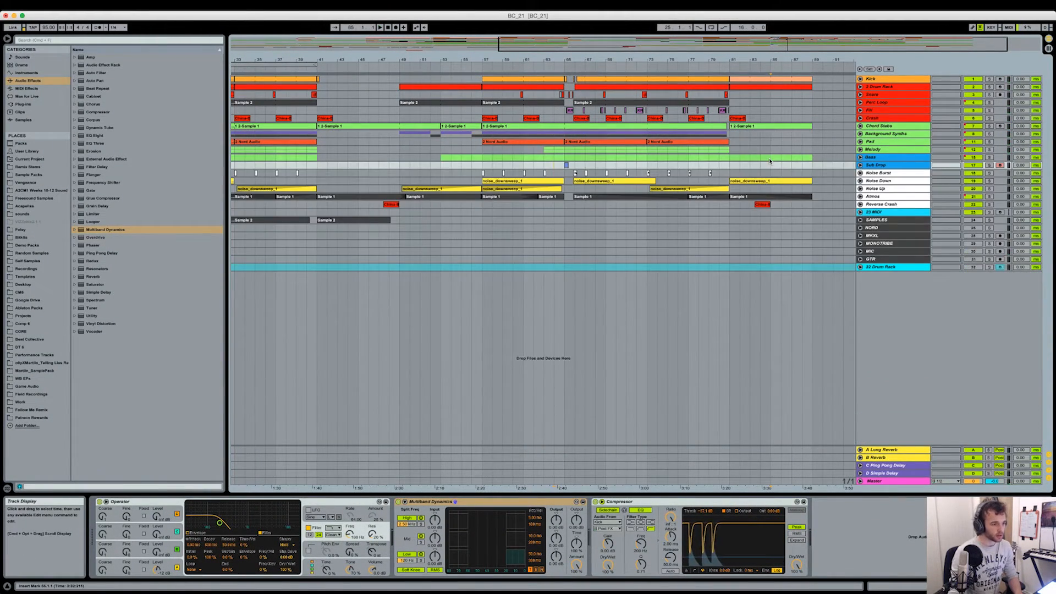
pyautogui.click(770, 160)
pyautogui.press('-')
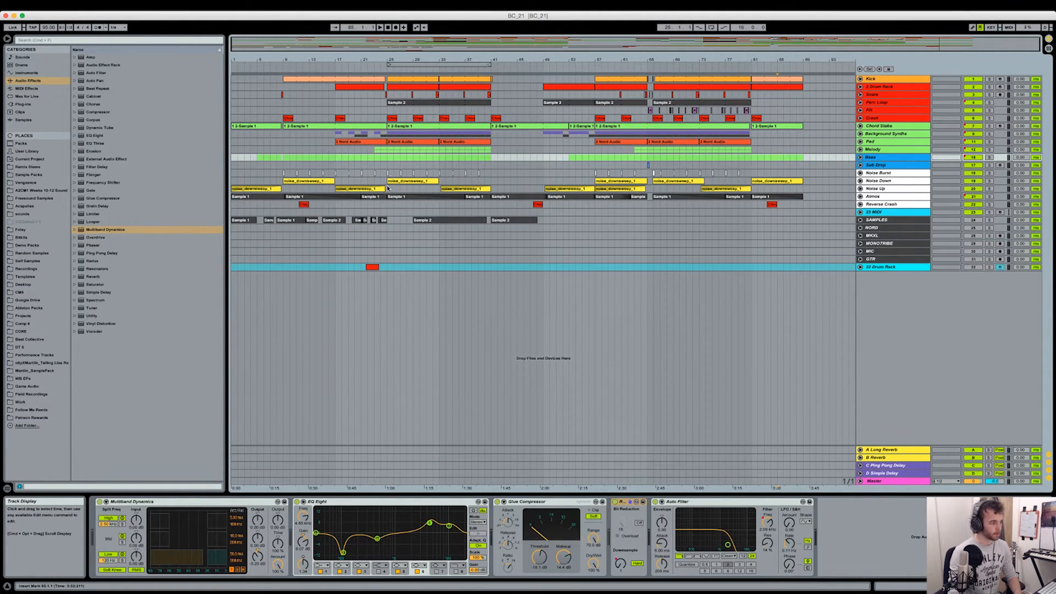
pyautogui.click(387, 213)
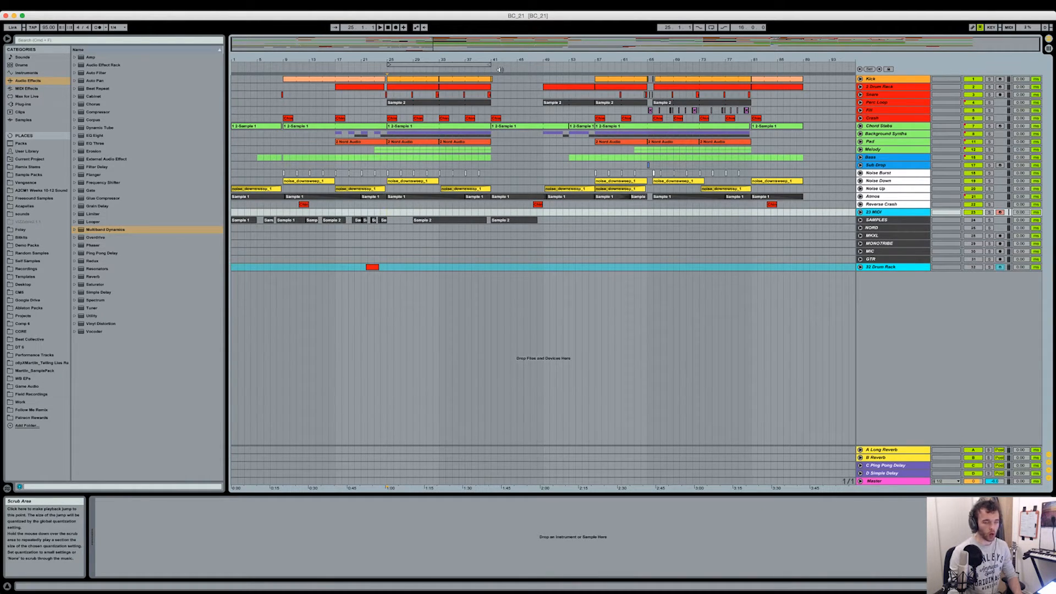
pyautogui.click(534, 143)
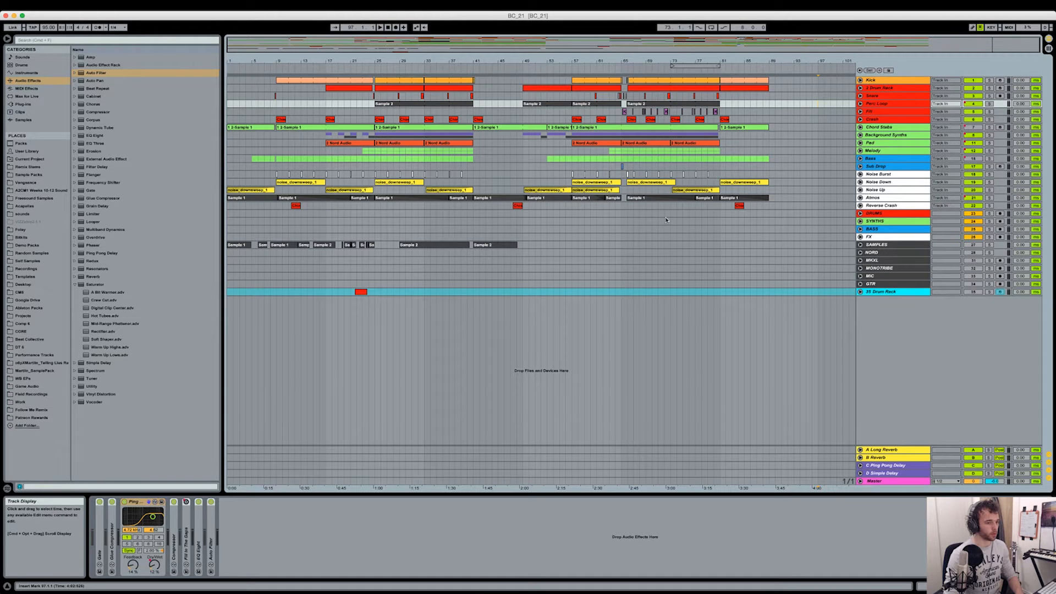
# - Display the DRUMS bus's device chain, folding its Mono Lows rack and unfolding its Audio Effect Rack with the Glue Compressor
pyautogui.click(582, 228)
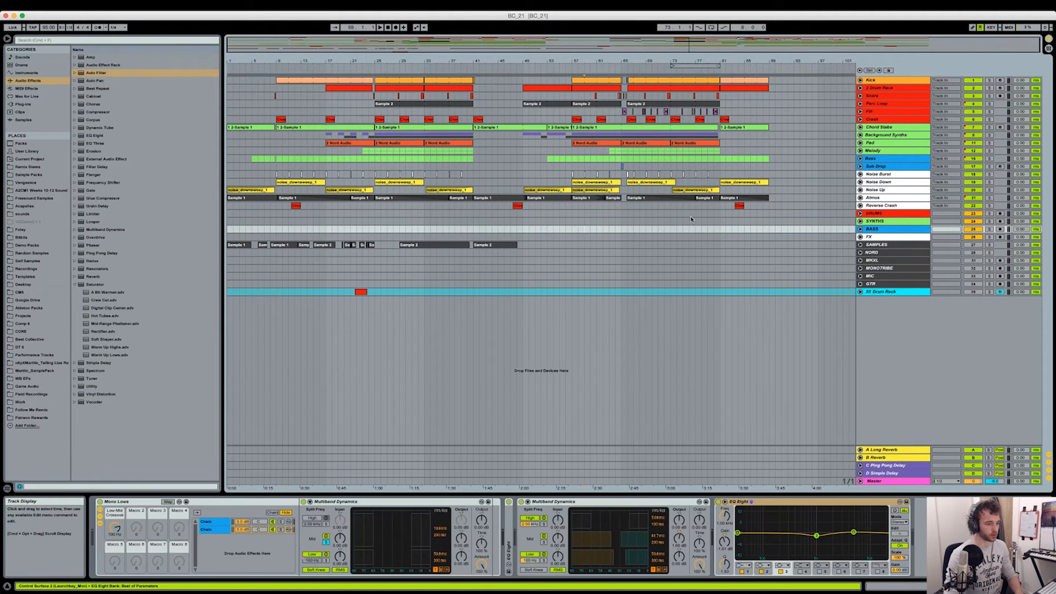
pyautogui.click(881, 216)
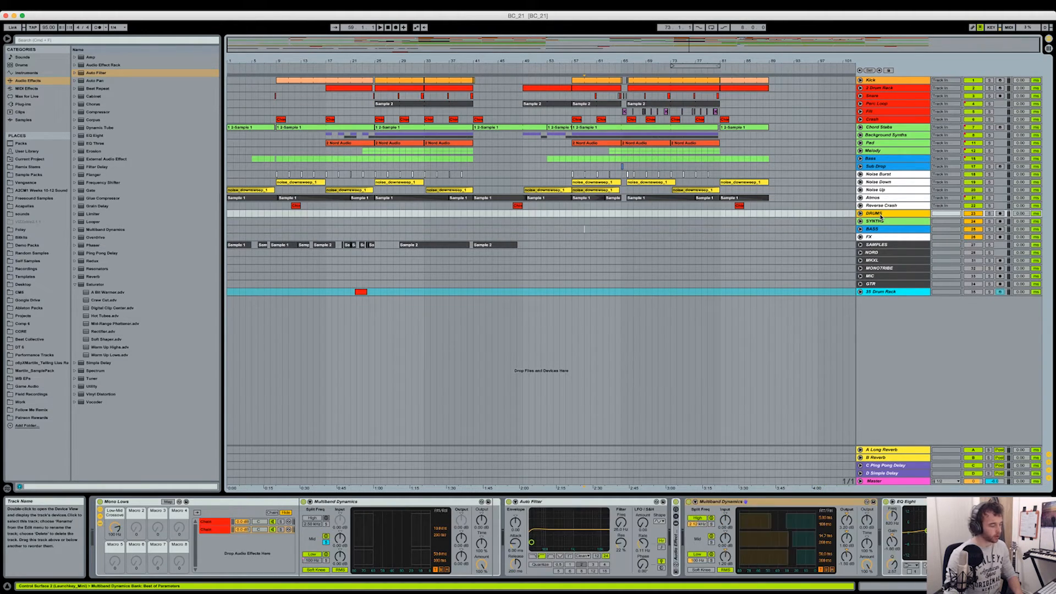
pyautogui.doubleClick(121, 504)
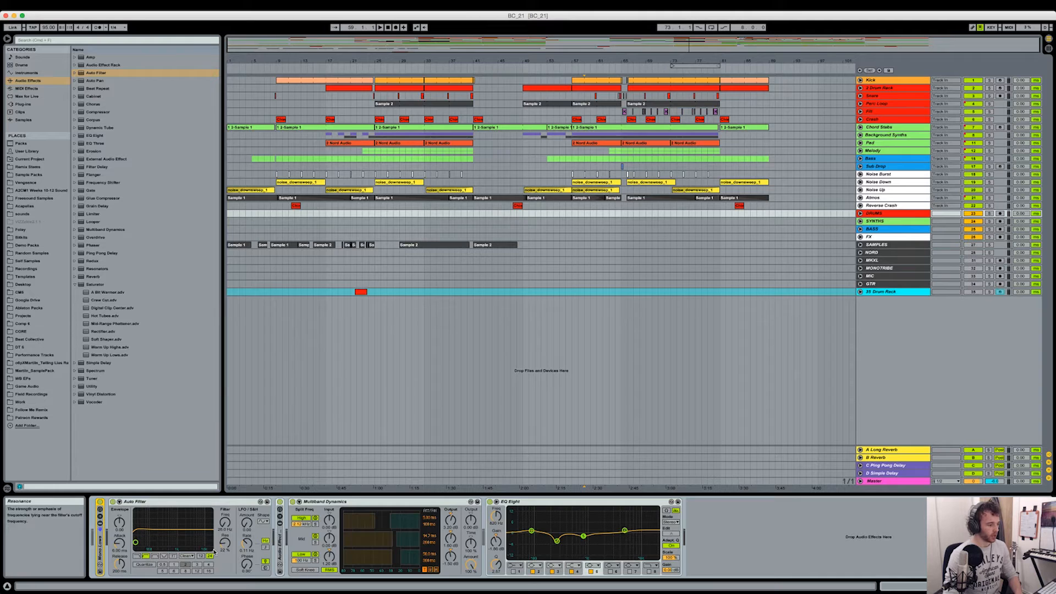
pyautogui.doubleClick(280, 544)
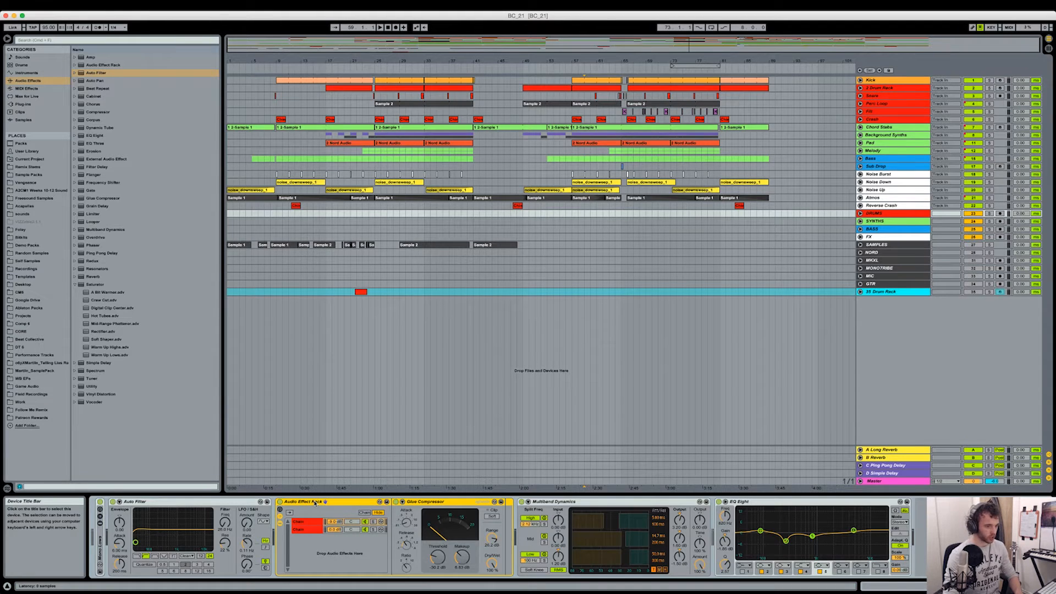
# - Solo the DRUMS bus and play it from bar 73
pyautogui.click(988, 214)
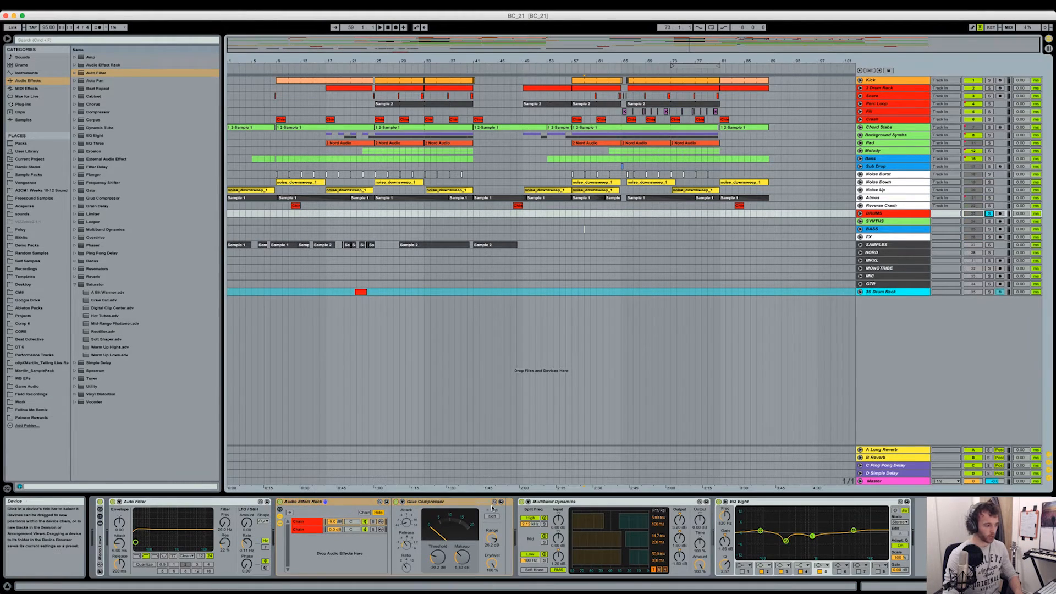
pyautogui.click(697, 97)
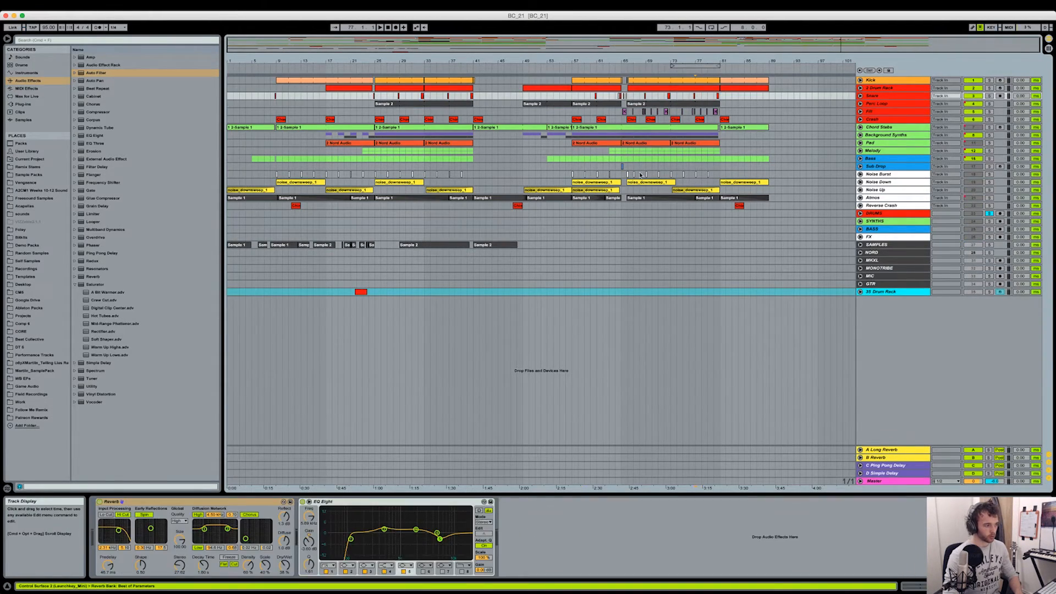
pyautogui.click(884, 214)
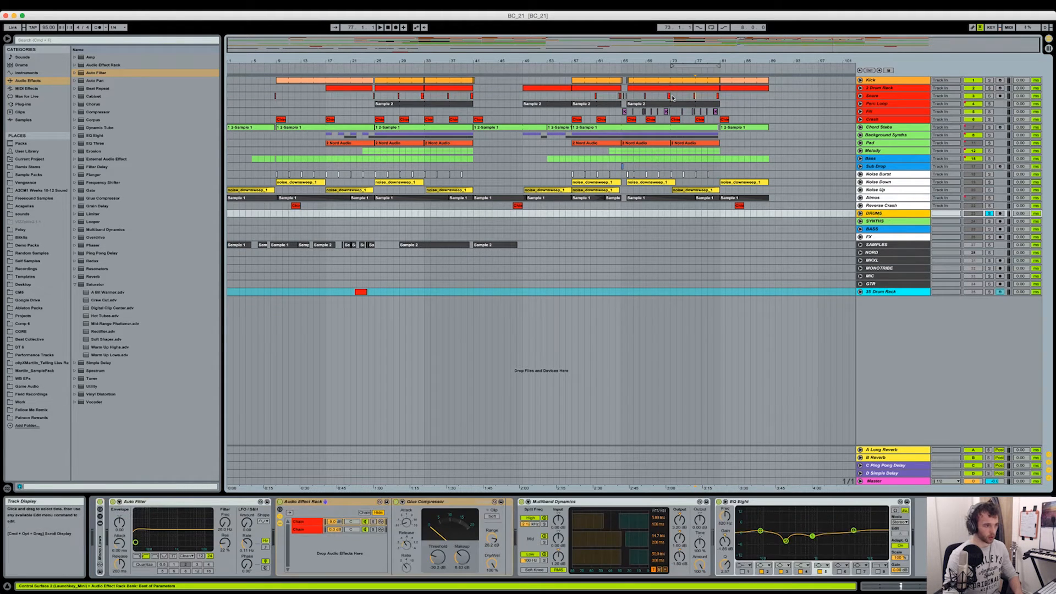
pyautogui.click(672, 96)
pyautogui.press('space')
pyautogui.click(907, 213)
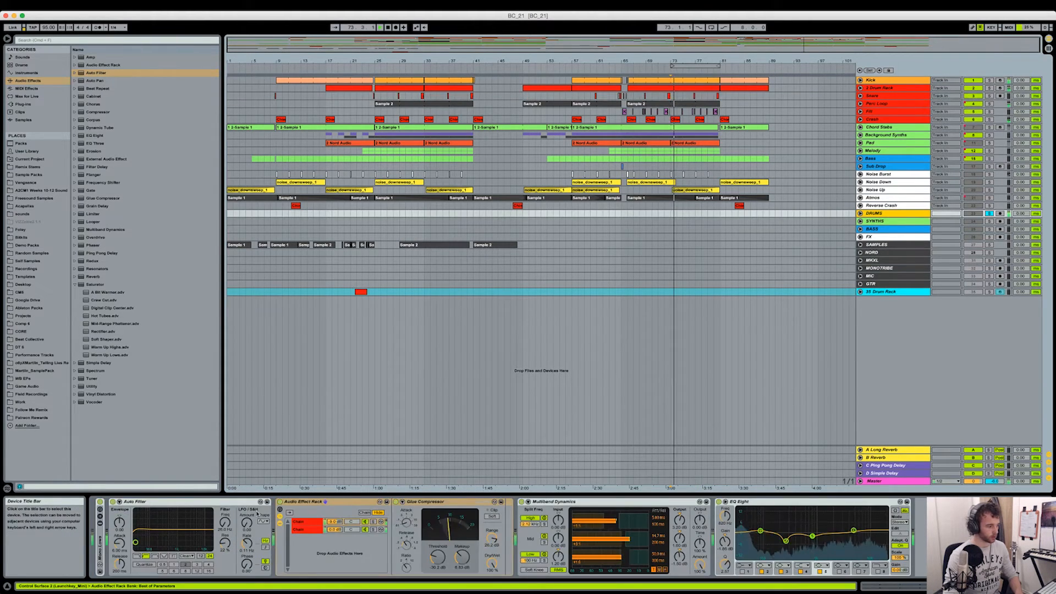
# - Compare the soloed DRUMS bus with its Multiband Dynamics, EQ Eight and entire device chain switched off and on
pyautogui.click(522, 502)
pyautogui.click(719, 501)
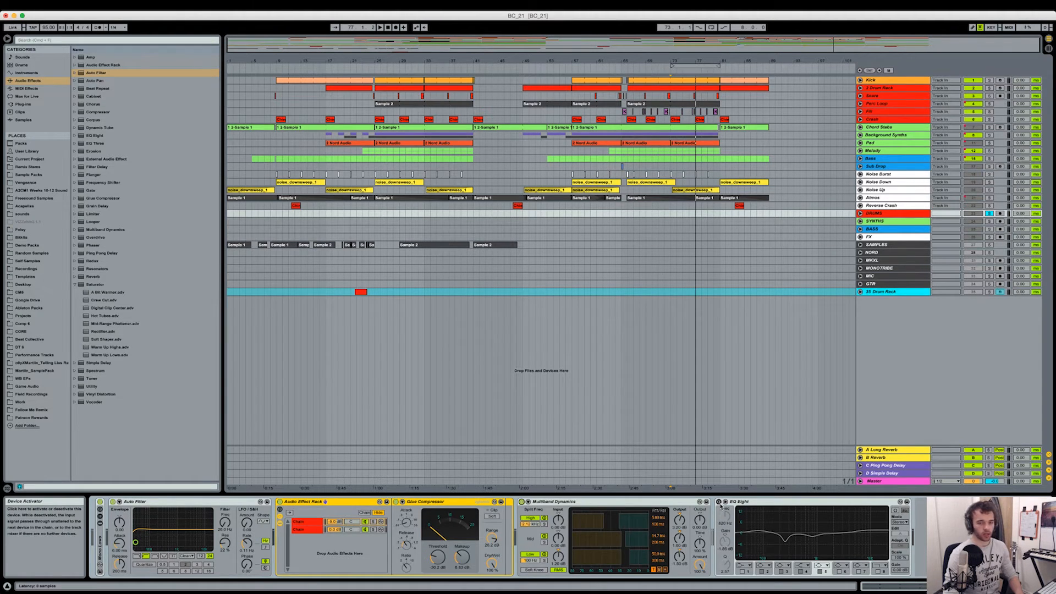
pyautogui.click(719, 502)
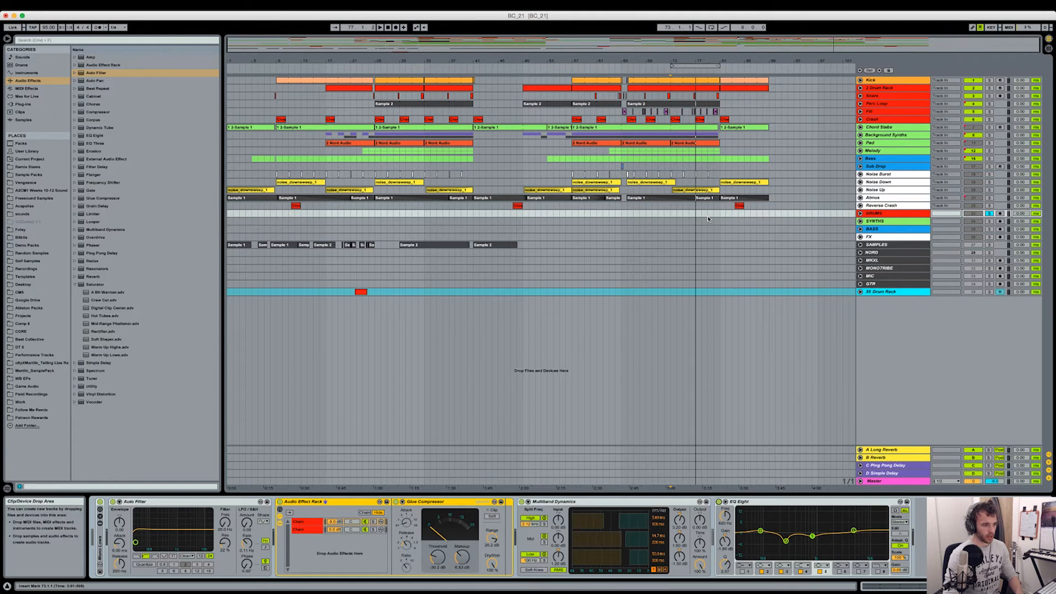
pyautogui.press('space')
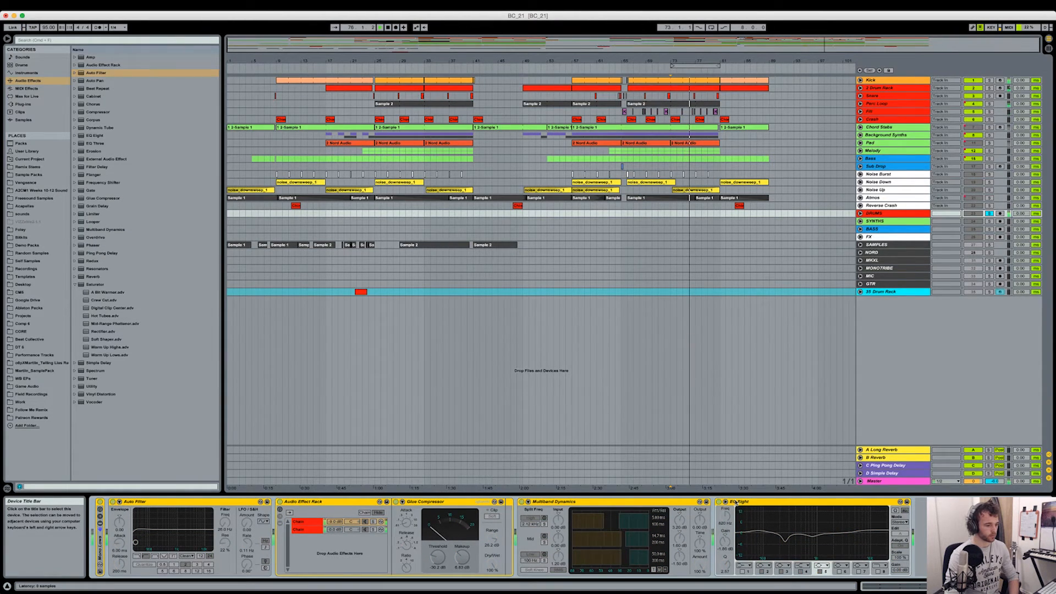
pyautogui.press('0')
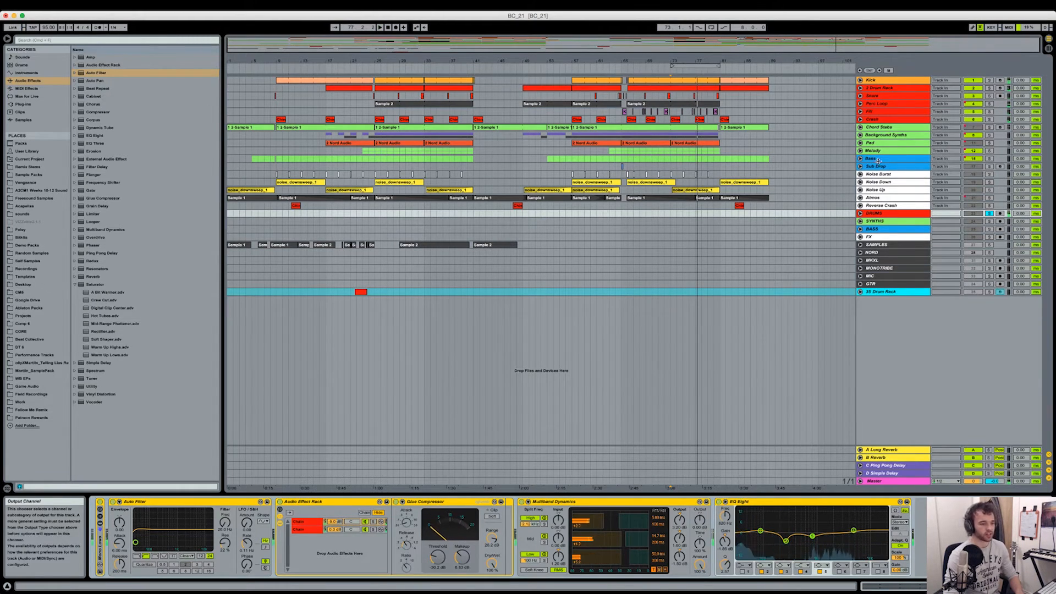
# - Display the SYNTHS bus's device chain and fold its Auto Filter
pyautogui.click(876, 221)
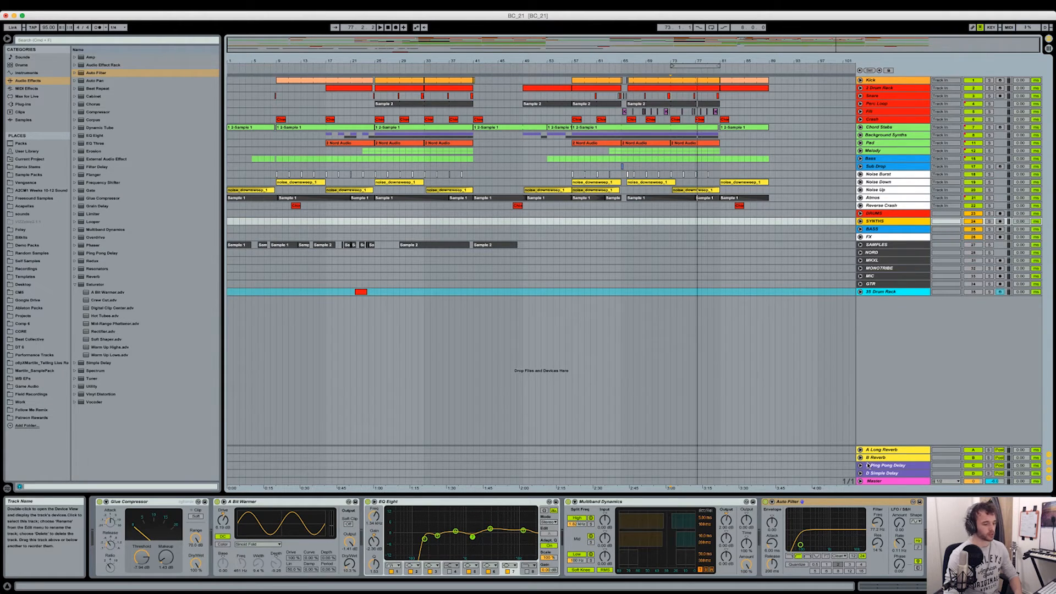
pyautogui.doubleClick(829, 504)
pyautogui.click(869, 228)
pyautogui.click(868, 221)
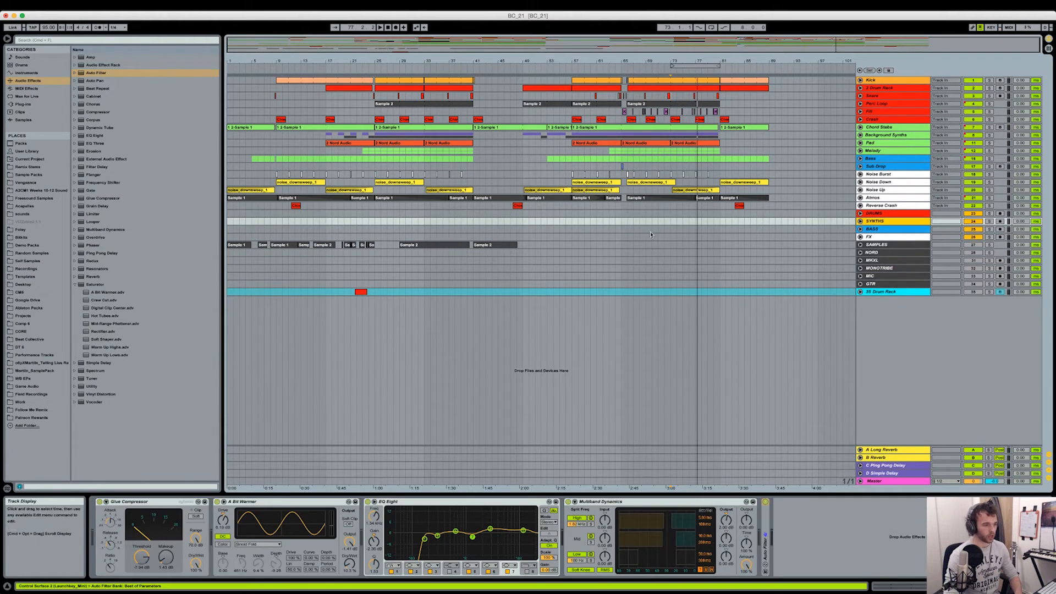
# - Solo the SYNTHS bus, select its device chain and play from bar 65 to audition the bus processing
pyautogui.click(623, 221)
pyautogui.click(989, 221)
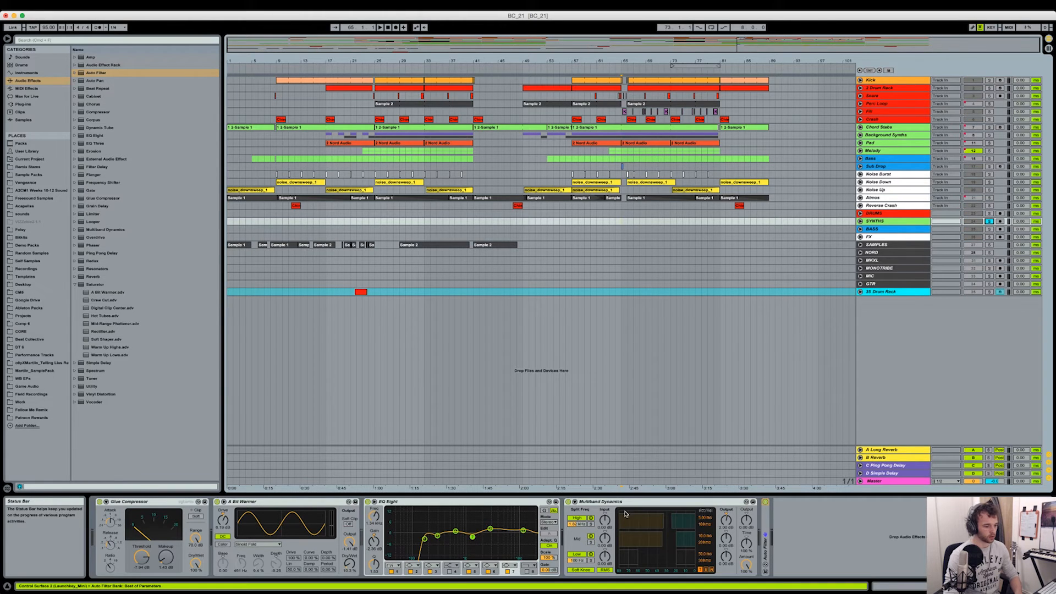
pyautogui.click(146, 503)
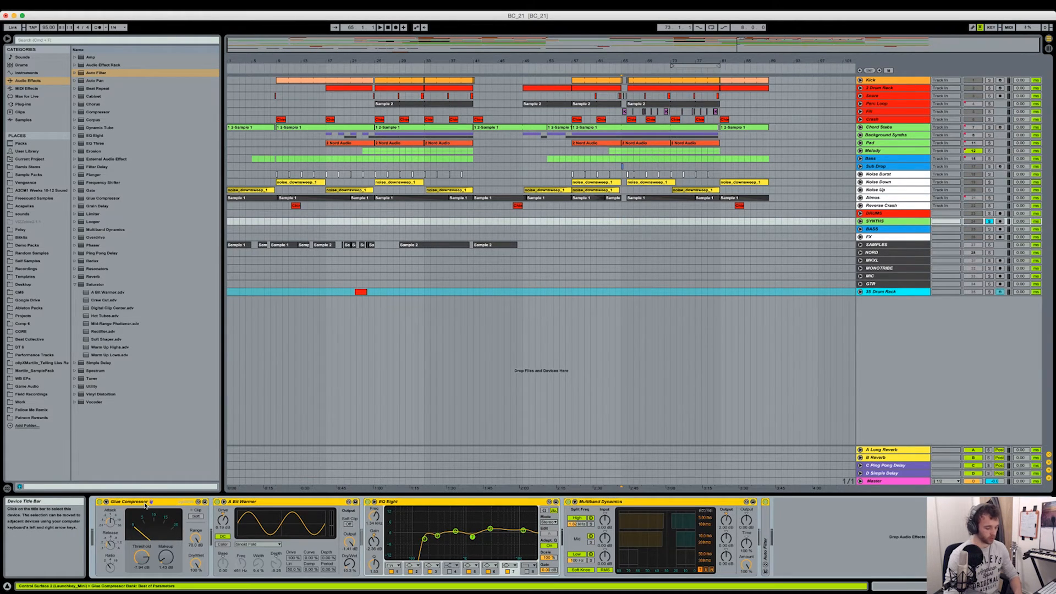
pyautogui.press('space')
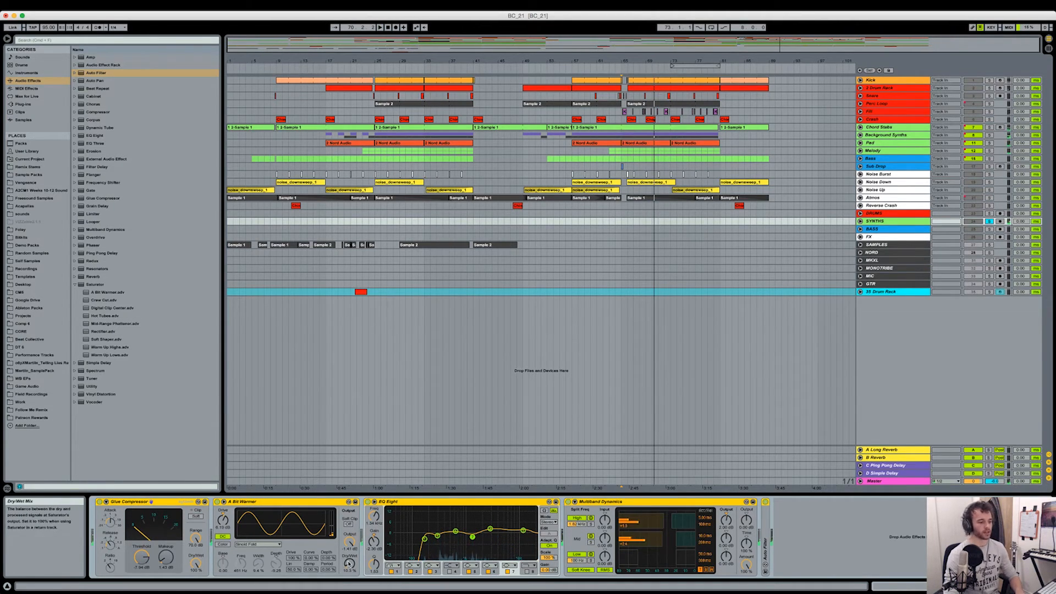
# - Solo the BASS bus, examine its device chain, and fold both EQ Eights and the Multiband Dynamics between them
pyautogui.click(903, 230)
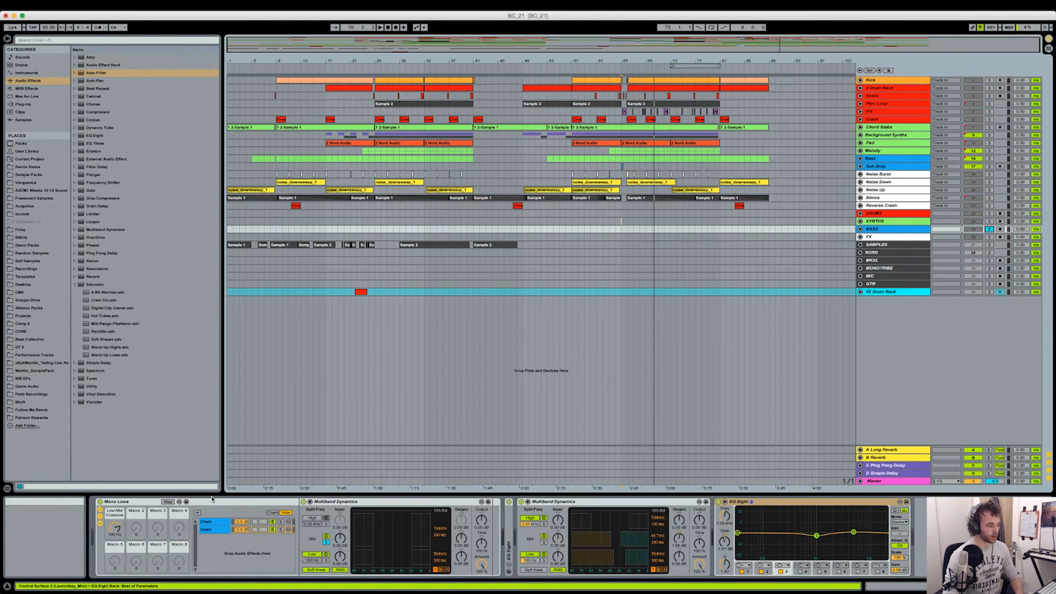
pyautogui.doubleClick(509, 537)
pyautogui.hscroll(3, 593, 514)
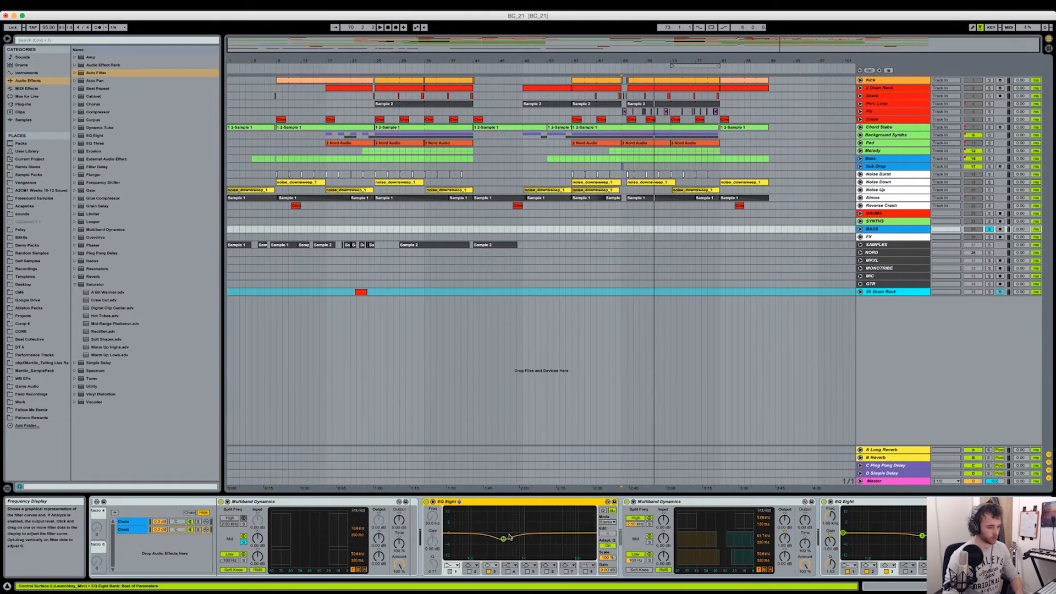
pyautogui.doubleClick(505, 502)
pyautogui.doubleClick(505, 502)
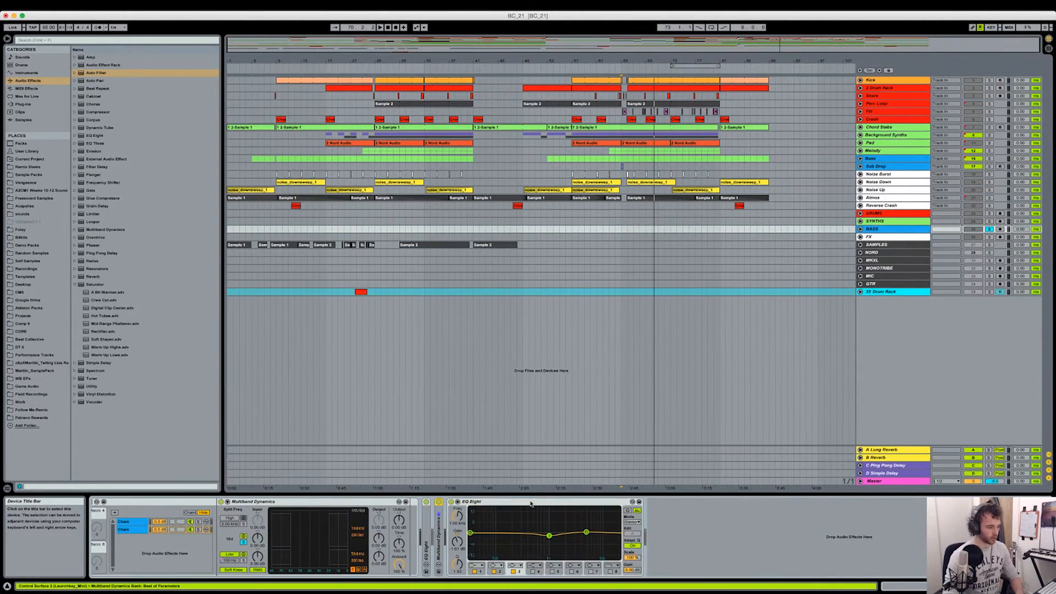
pyautogui.doubleClick(530, 503)
# - Play the soloed BASS bus from bar 67, switching its whole device chain off and on to compare the sound
pyautogui.click(176, 502)
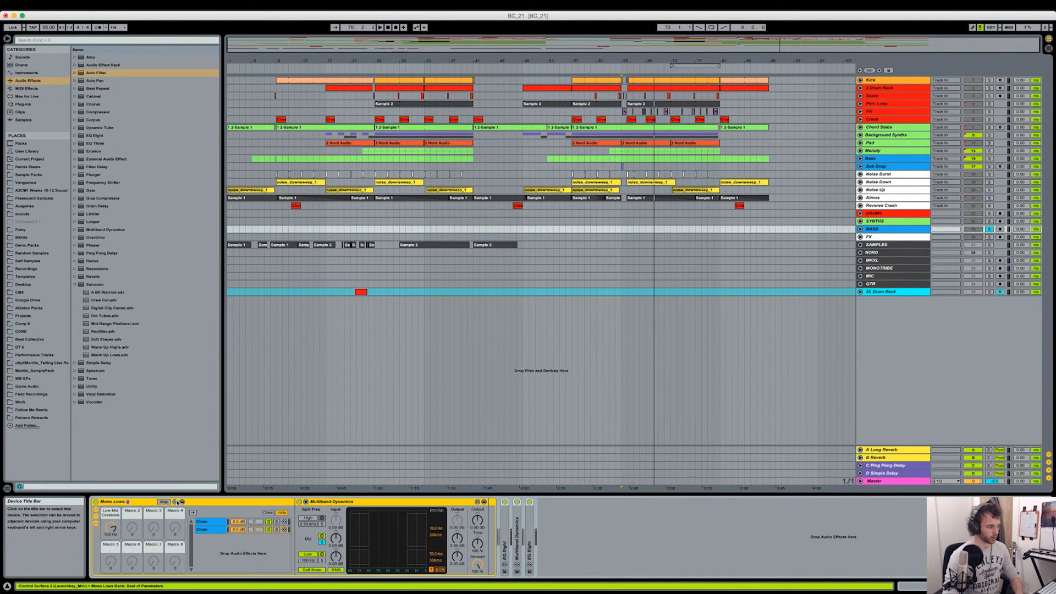
pyautogui.click(633, 167)
pyautogui.press('space')
pyautogui.click(908, 229)
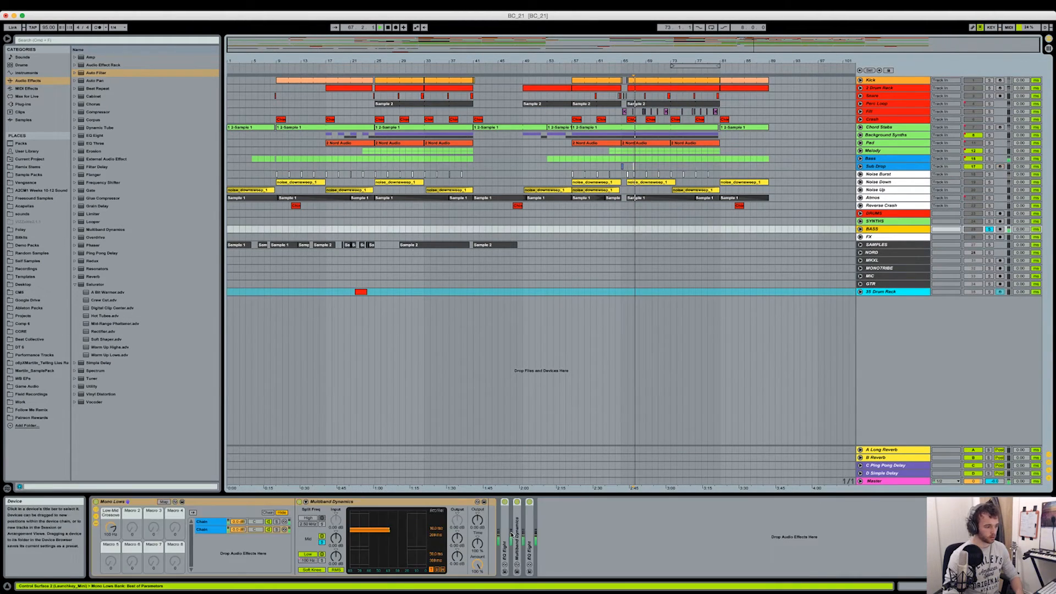
pyautogui.keyDown('shift'); pyautogui.click(530, 514); pyautogui.keyUp('shift')
pyautogui.press('0')
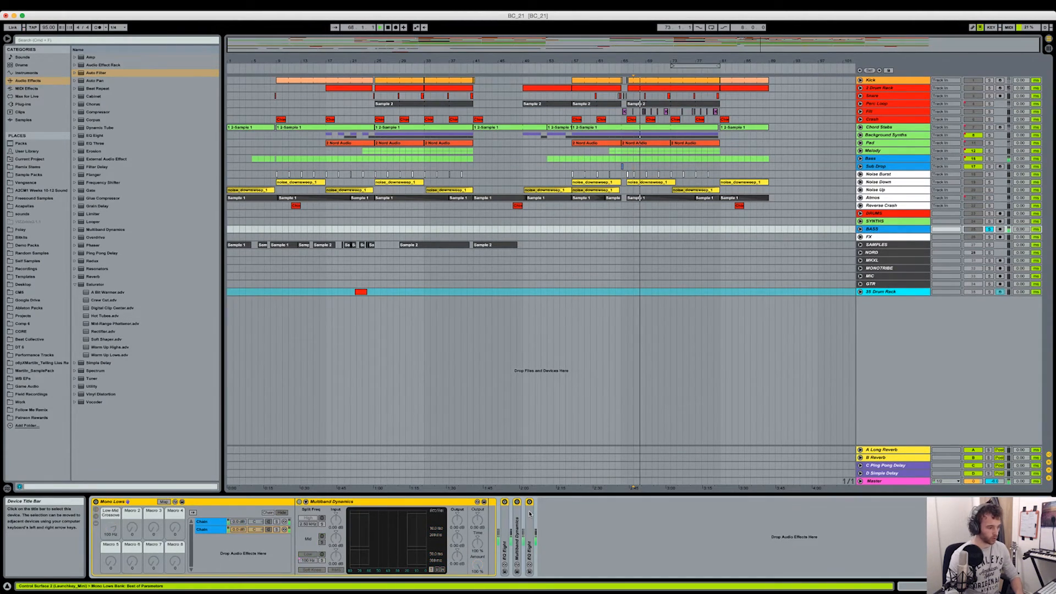
pyautogui.press('0')
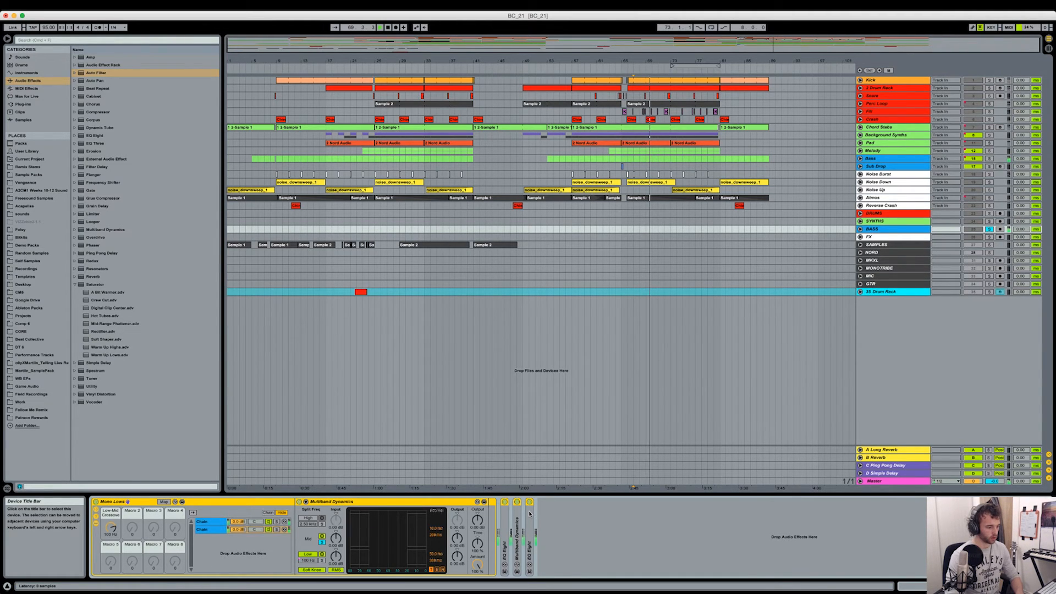
pyautogui.press('0')
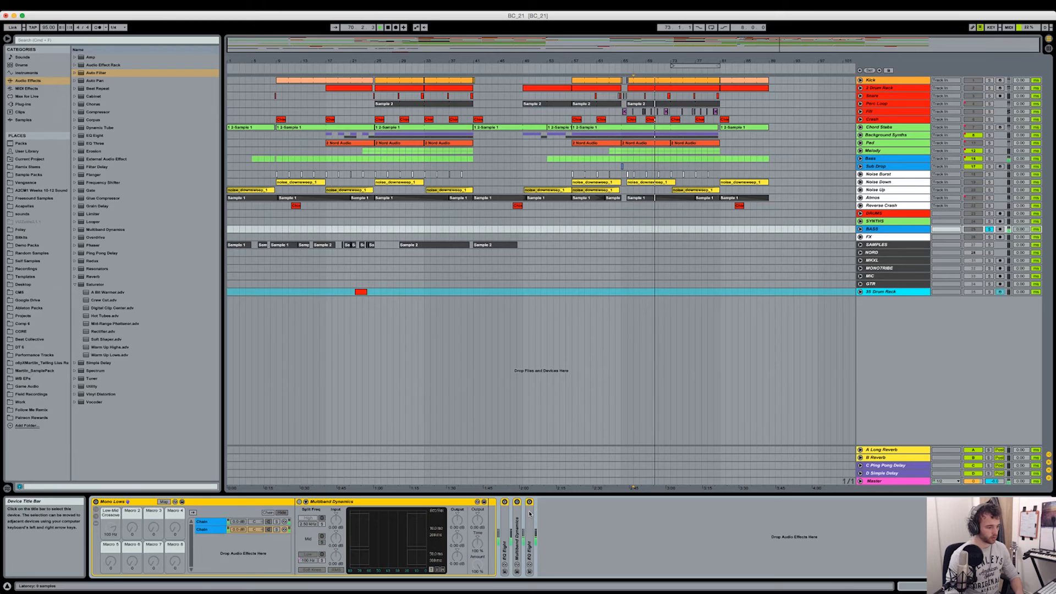
pyautogui.press('0')
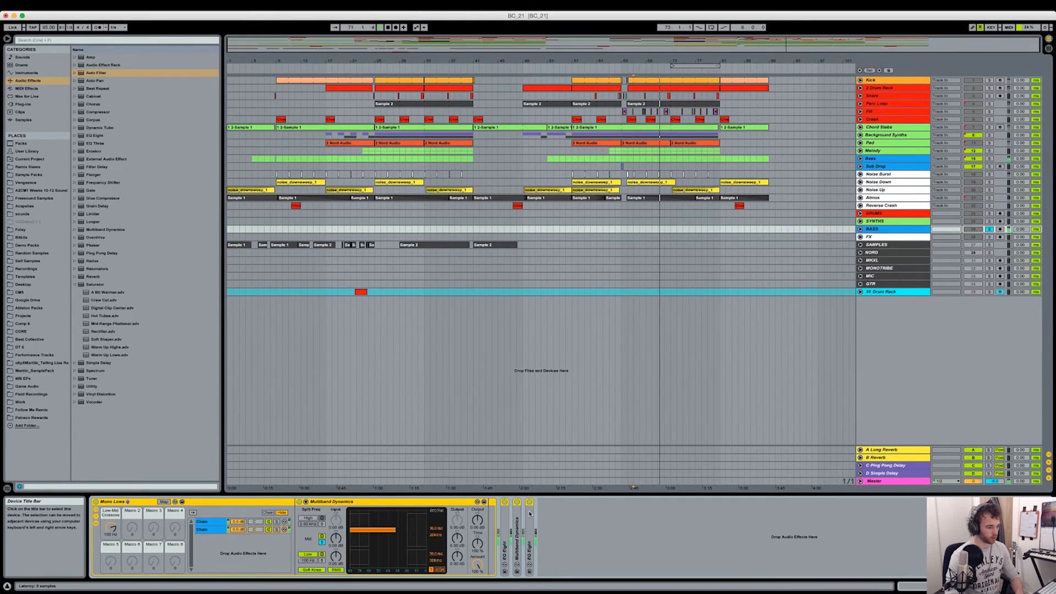
# - Examine the FX bus's EQ Eight, solo the FX bus, and display the BASS bus's device chain again
pyautogui.click(898, 236)
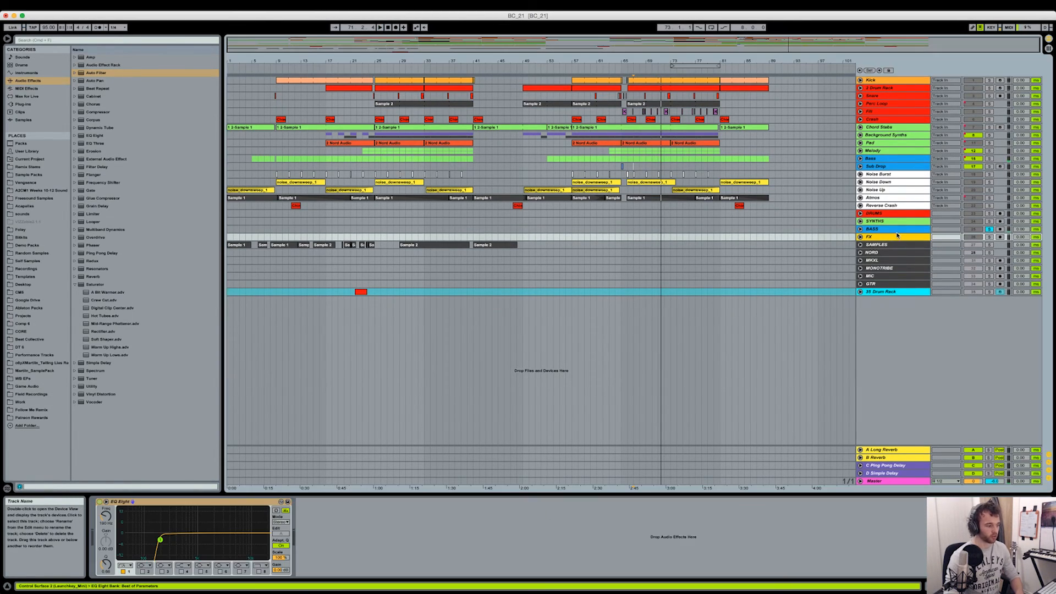
pyautogui.click(989, 237)
pyautogui.click(910, 230)
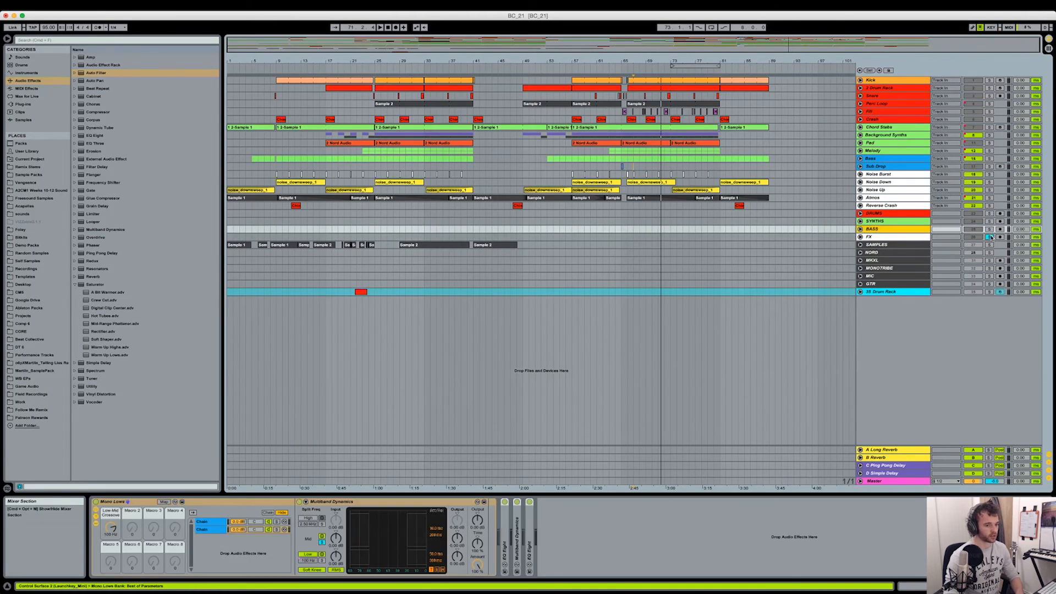
# - Unsolo the FX bus, play the full mix from bar 65 and check the bus levels in the Session mixer
pyautogui.click(989, 237)
pyautogui.click(956, 237)
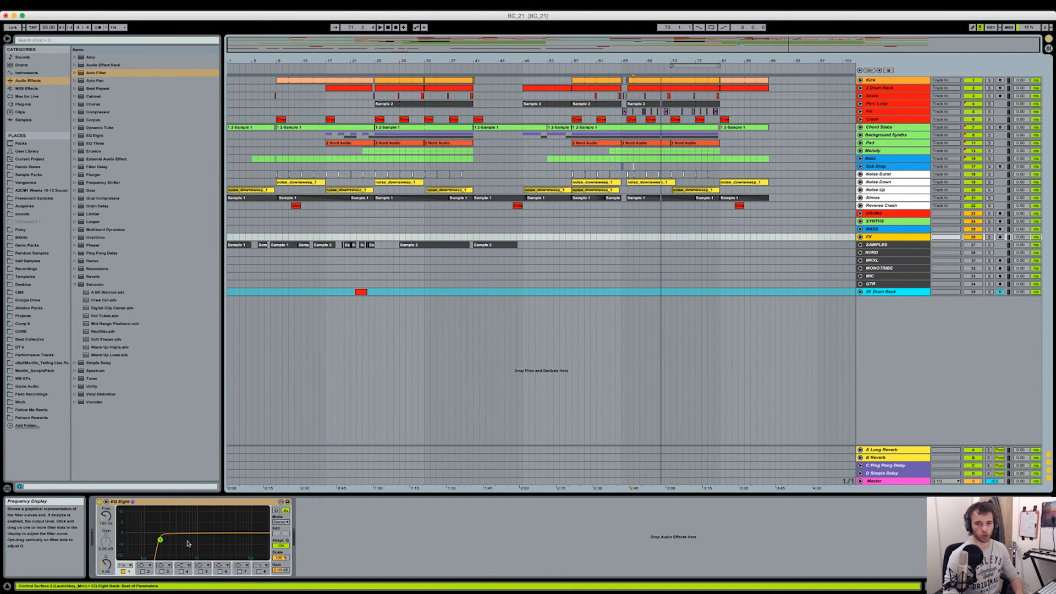
pyautogui.click(623, 237)
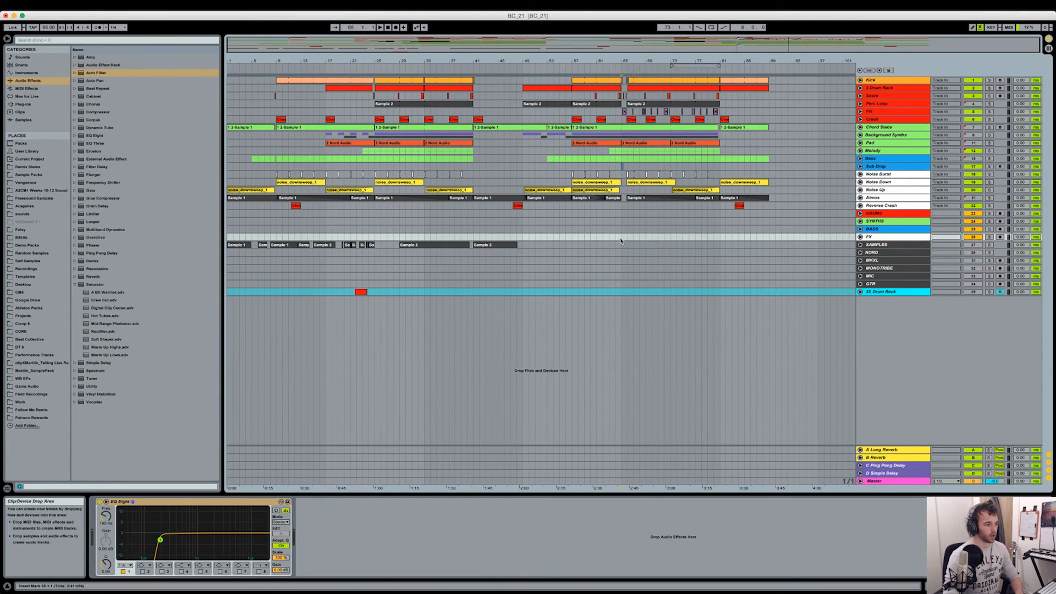
pyautogui.press('space')
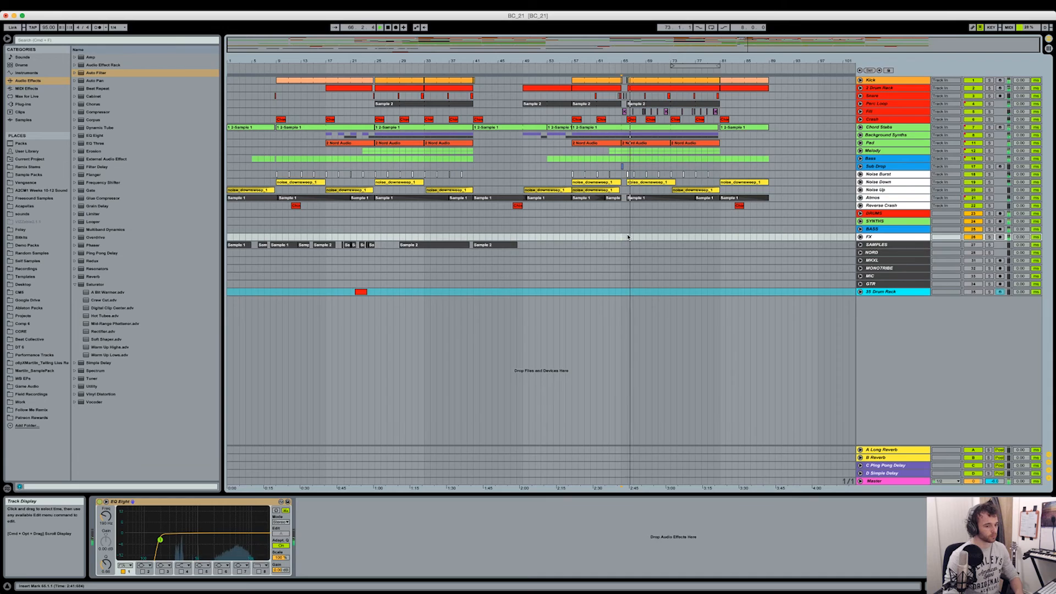
pyautogui.press('Tab')
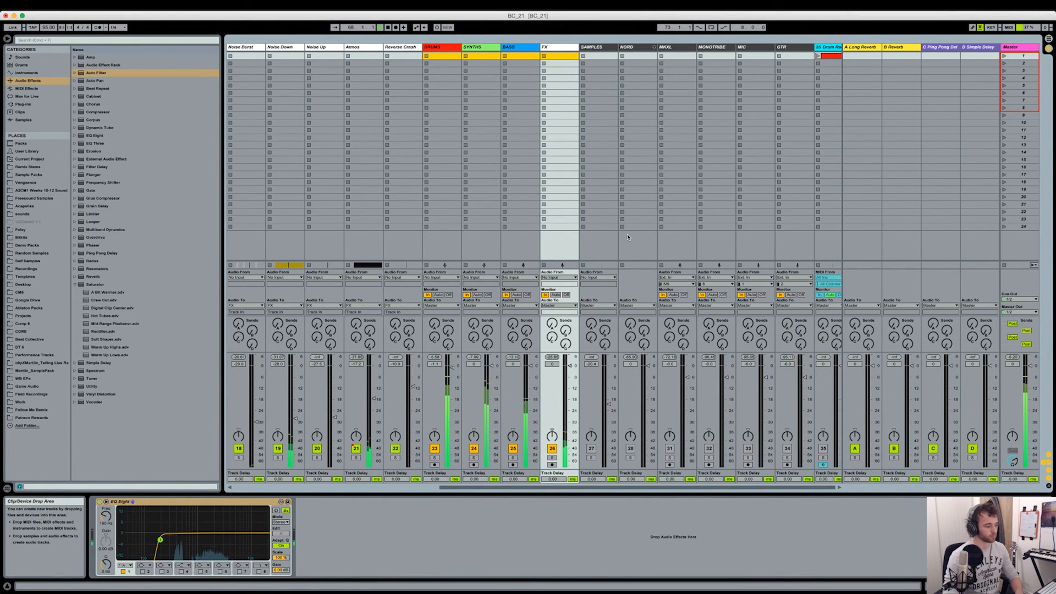
pyautogui.press('Tab')
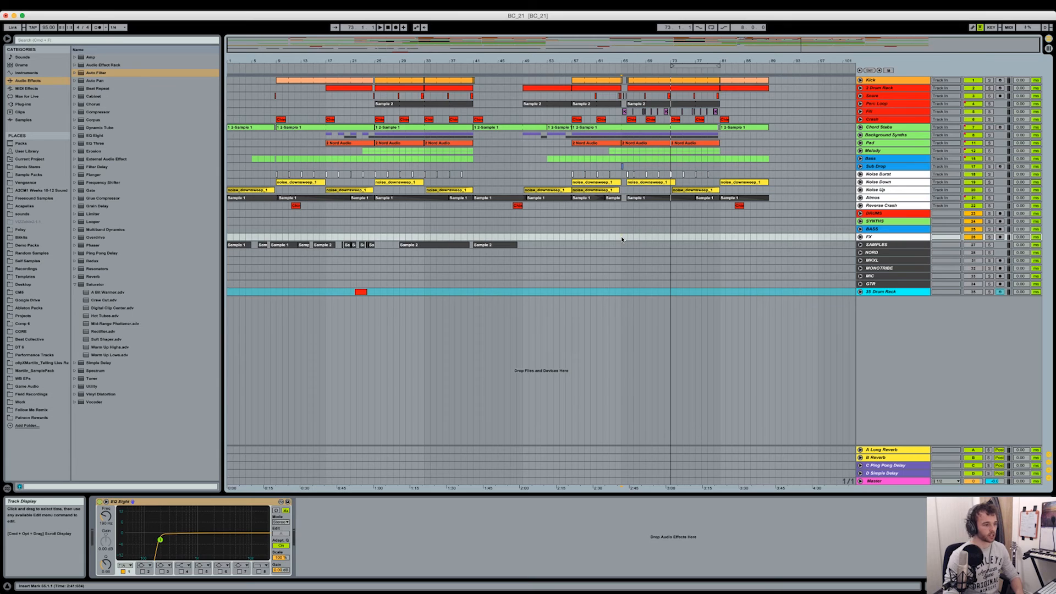
pyautogui.click(670, 243)
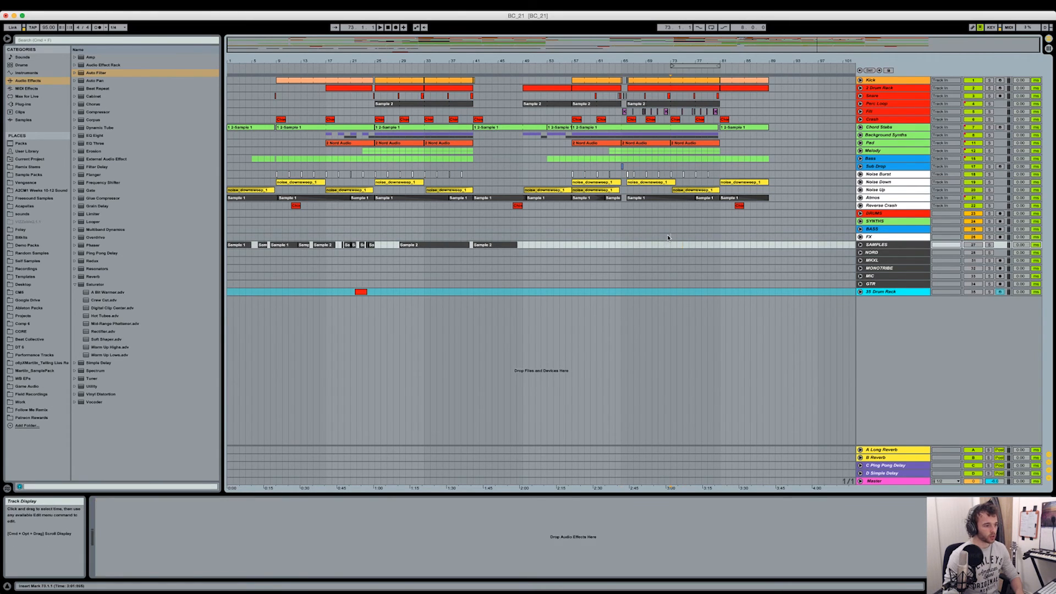
pyautogui.click(668, 237)
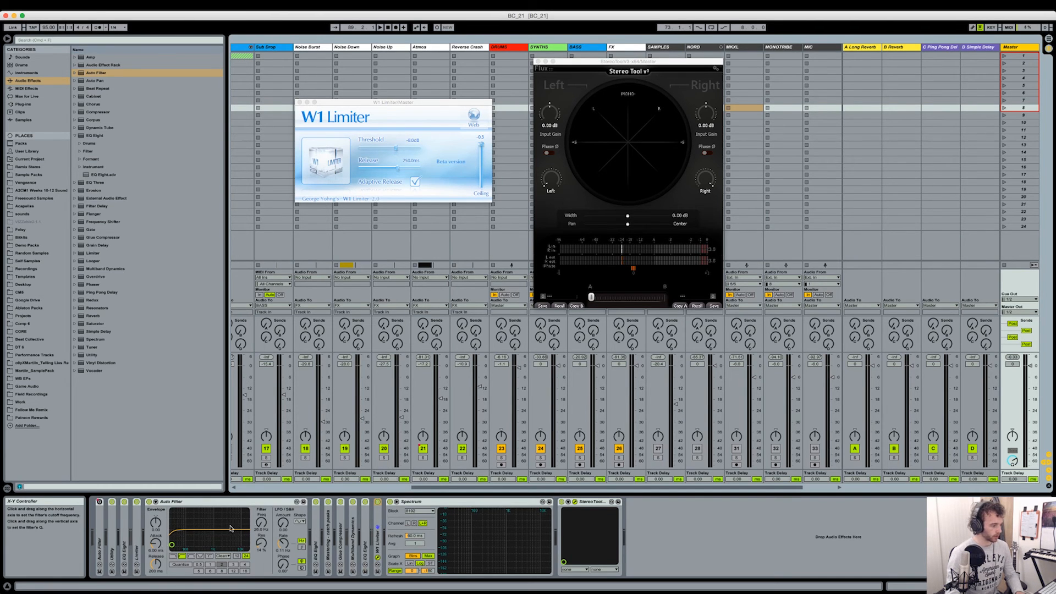
# - Examine the Master's EQ Eight and its Mastering - catch peaks compressor, folding both along with the Auto Filter
pyautogui.doubleClick(165, 501)
pyautogui.doubleClick(163, 532)
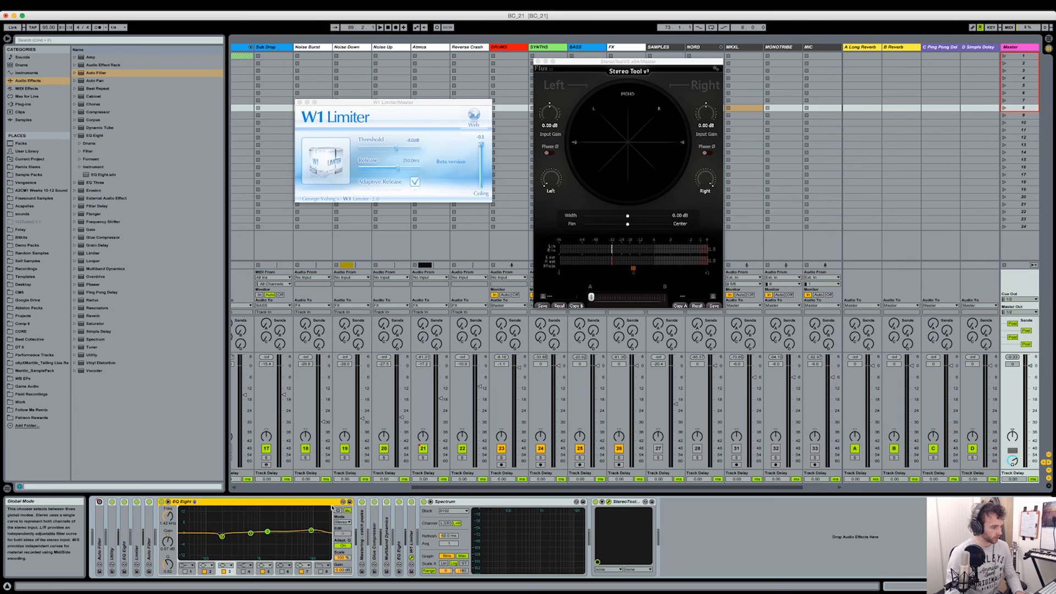
pyautogui.doubleClick(176, 501)
pyautogui.doubleClick(174, 533)
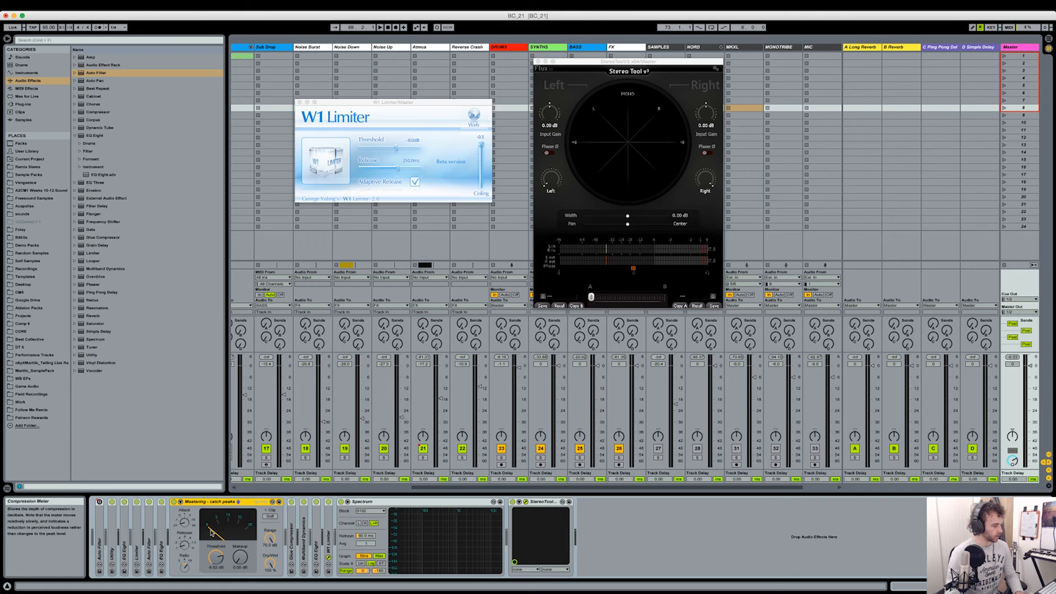
pyautogui.doubleClick(208, 502)
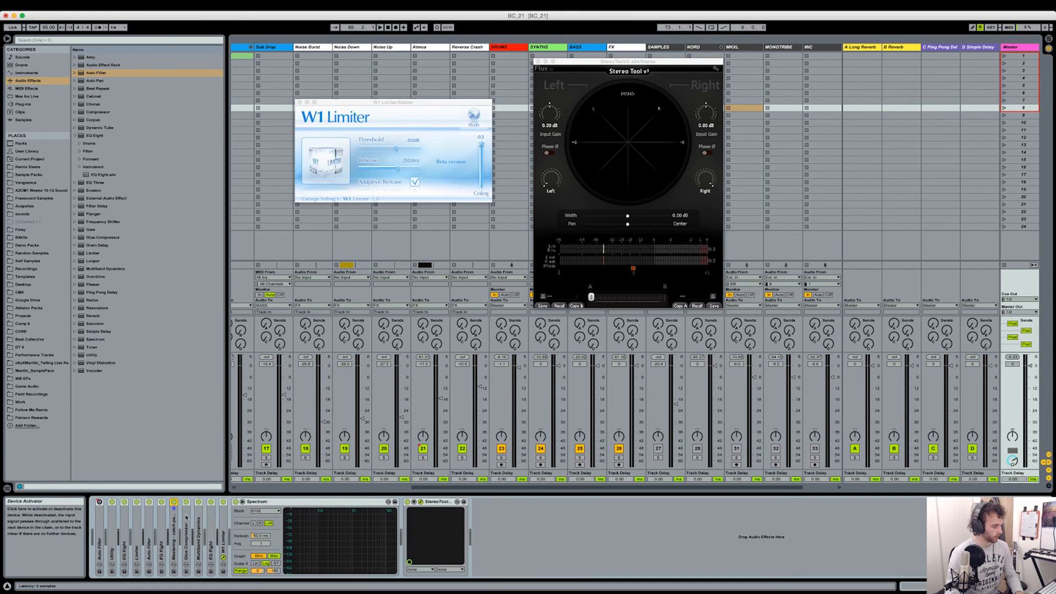
# - Unfold the Master's Glue Compressor and Multiband Dynamics one after the other to examine their settings, folding each again
pyautogui.doubleClick(186, 529)
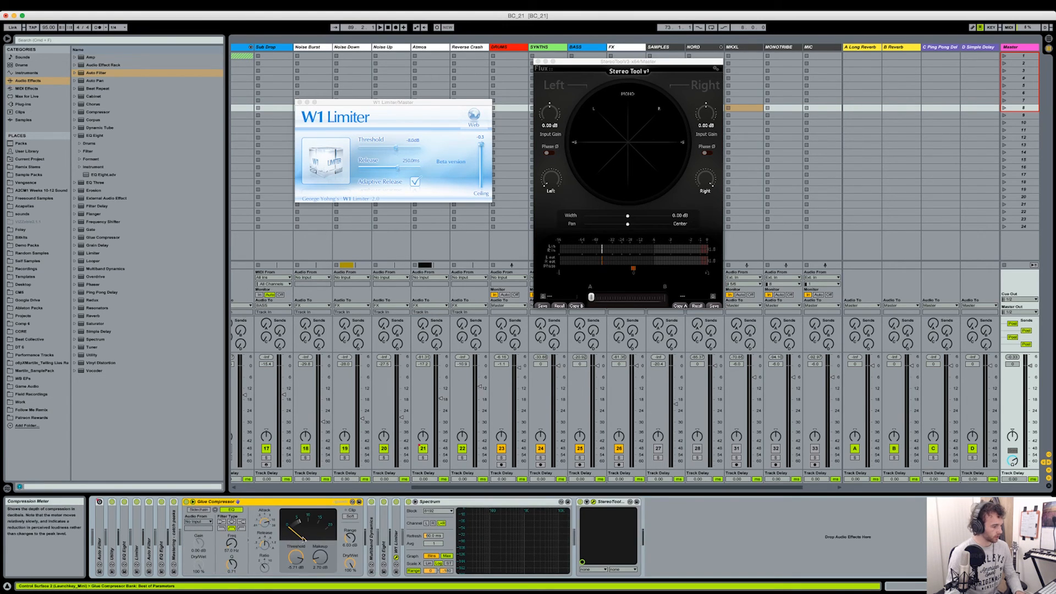
pyautogui.doubleClick(255, 502)
pyautogui.doubleClick(193, 530)
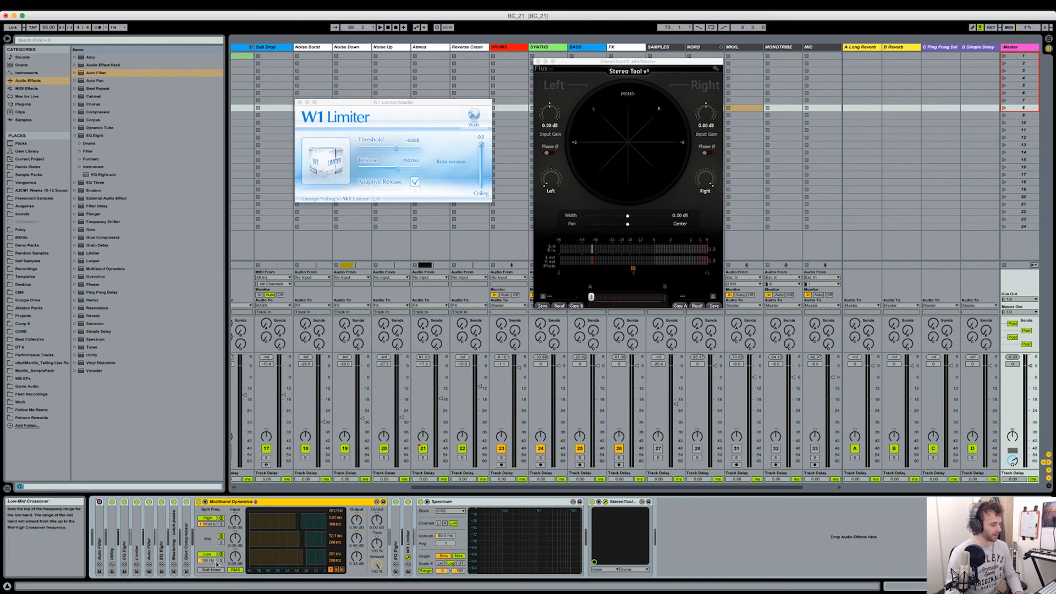
pyautogui.doubleClick(295, 504)
# - Examine the EQ Eight after the Master's Multiband Dynamics, switching its edited channel curve back and forth, and fold the device
pyautogui.doubleClick(211, 533)
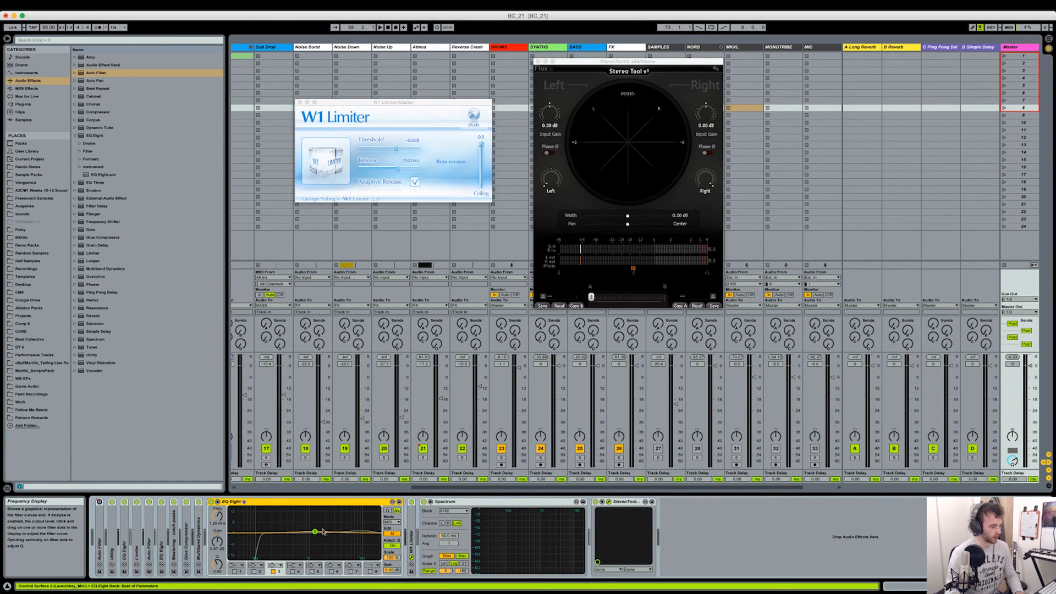
pyautogui.click(395, 534)
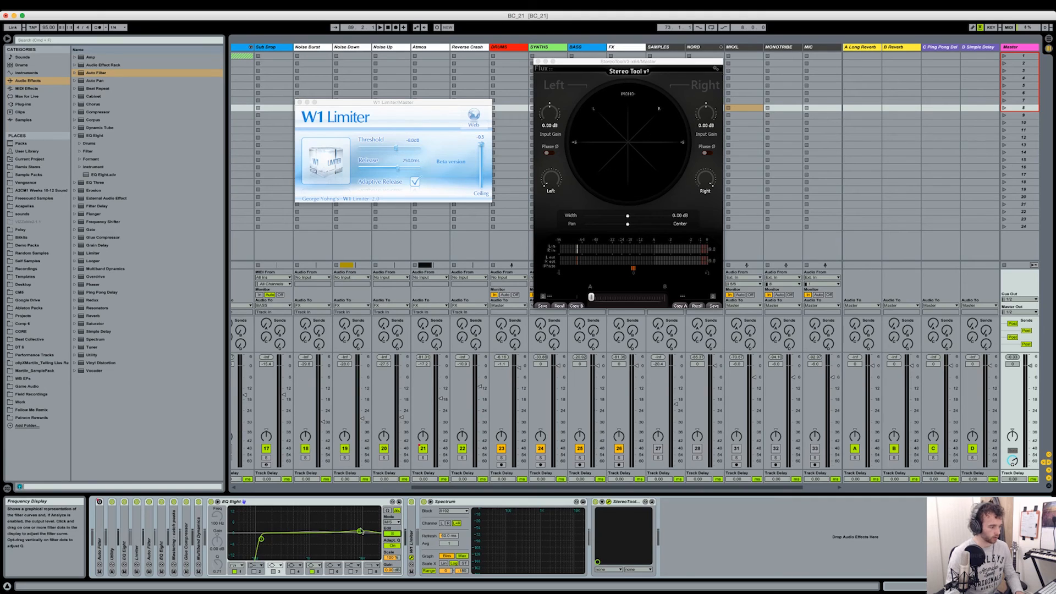
pyautogui.click(393, 534)
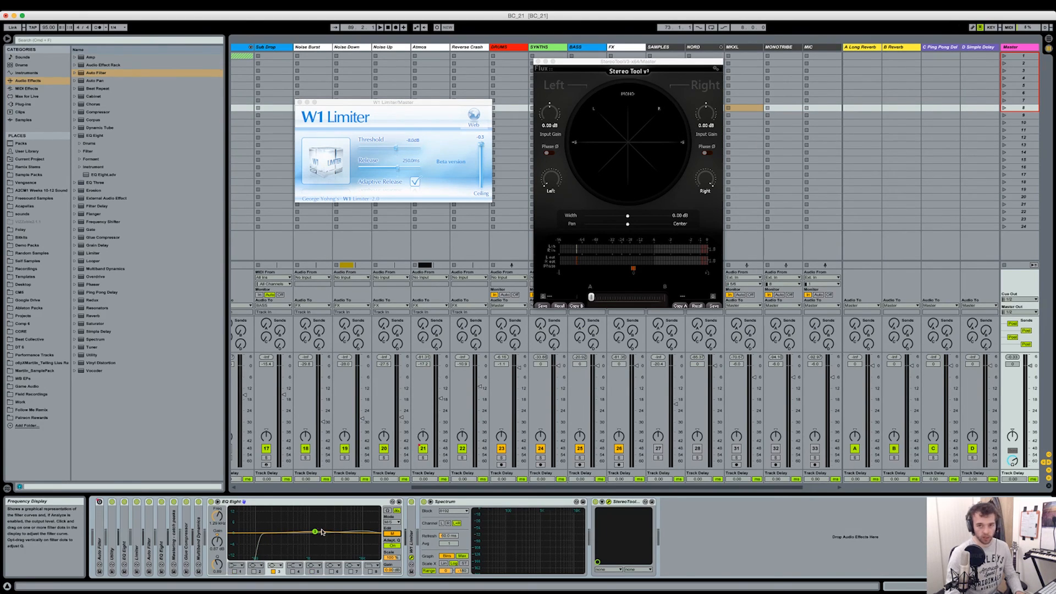
pyautogui.doubleClick(330, 501)
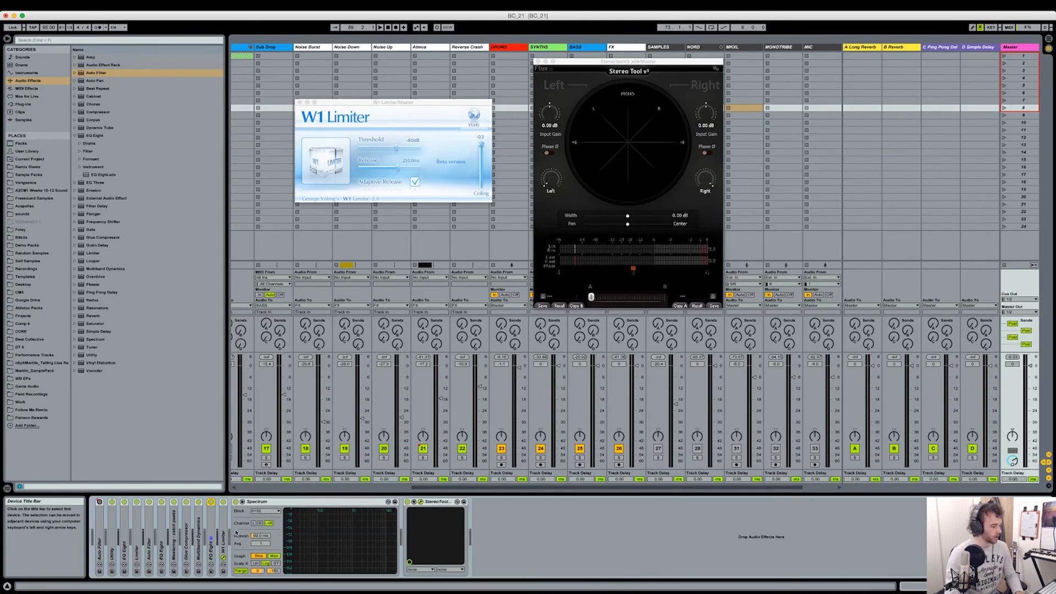
# - Check the W1 Limiter device on the Master and fold it together with the Spectrum
pyautogui.doubleClick(222, 533)
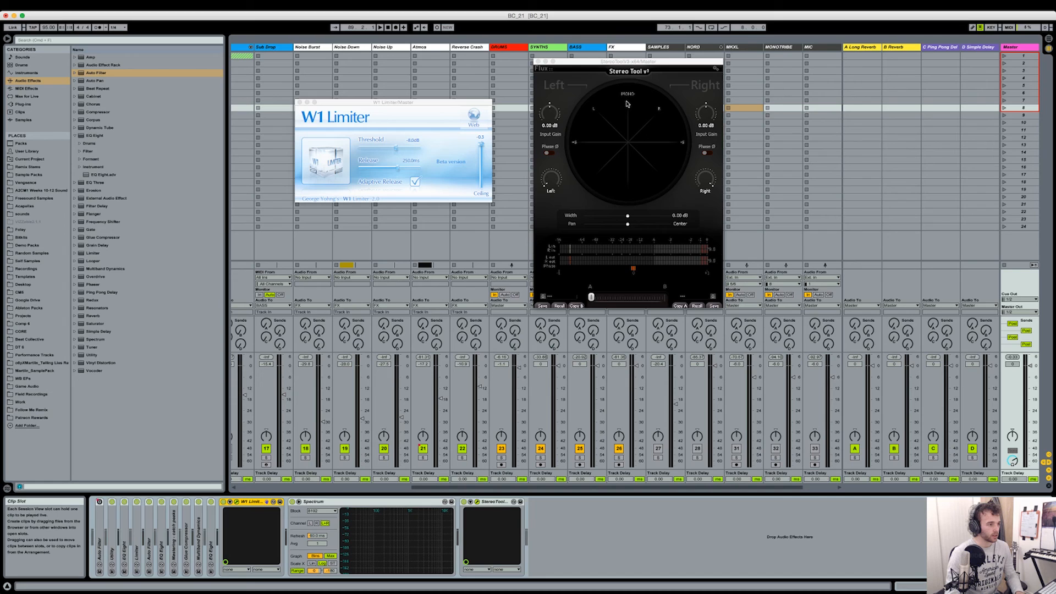
pyautogui.doubleClick(256, 502)
pyautogui.doubleClick(256, 502)
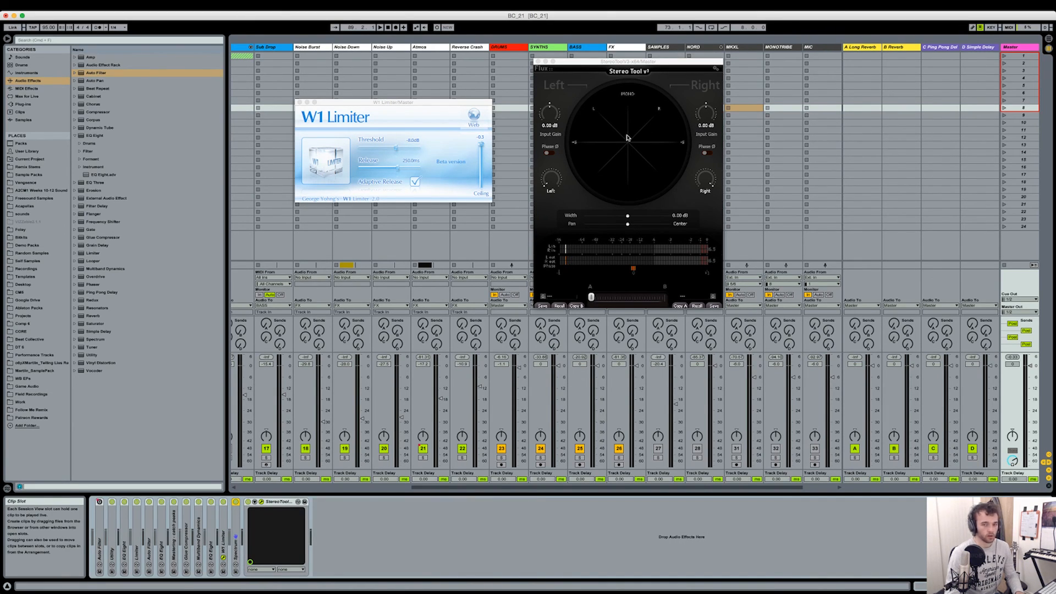
# - In the arrangement, move the Stereo Tool window aside and play from bar 64 to watch the stereo image
pyautogui.press('Tab')
pyautogui.moveTo(684, 62); pyautogui.dragTo(811, 74)
pyautogui.click(338, 80)
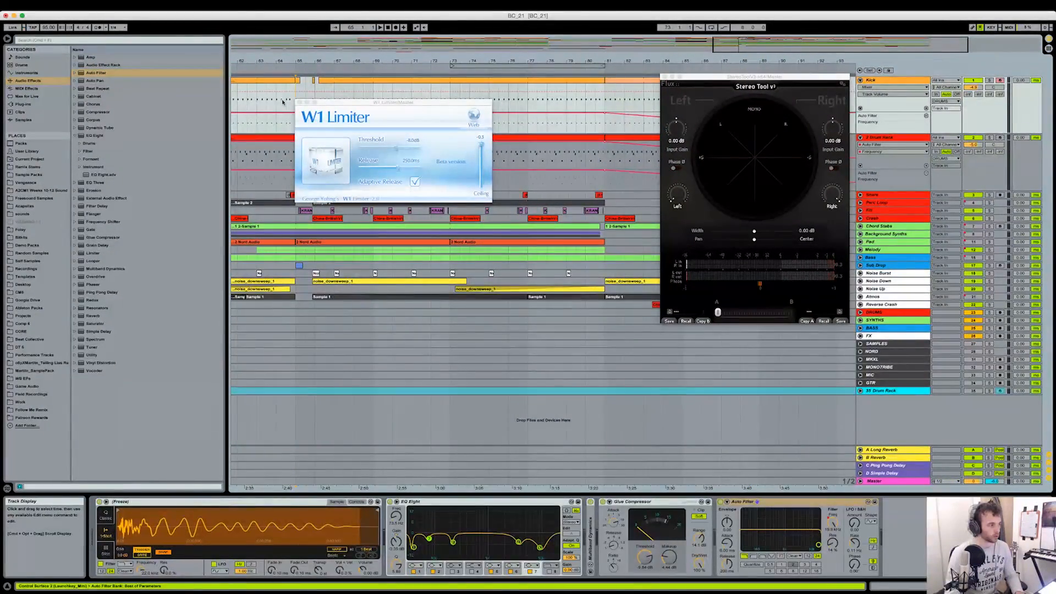
pyautogui.hscroll(-3, 285, 106)
pyautogui.hscroll(-5, 284, 105)
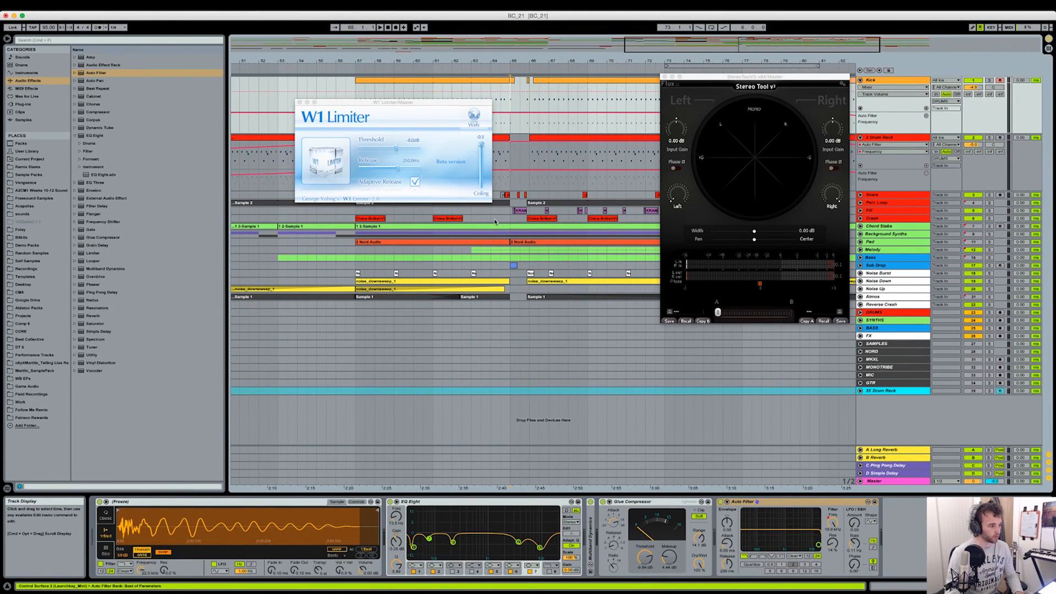
pyautogui.click(495, 220)
pyautogui.press('space')
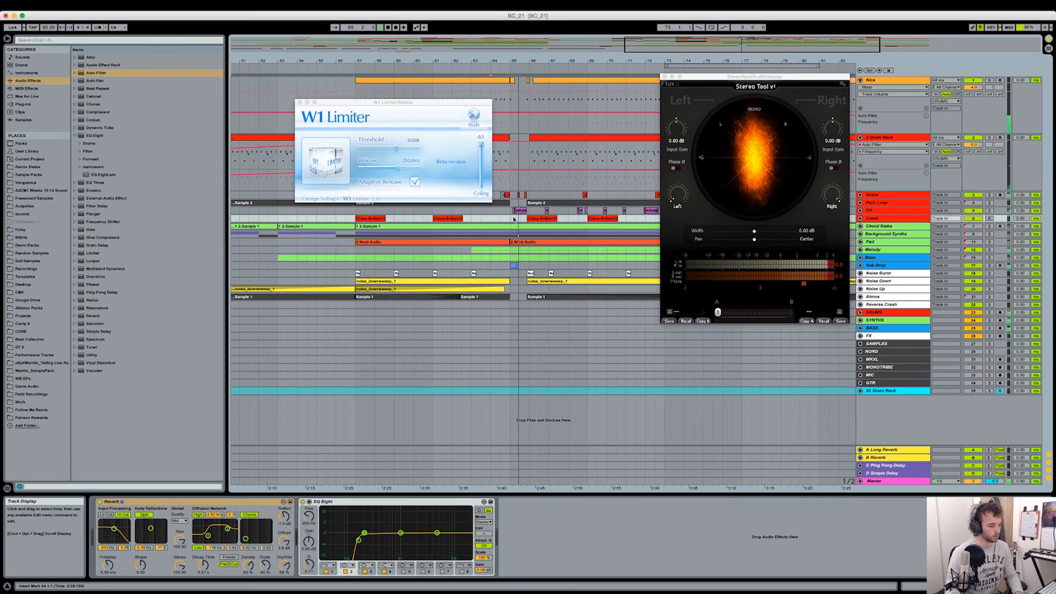
pyautogui.press('Tab')
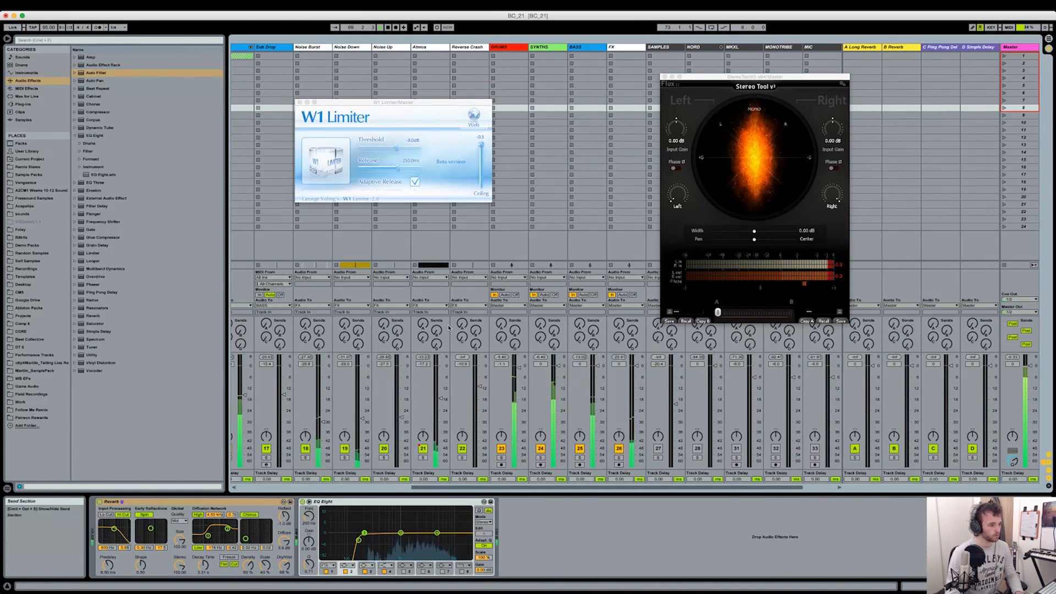
pyautogui.click(1018, 47)
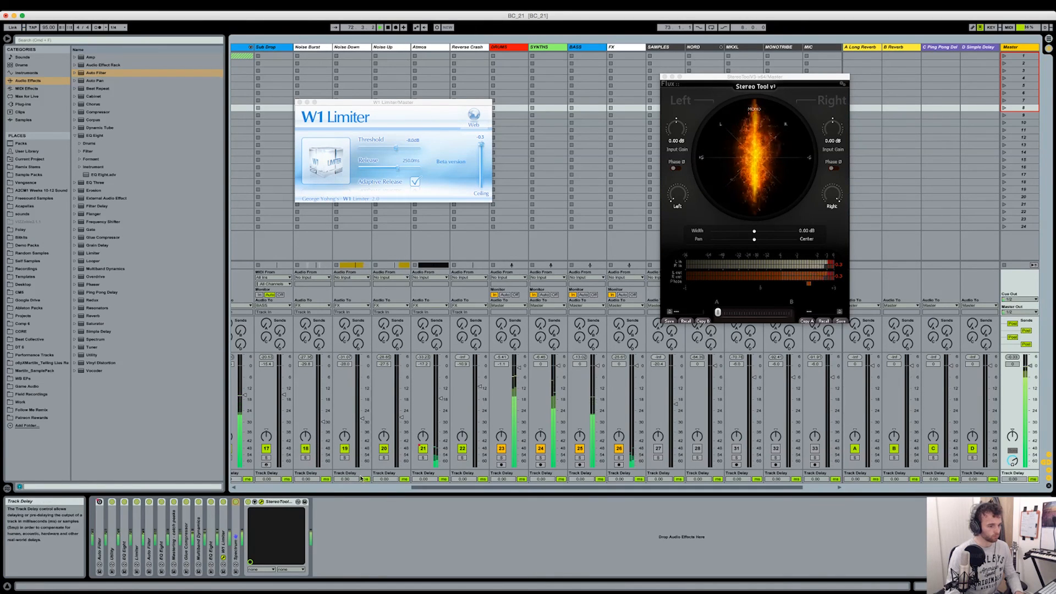
pyautogui.press('Tab')
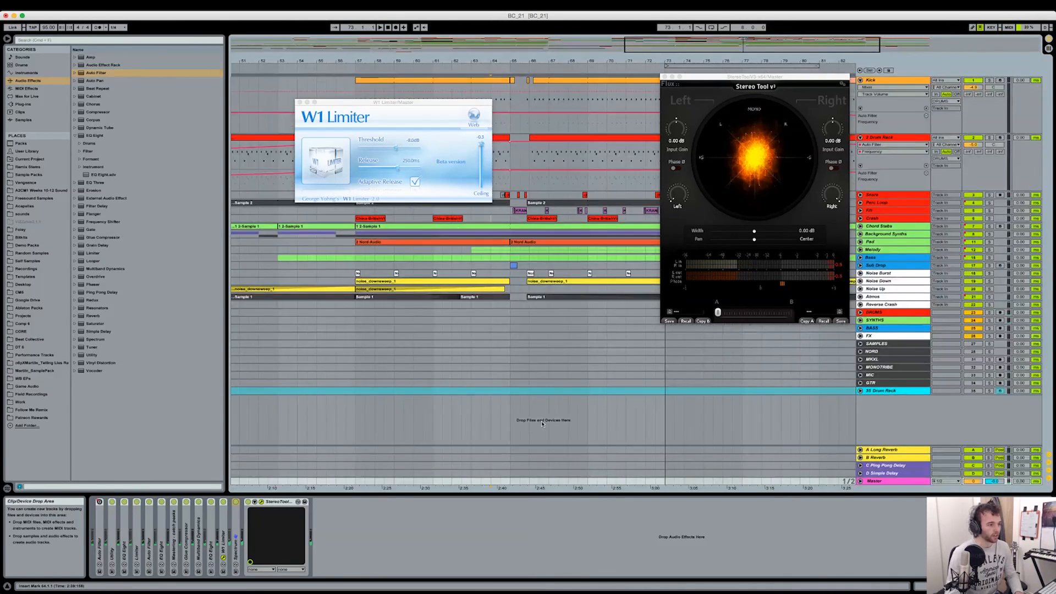
# - Zoom the arrangement out to its full length and close the Stereo Tool and W1 Limiter windows
pyautogui.moveTo(715, 76); pyautogui.dragTo(520, 105)
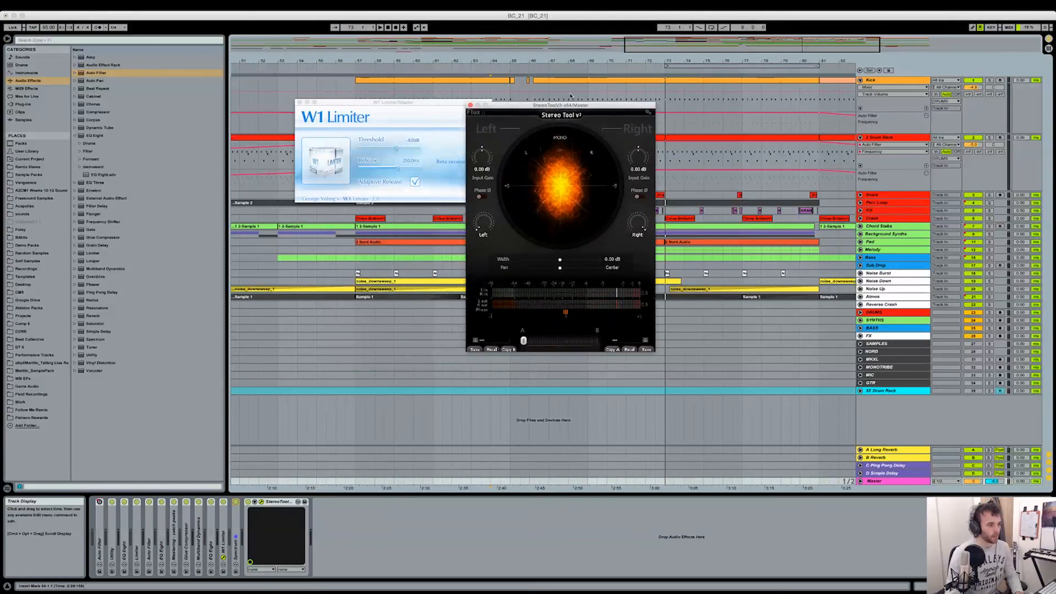
pyautogui.doubleClick(689, 62)
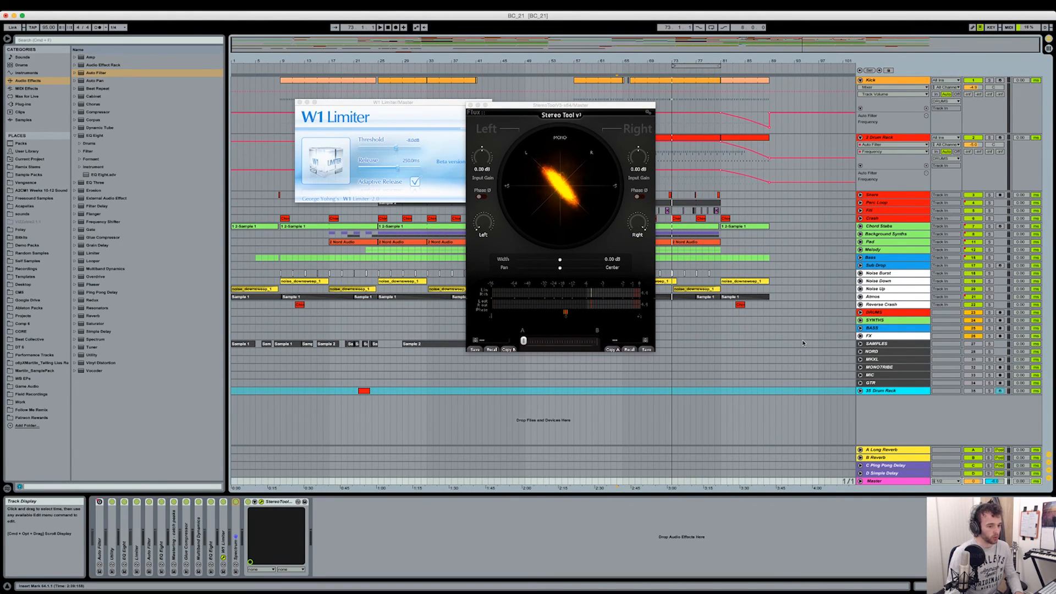
pyautogui.press('Tab')
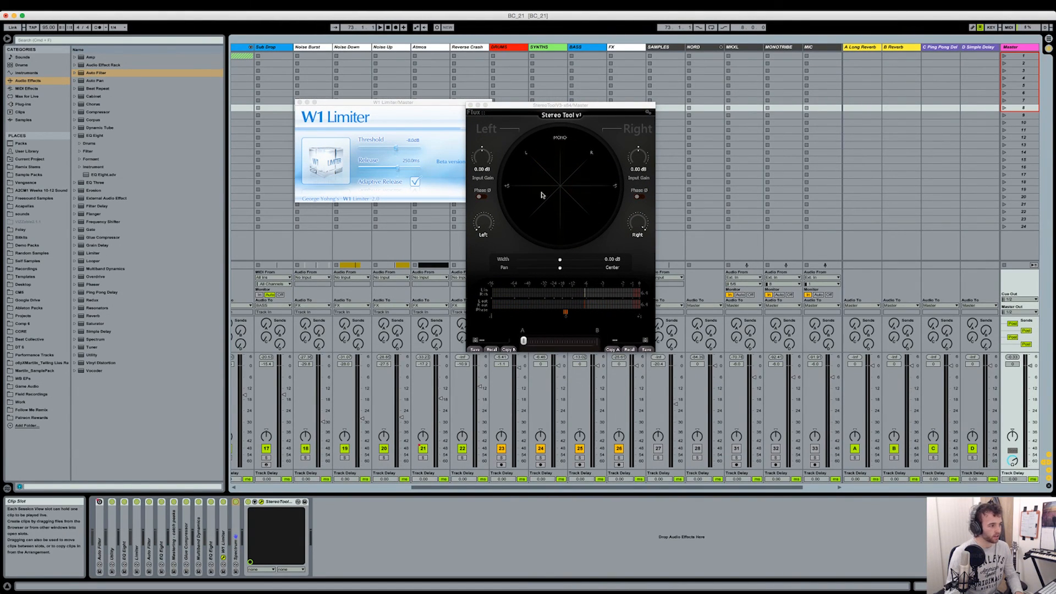
pyautogui.click(470, 105)
pyautogui.click(299, 102)
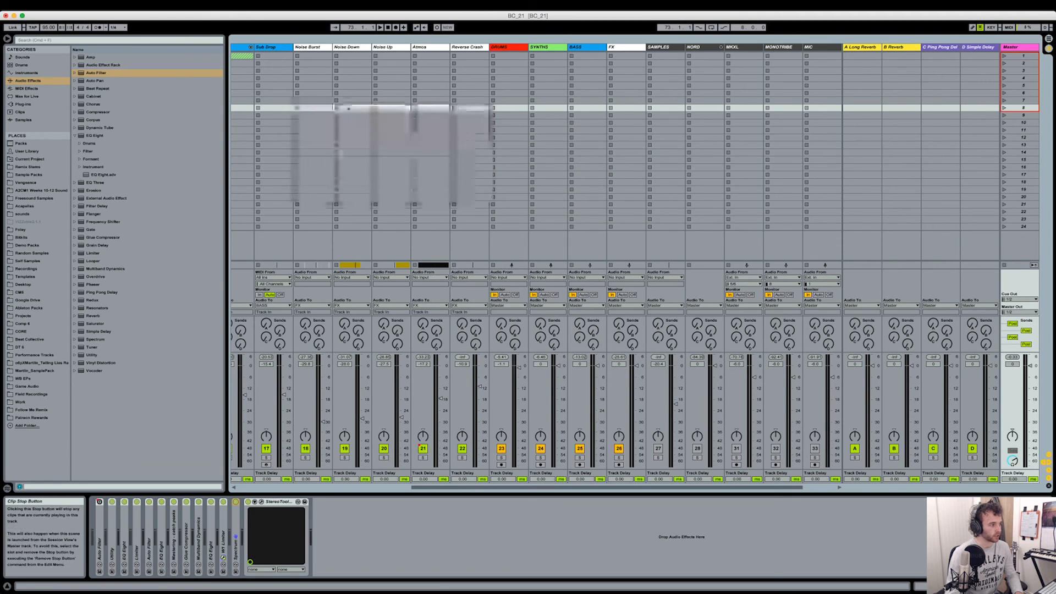
pyautogui.press('Tab')
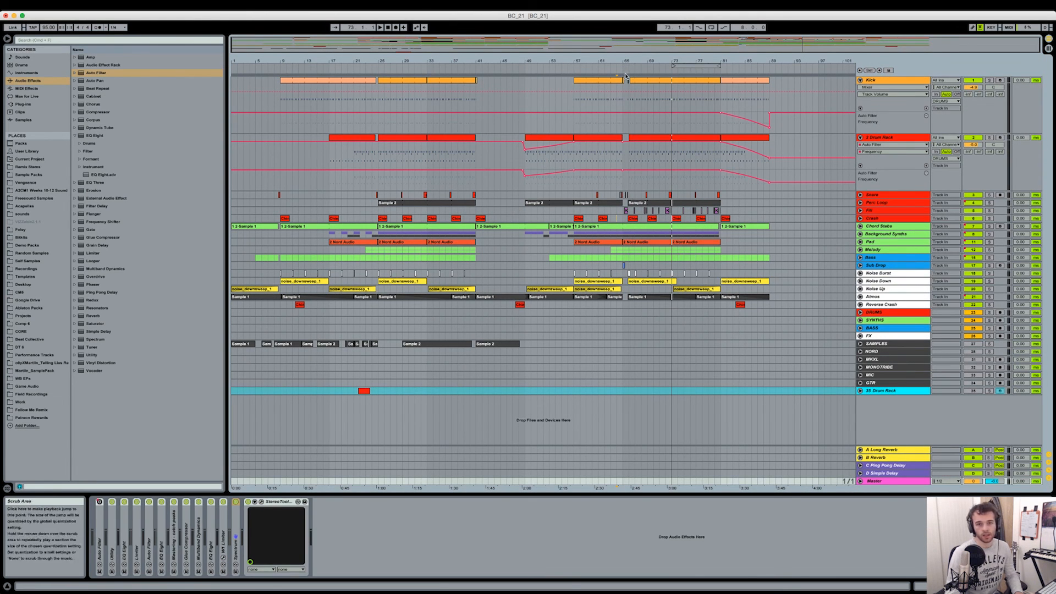